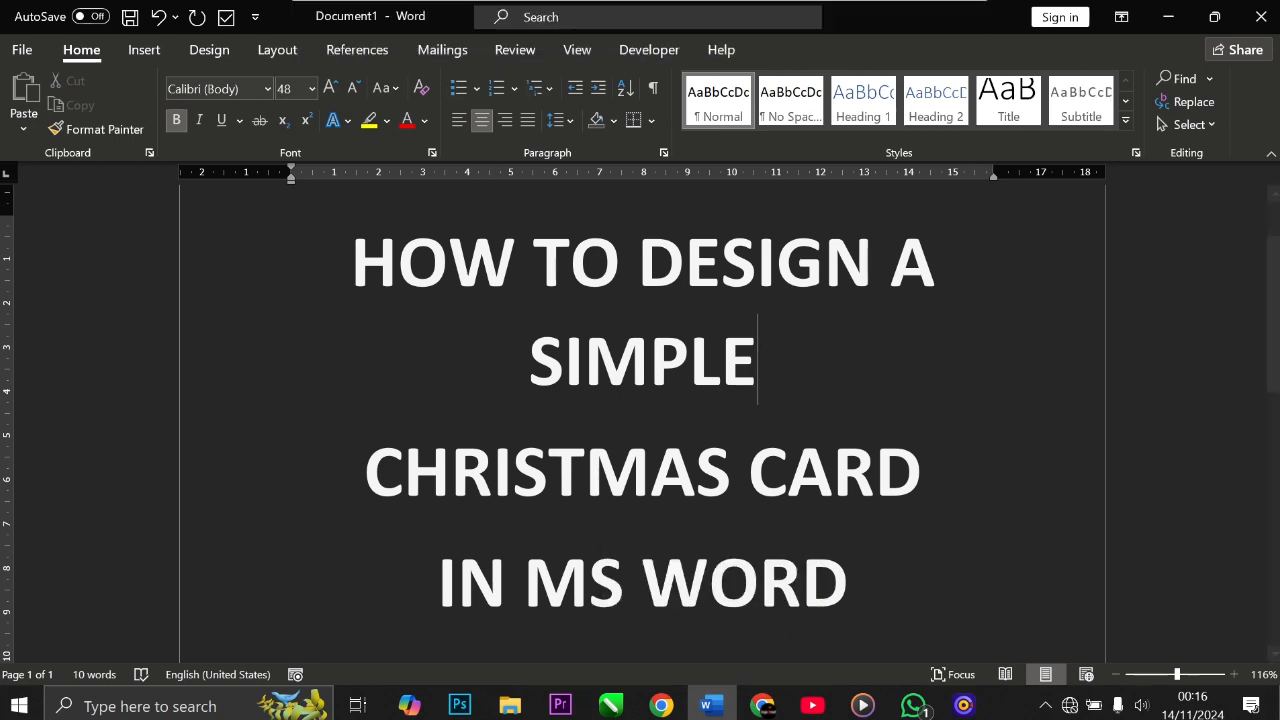
Step: Open a new blank Word document
click(727, 711)
right_click(727, 711)
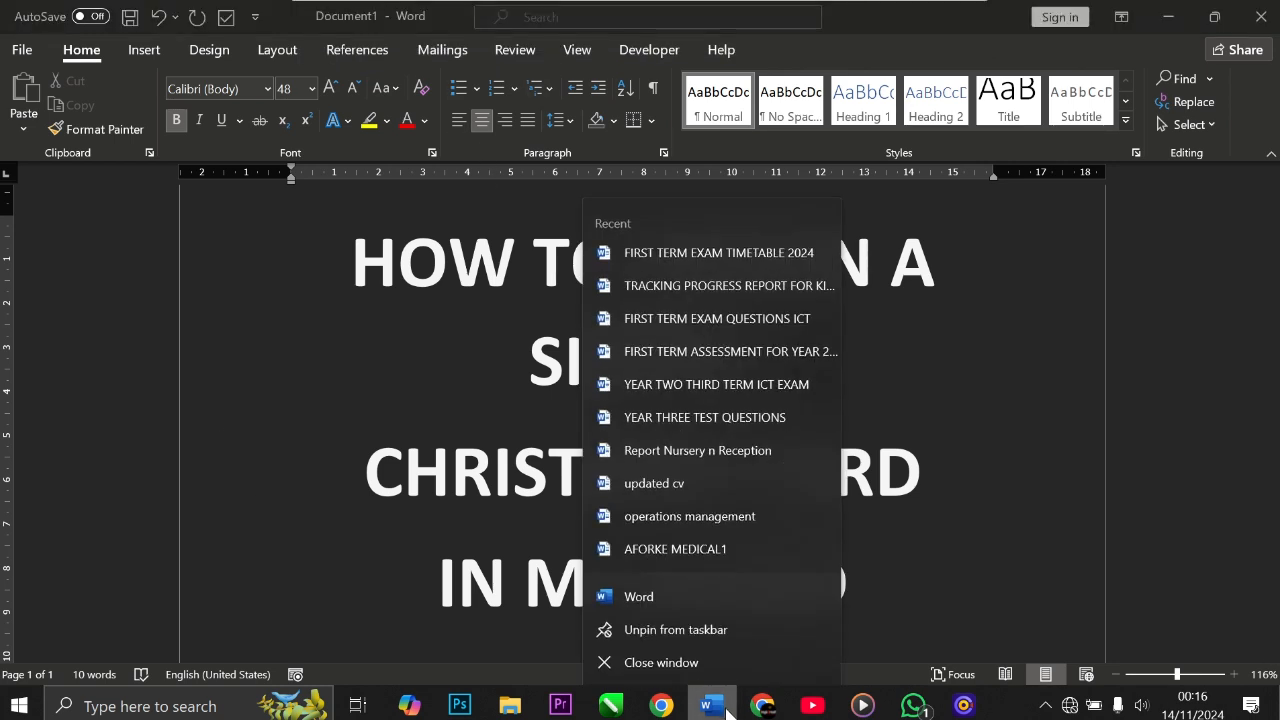
click(674, 600)
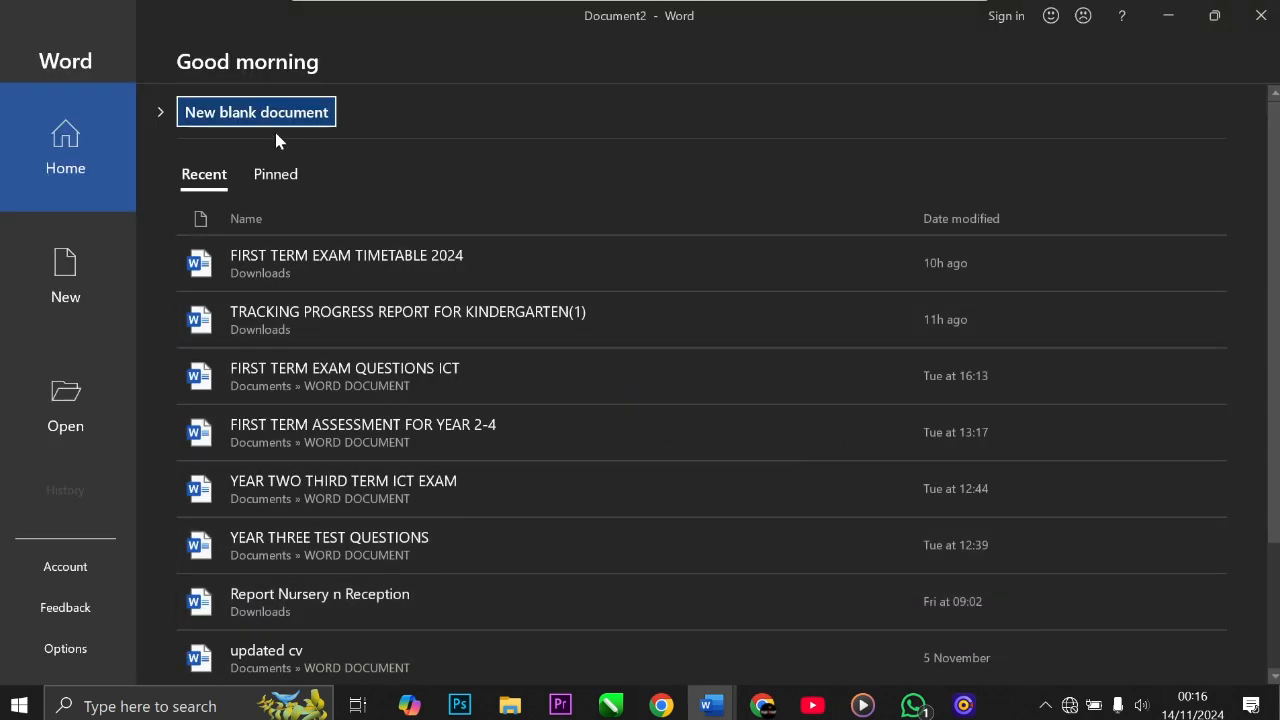
click(255, 113)
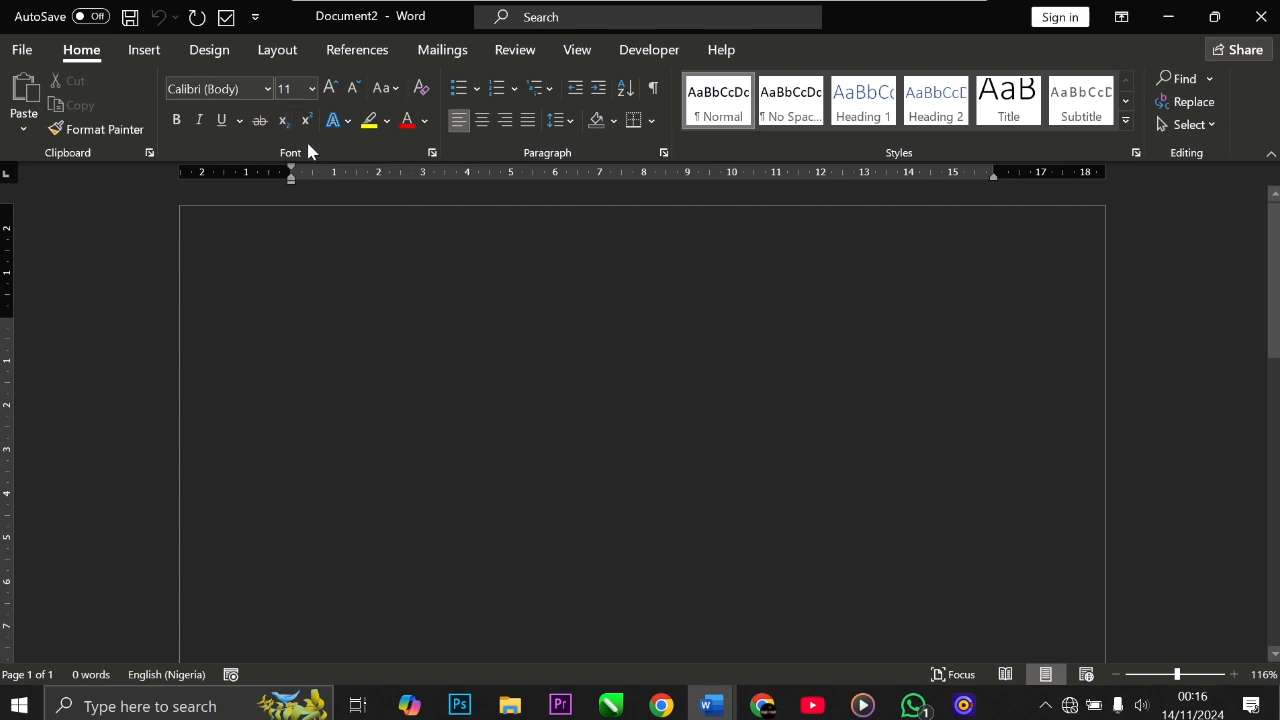
Step: Switch the document display out of dark mode so the page shows white
click(582, 54)
click(358, 118)
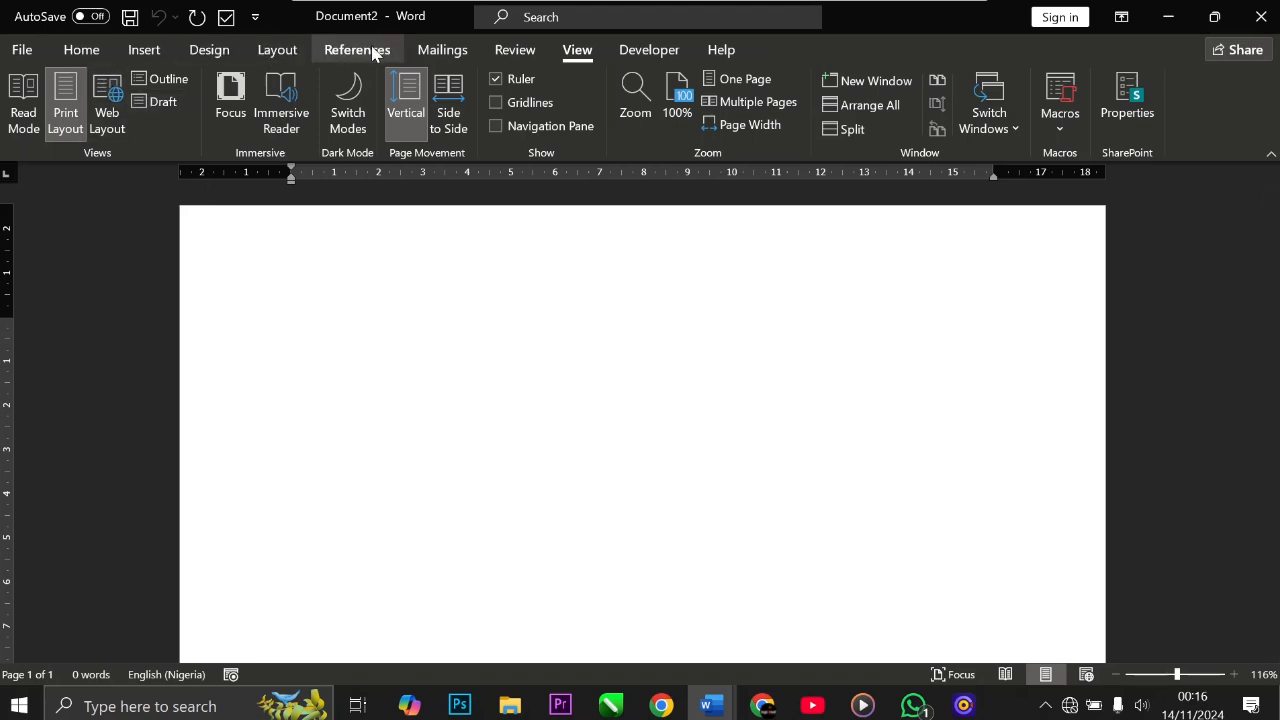
Step: Set the paper size to A5
click(276, 51)
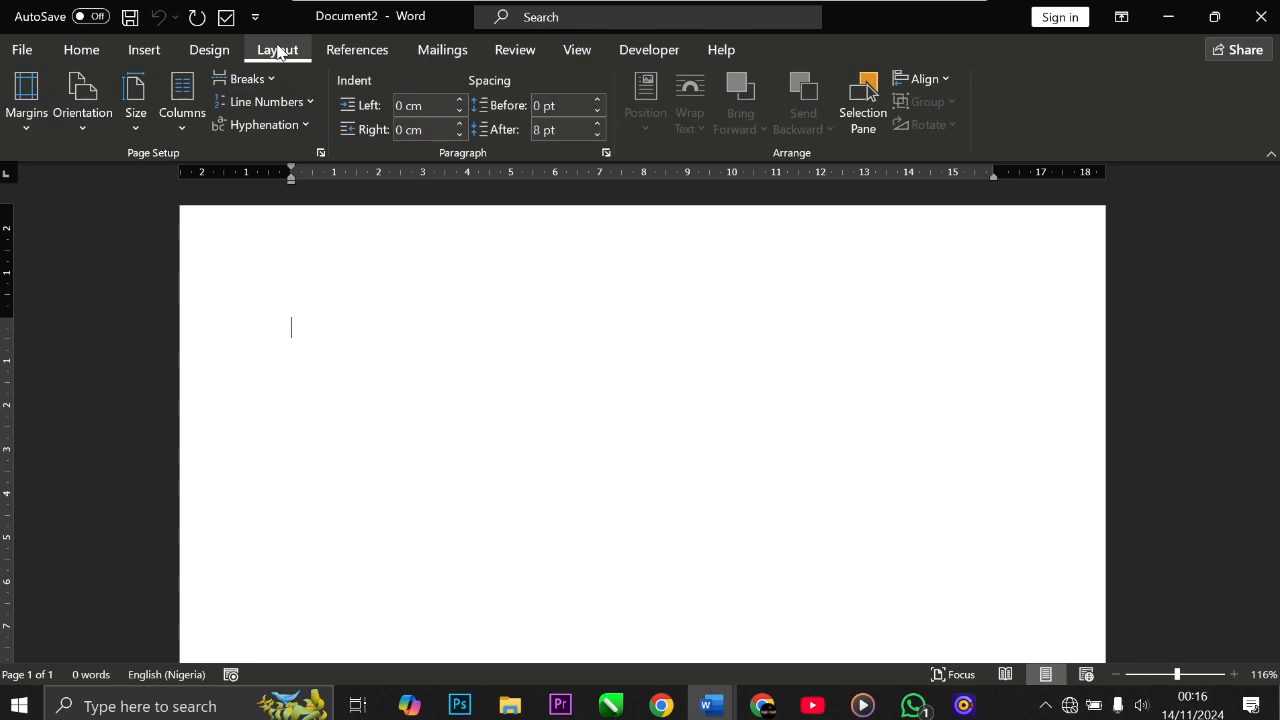
click(146, 124)
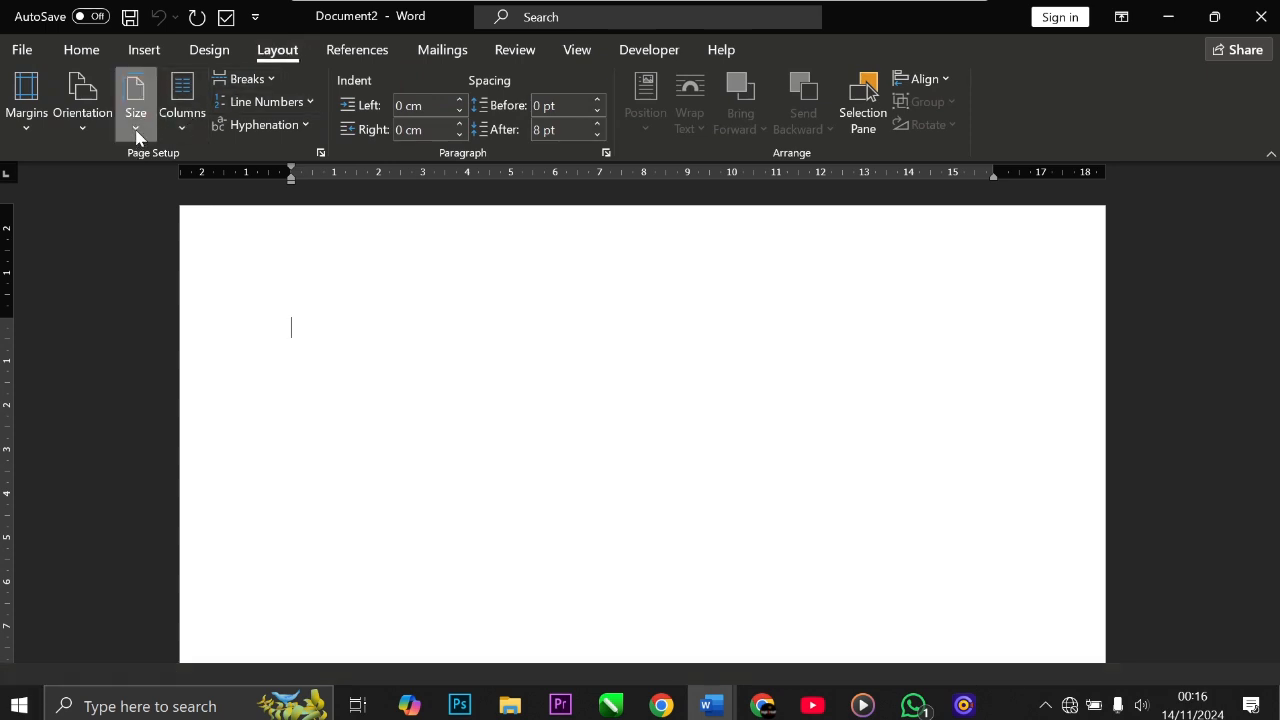
click(137, 138)
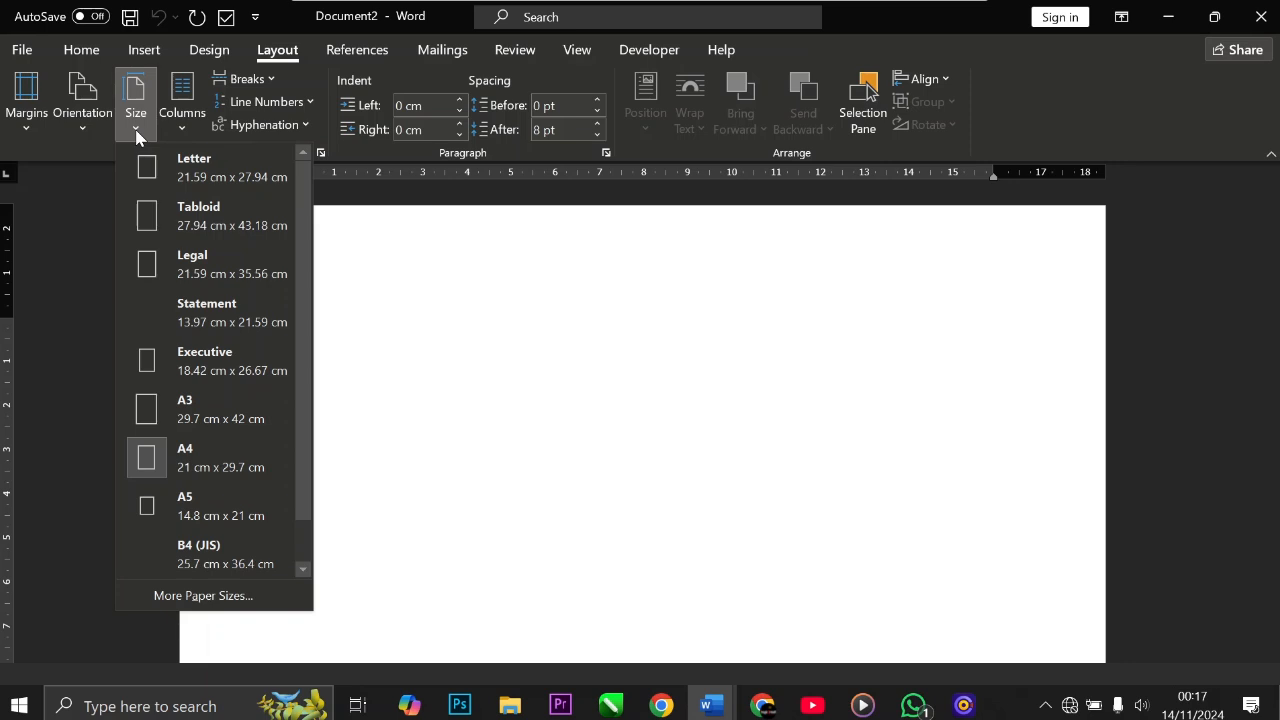
click(207, 510)
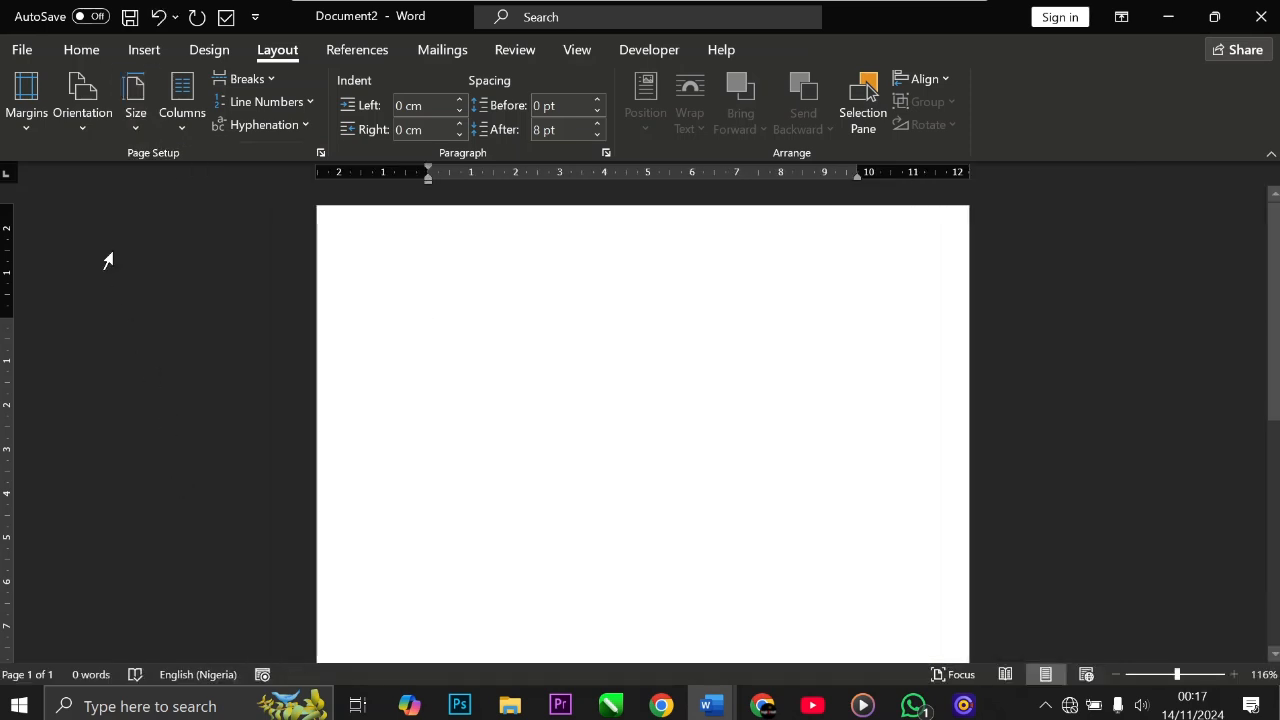
Step: Set the page orientation to landscape
click(83, 126)
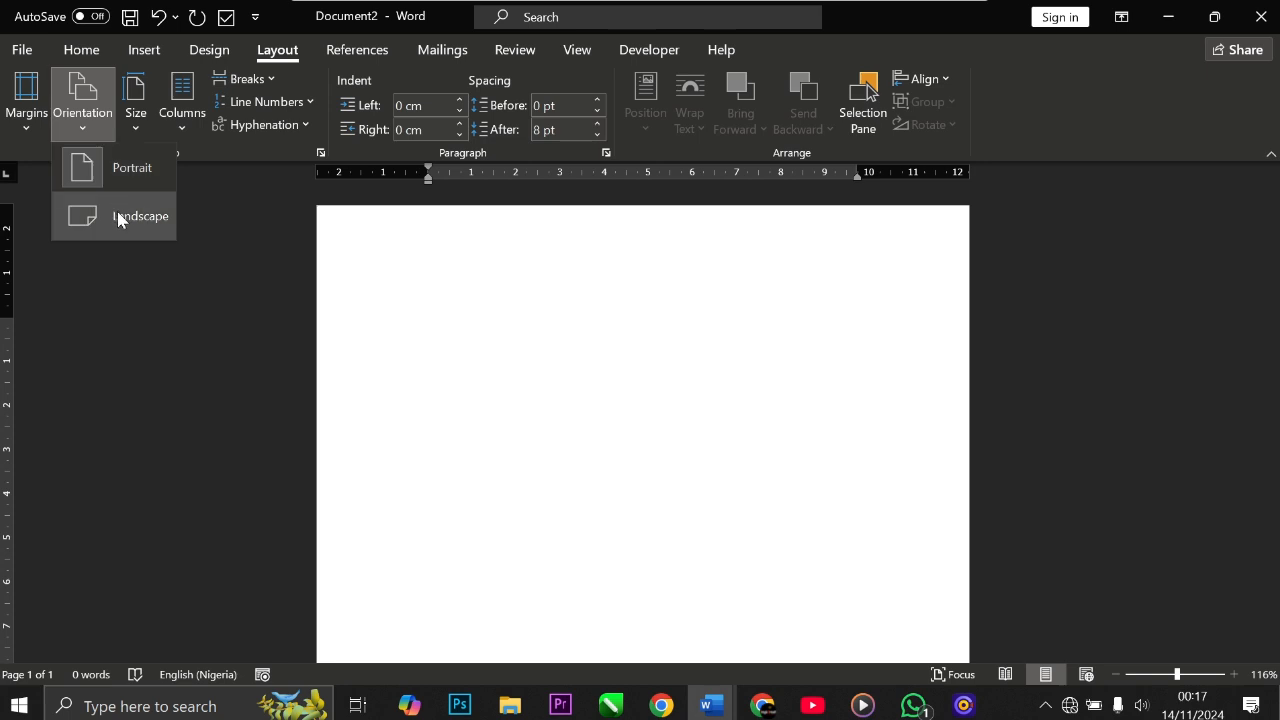
click(118, 218)
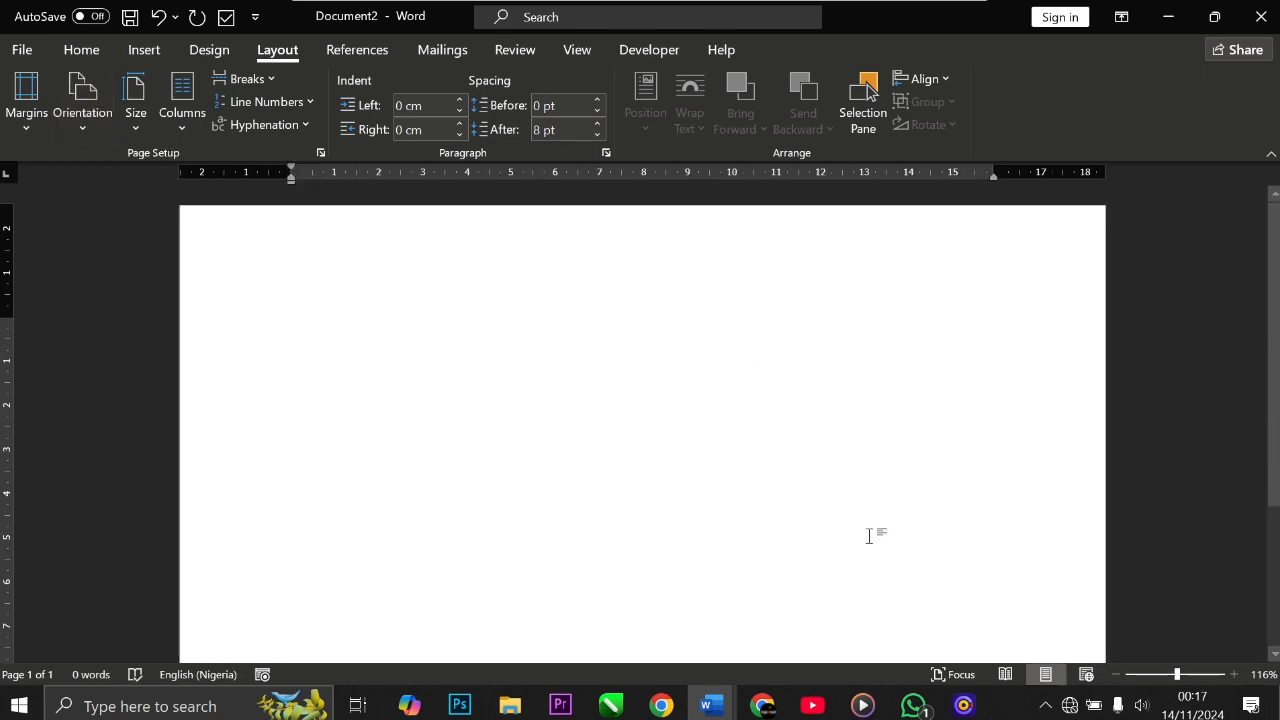
click(1118, 675)
click(1118, 675)
click(1118, 675)
click(1118, 675)
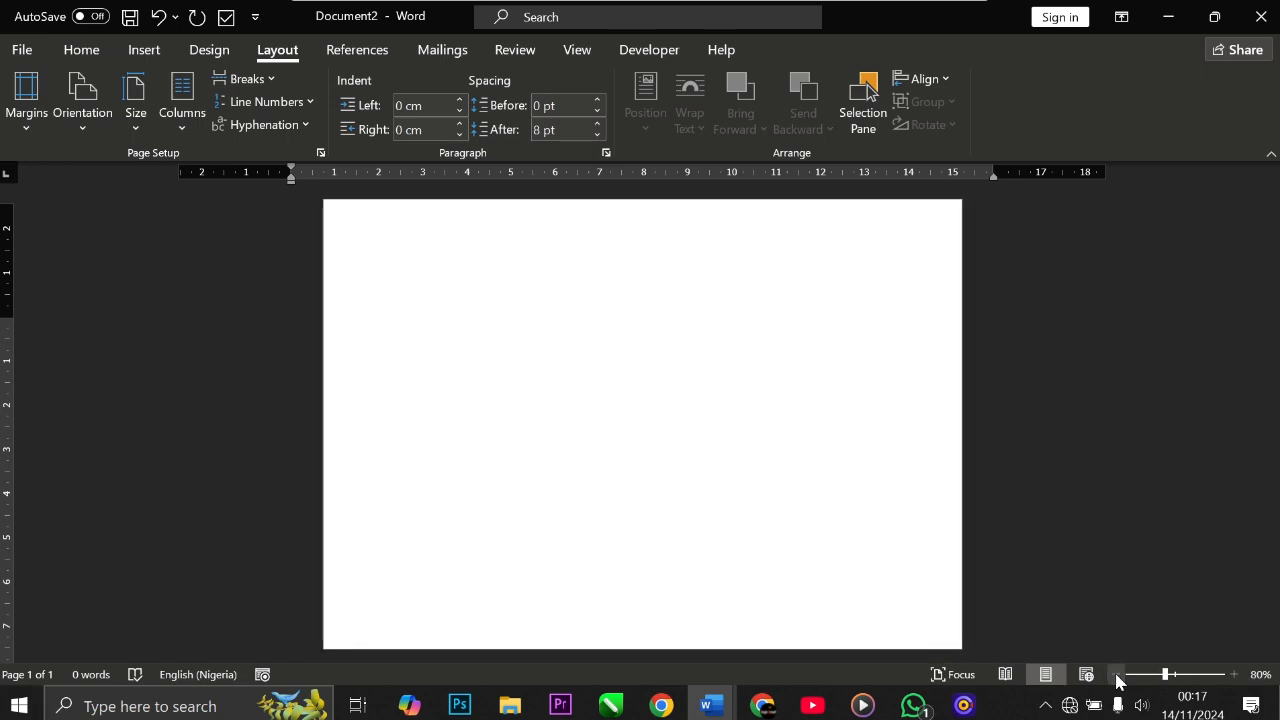
click(1118, 675)
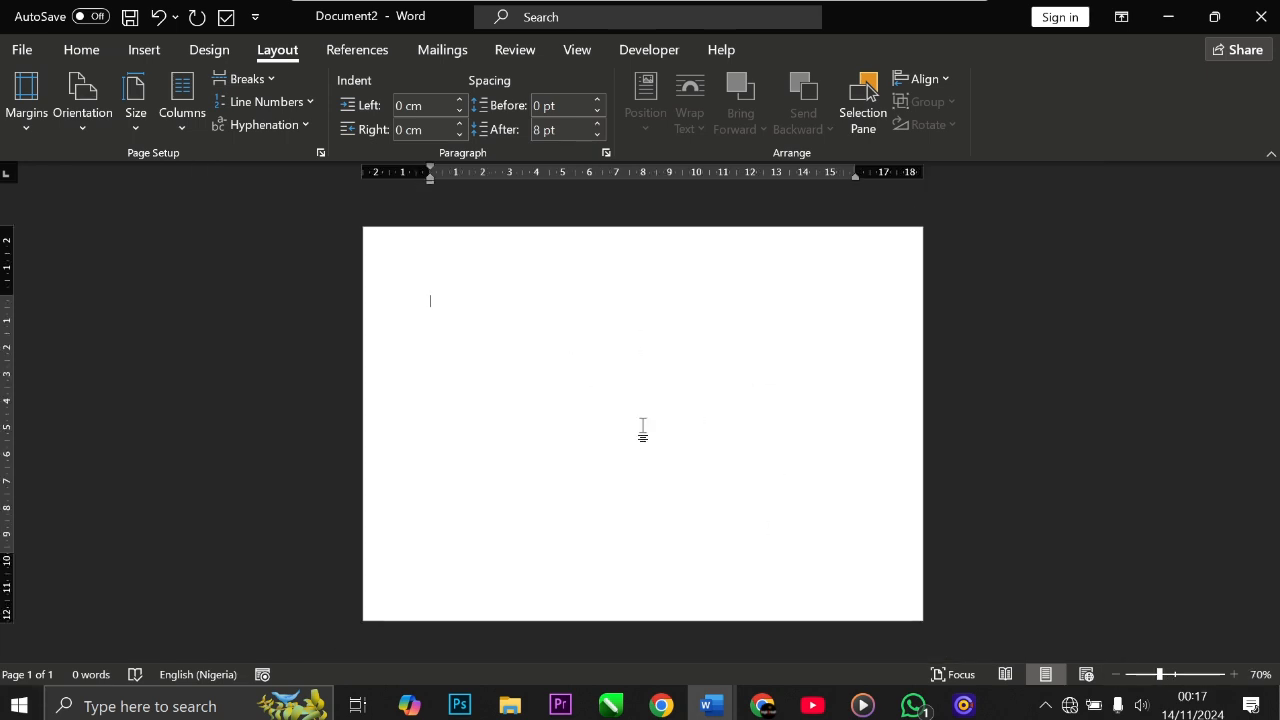
Step: Switch the page orientation to portrait
click(82, 100)
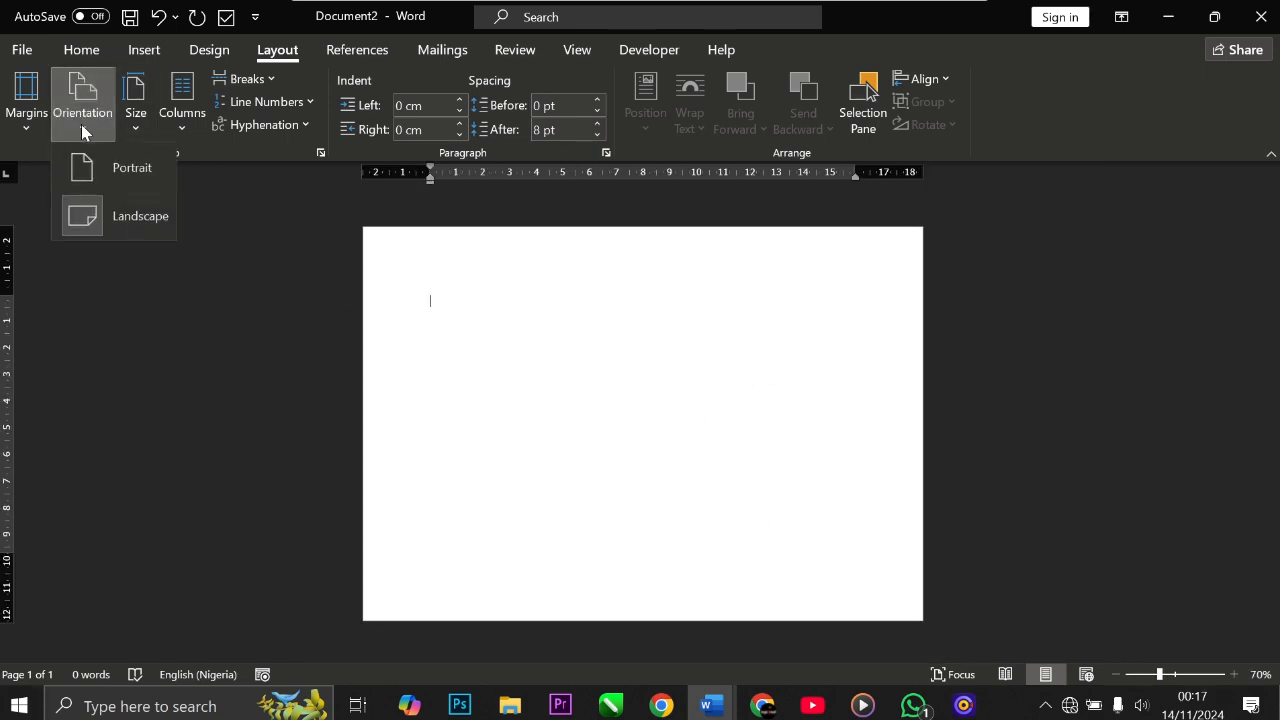
click(124, 178)
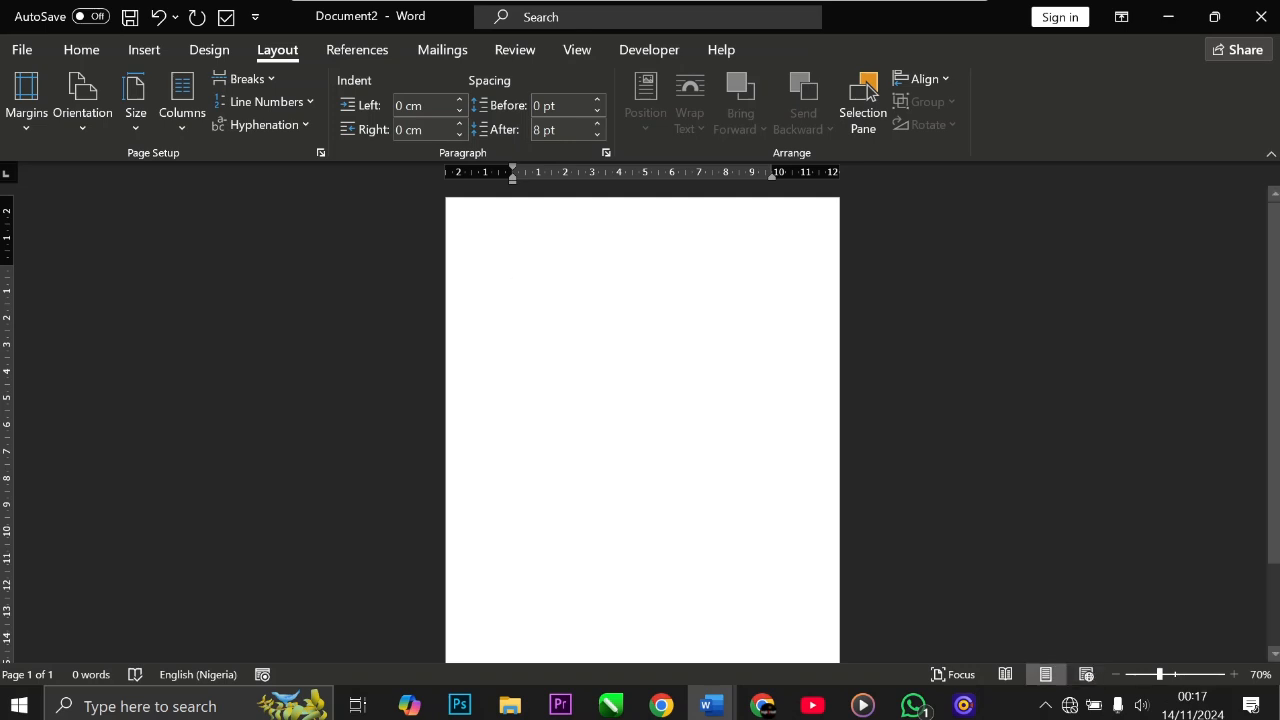
click(1118, 675)
click(1118, 675)
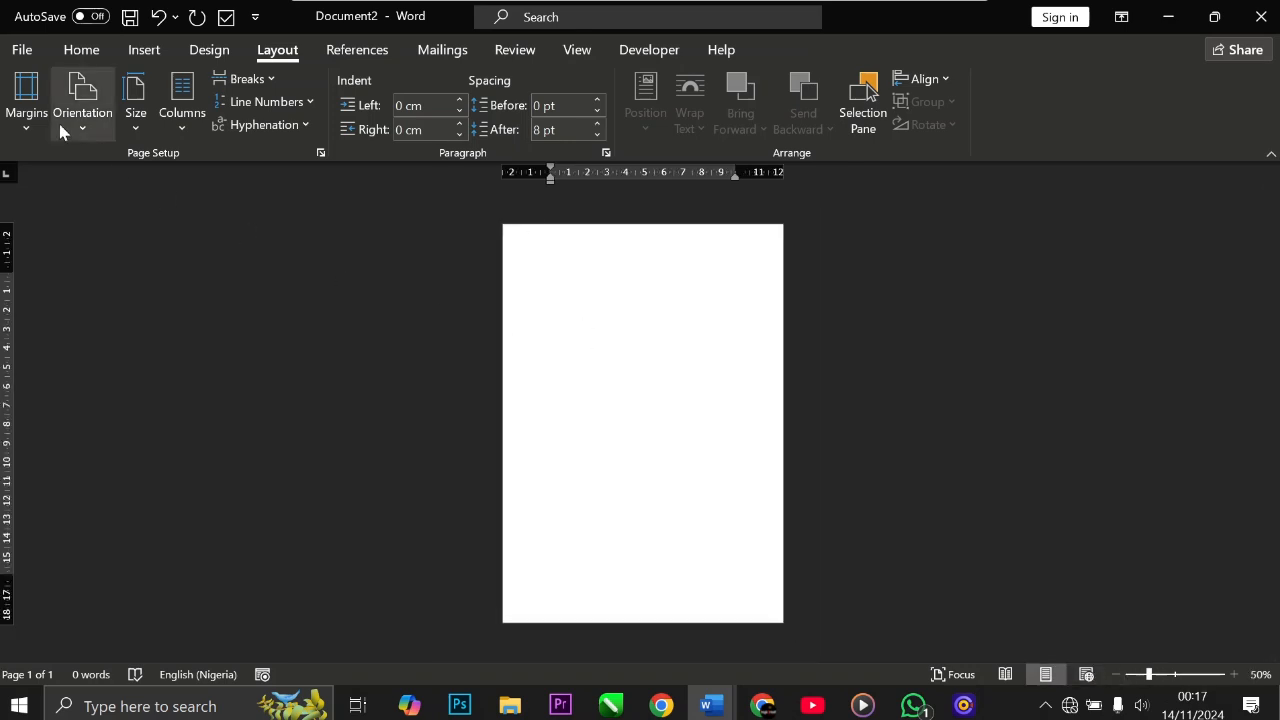
Step: Set the page orientation back to landscape
click(82, 107)
click(126, 217)
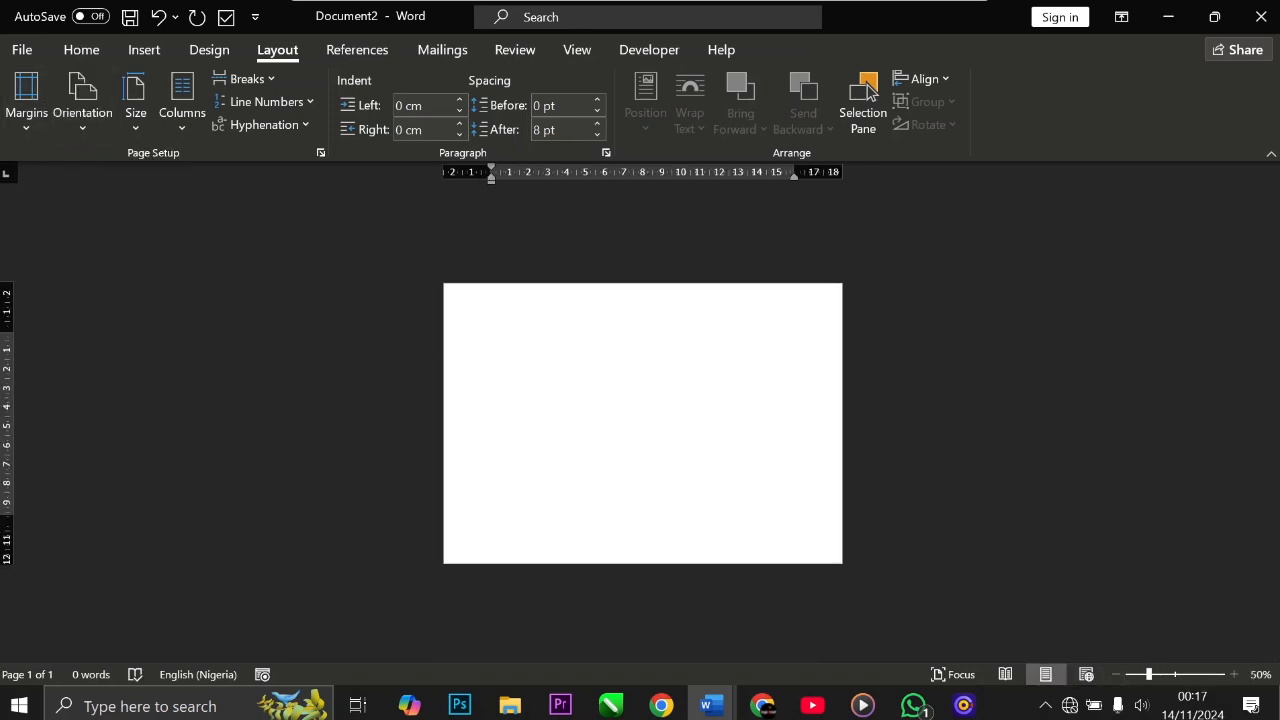
click(1234, 675)
click(1236, 676)
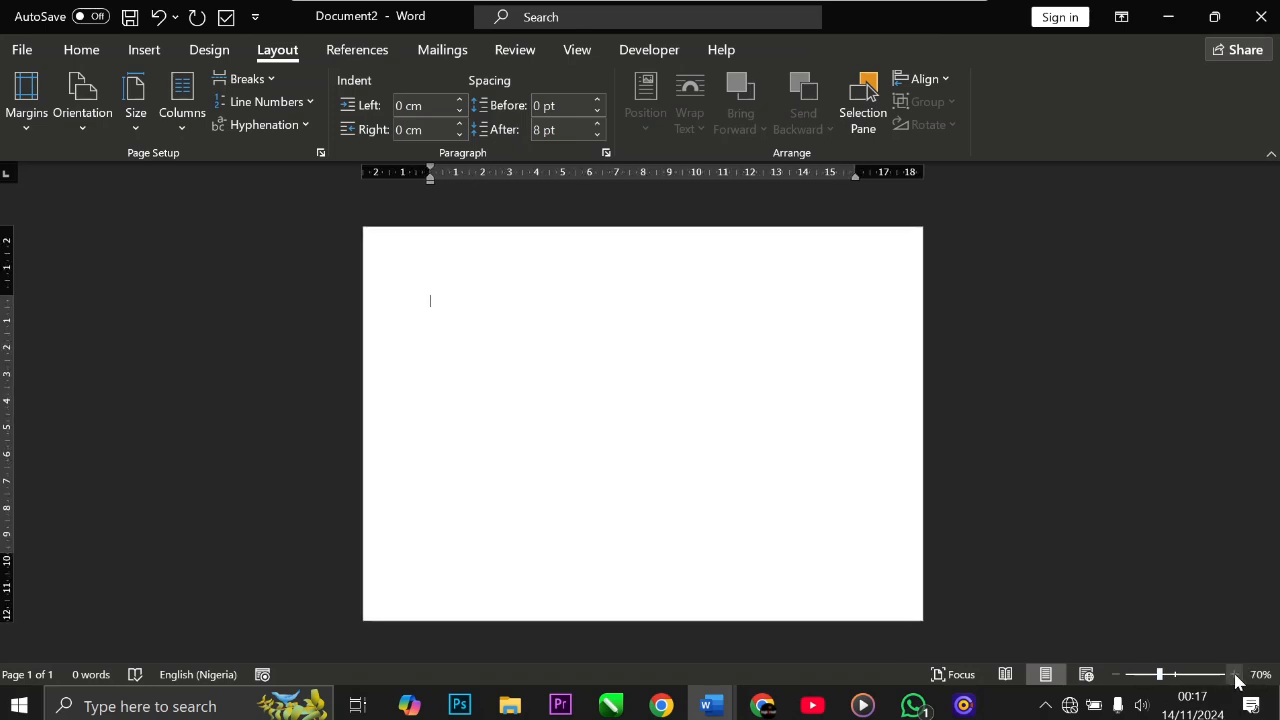
click(1236, 677)
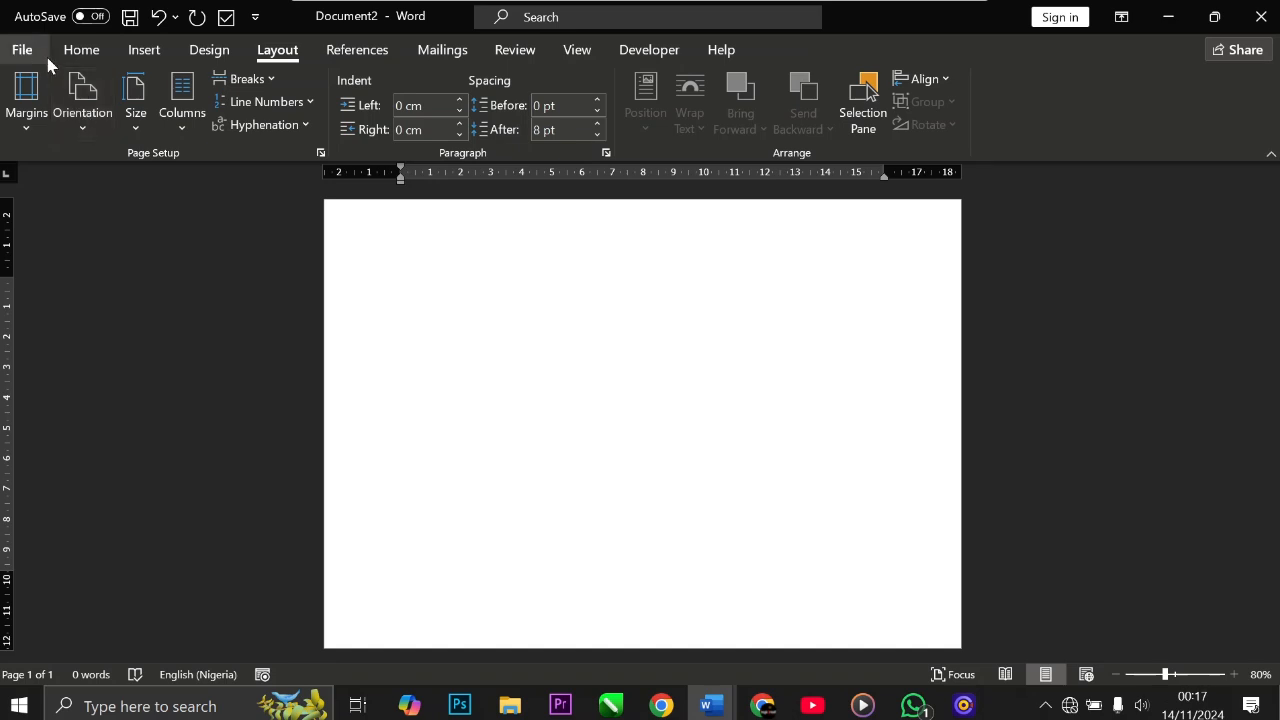
Step: Set the page colour to white
click(64, 52)
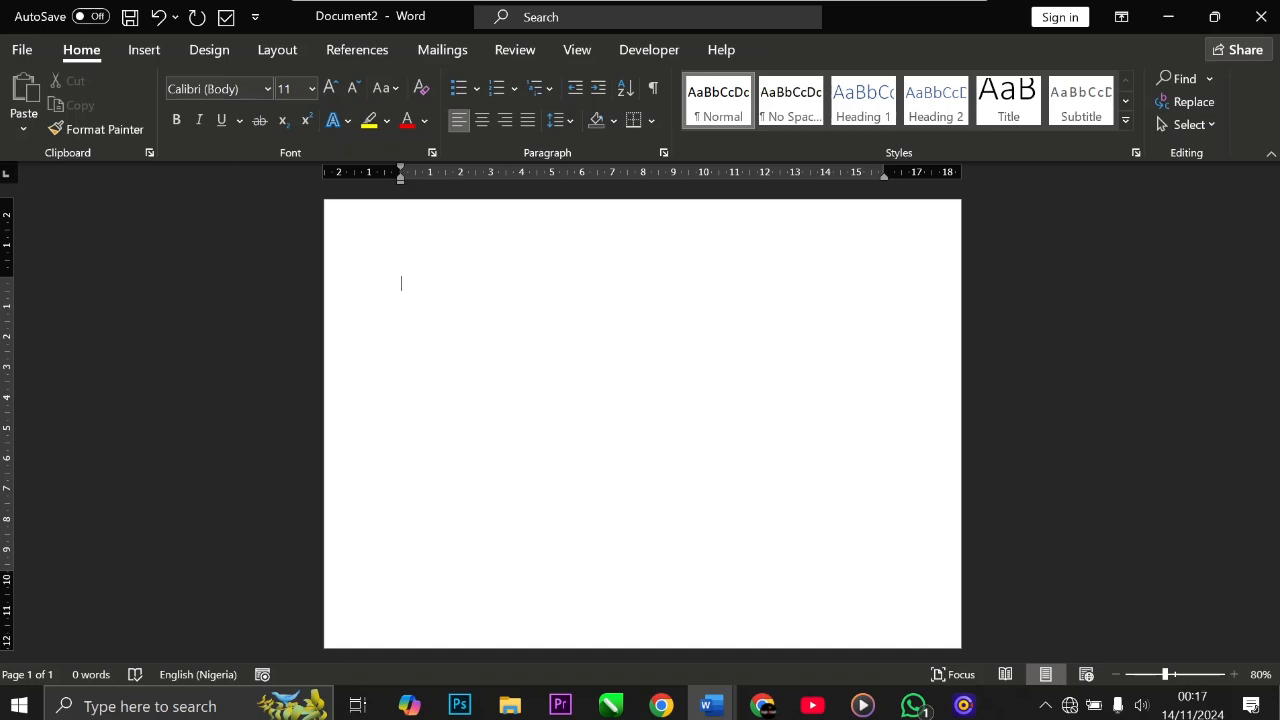
click(211, 57)
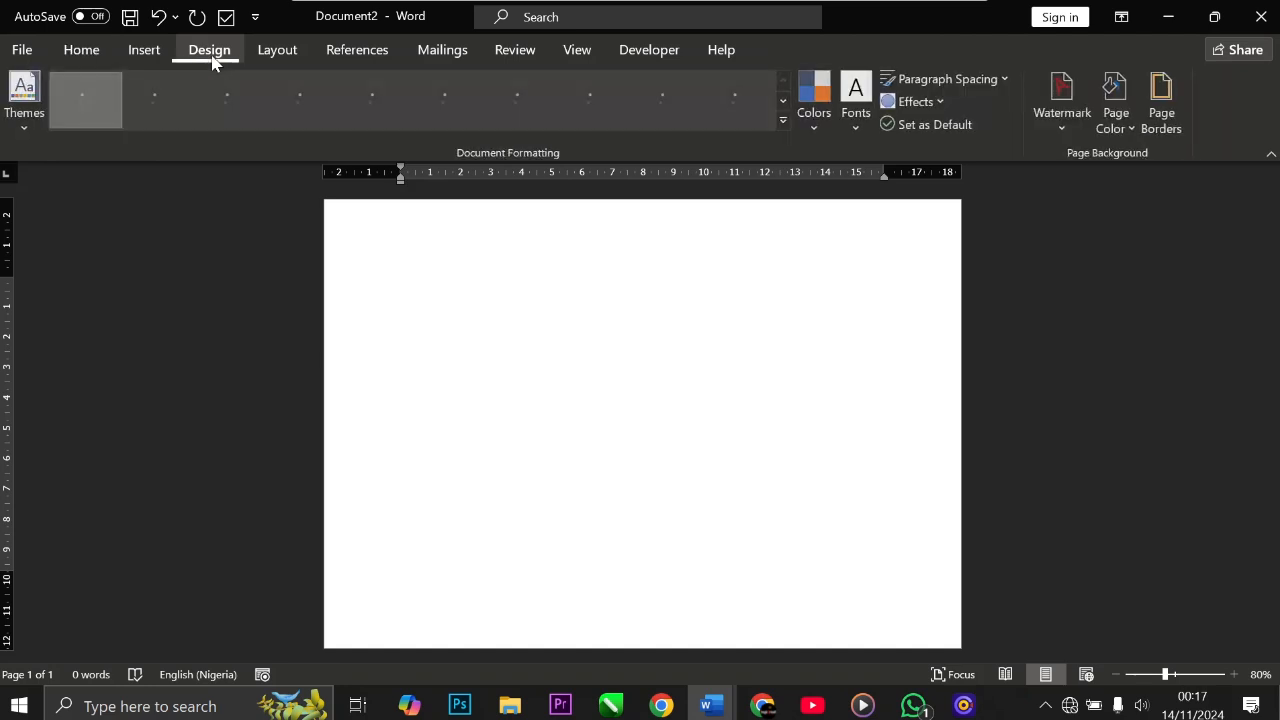
click(1123, 133)
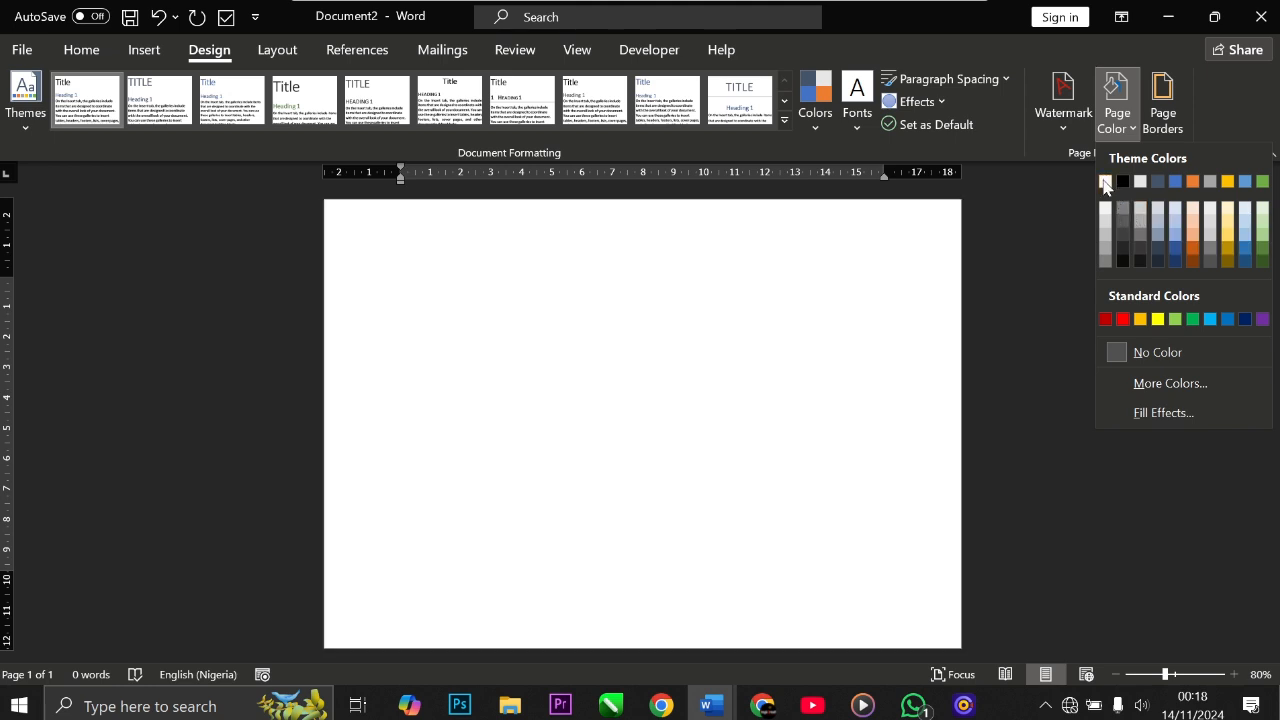
click(1105, 181)
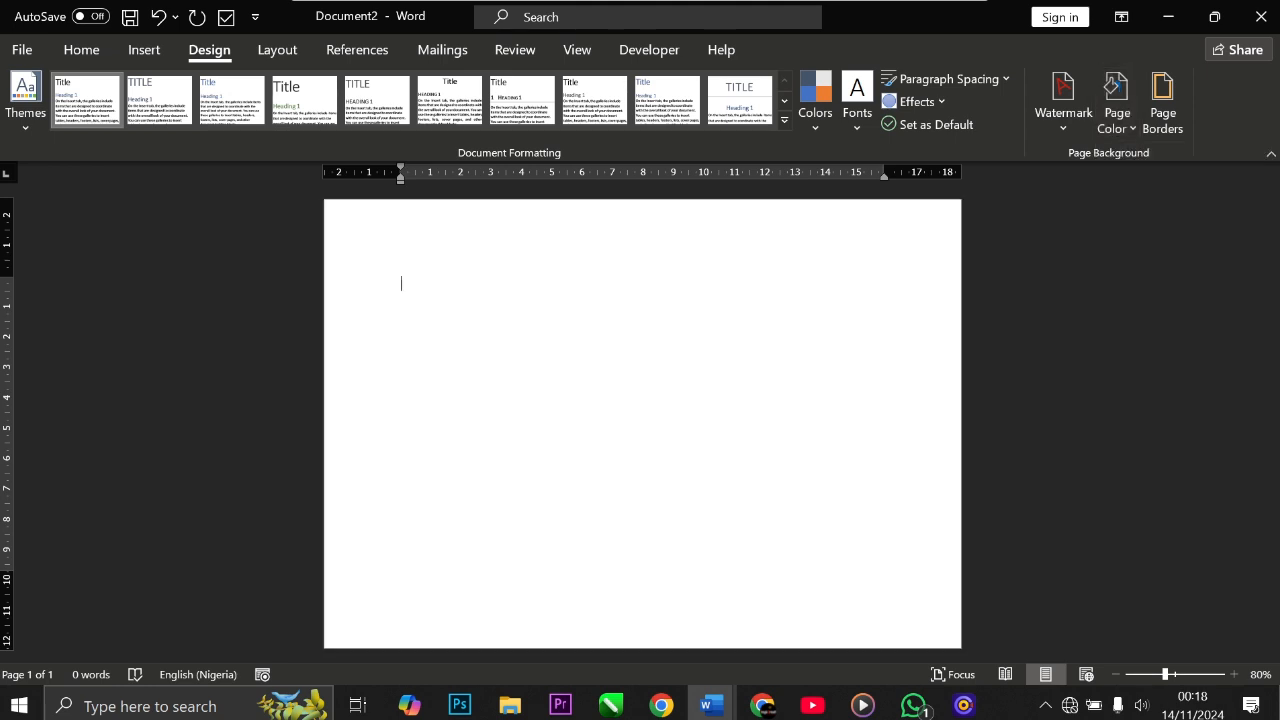
Step: Add a Box page border with Christmas-tree art at 31 pt, applied to this section's first page only
click(1161, 128)
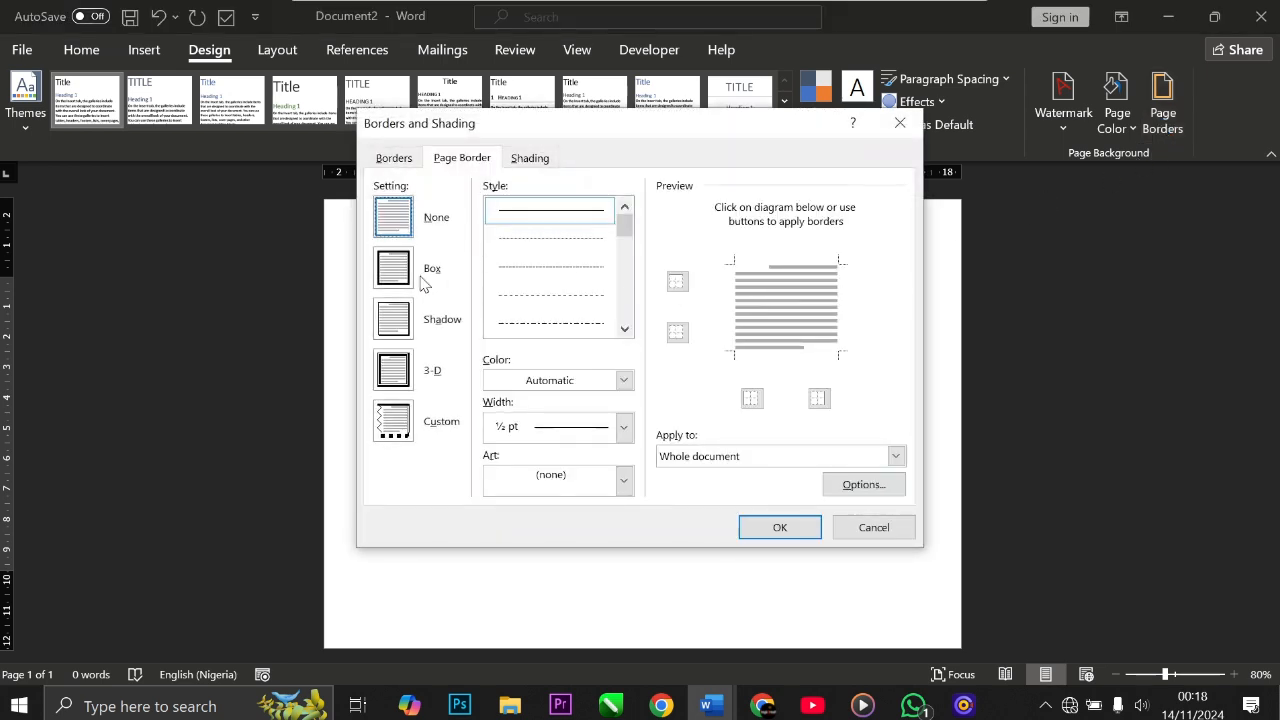
click(395, 270)
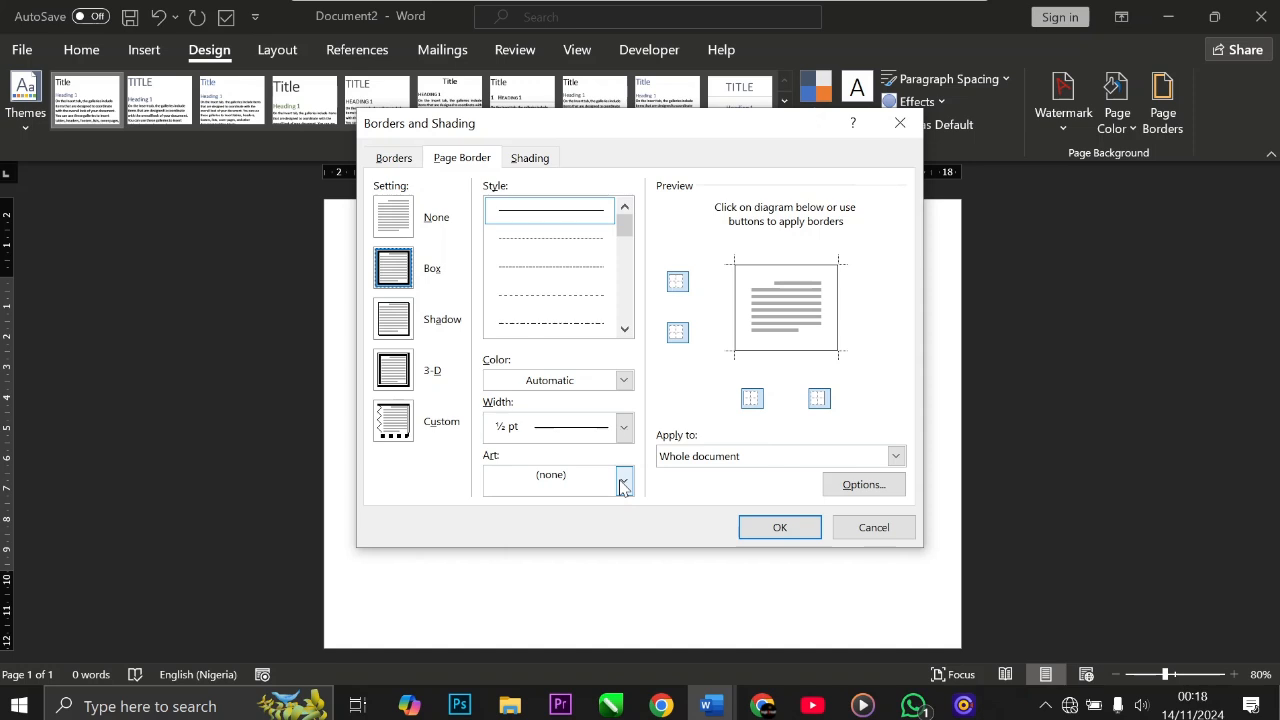
click(622, 484)
scroll(566, 555, down, 1)
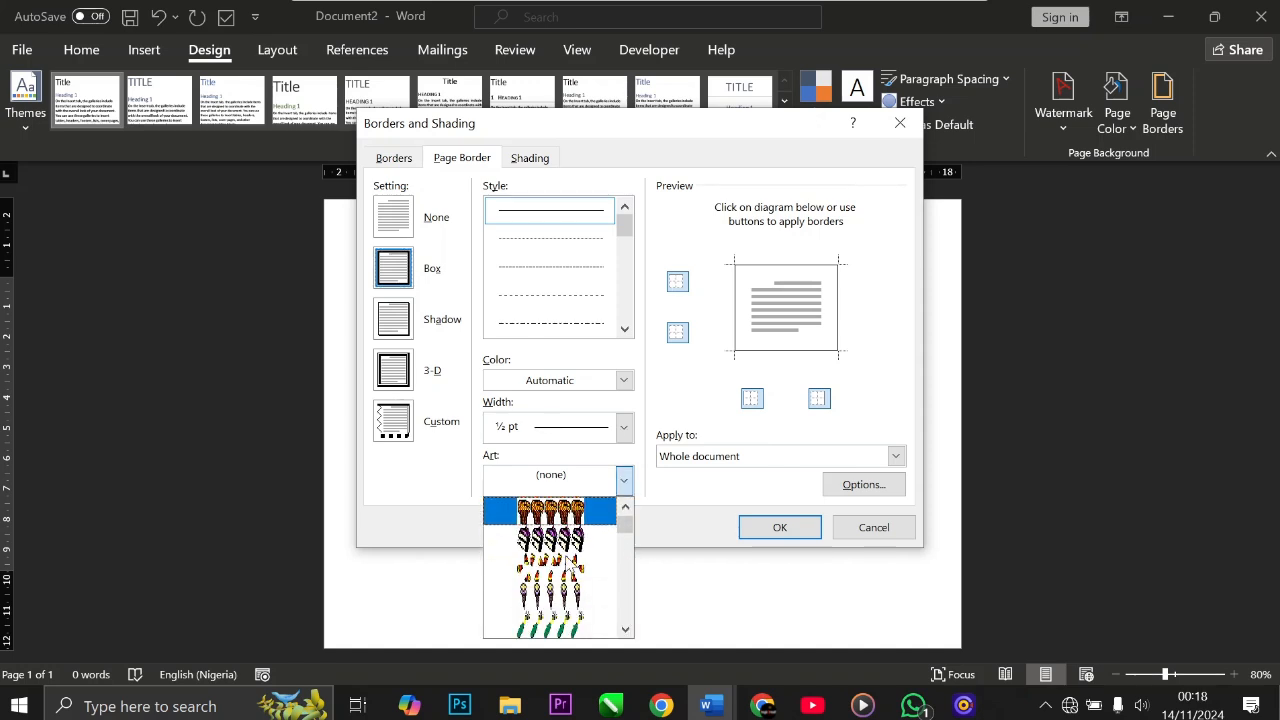
scroll(566, 565, down, 3)
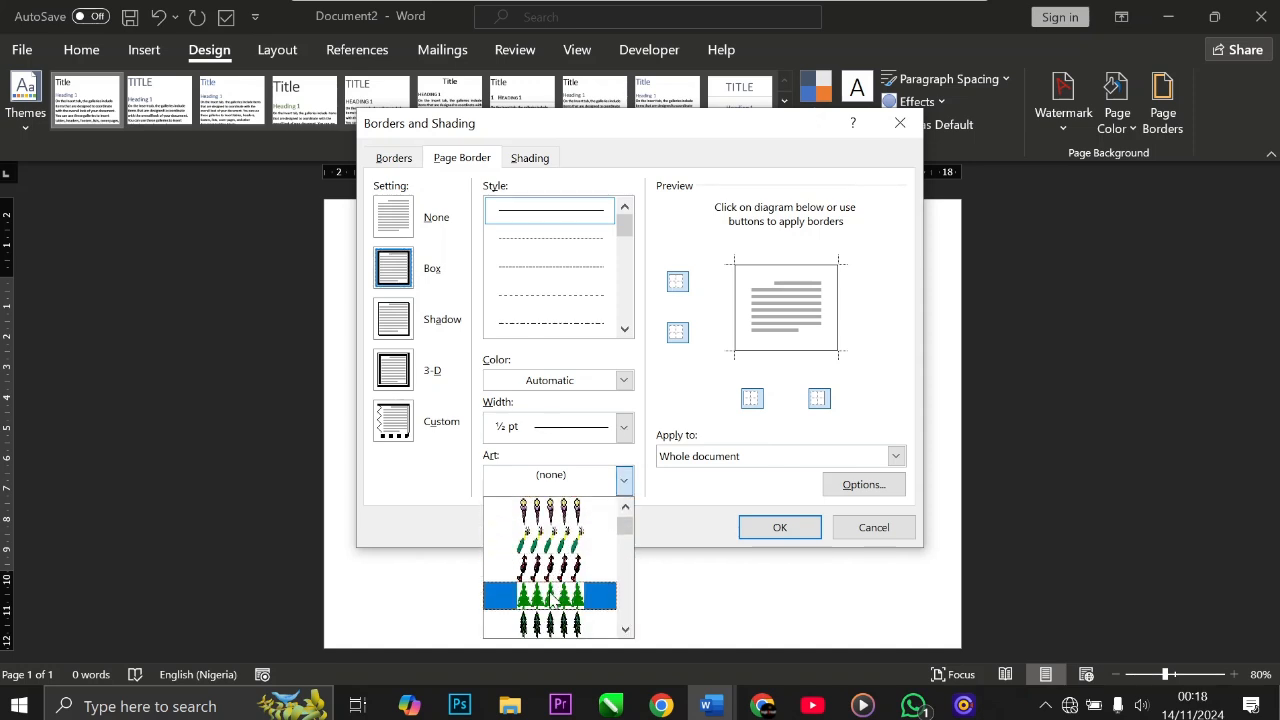
click(553, 597)
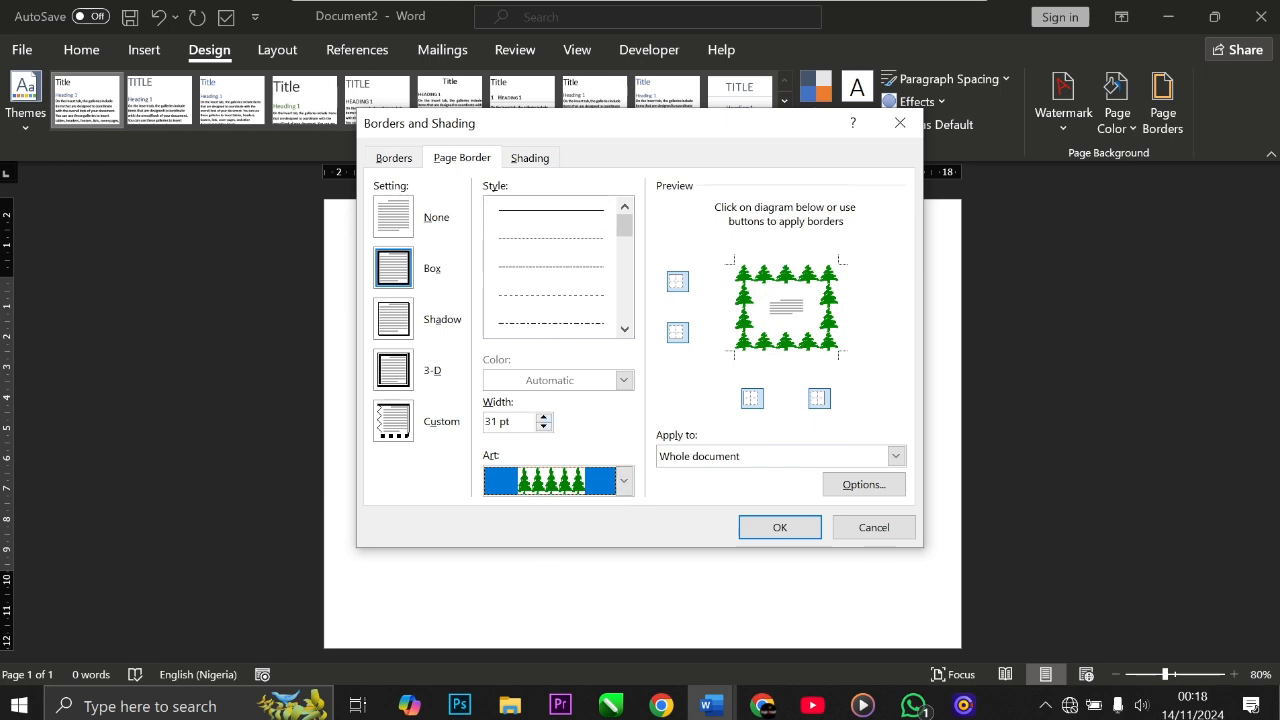
click(544, 417)
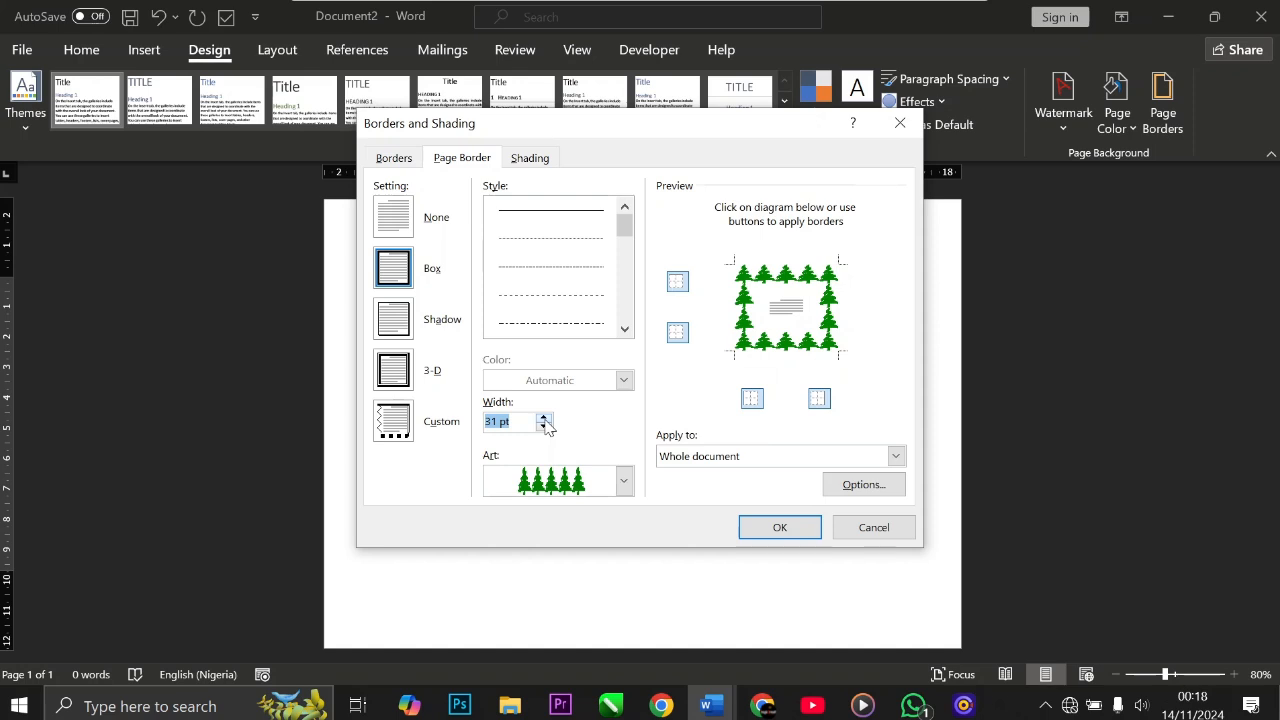
click(706, 456)
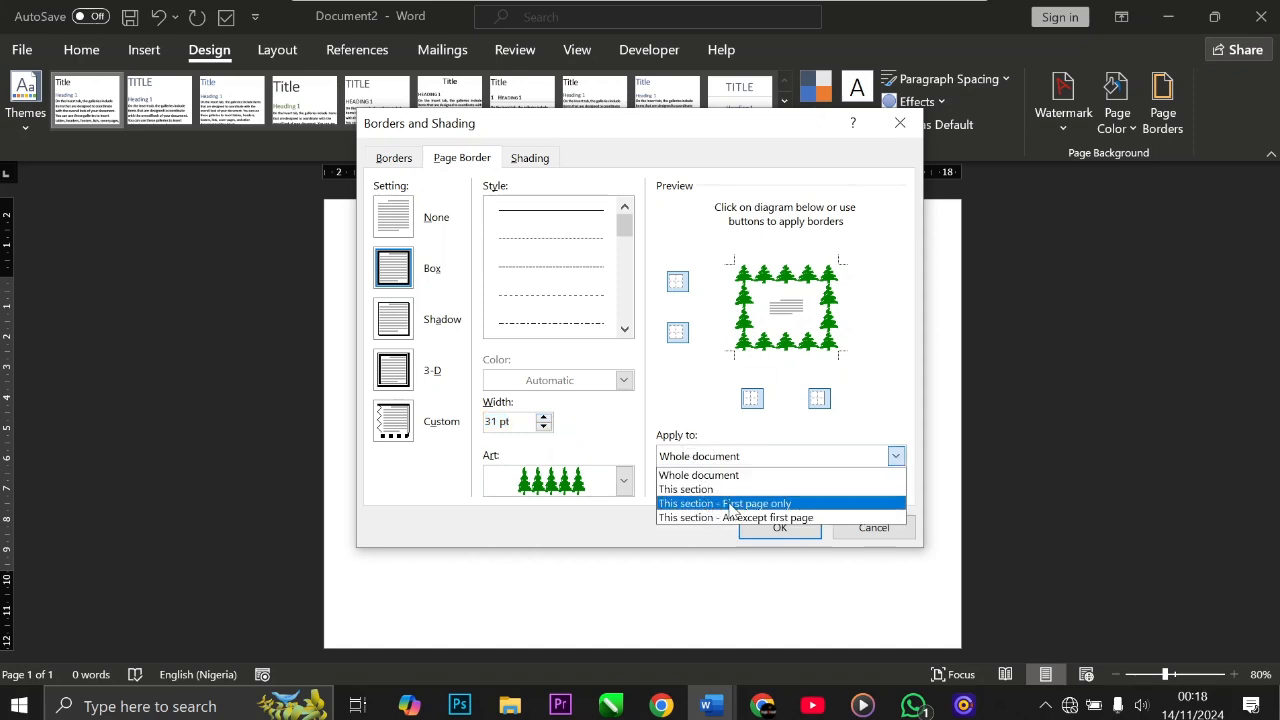
click(729, 506)
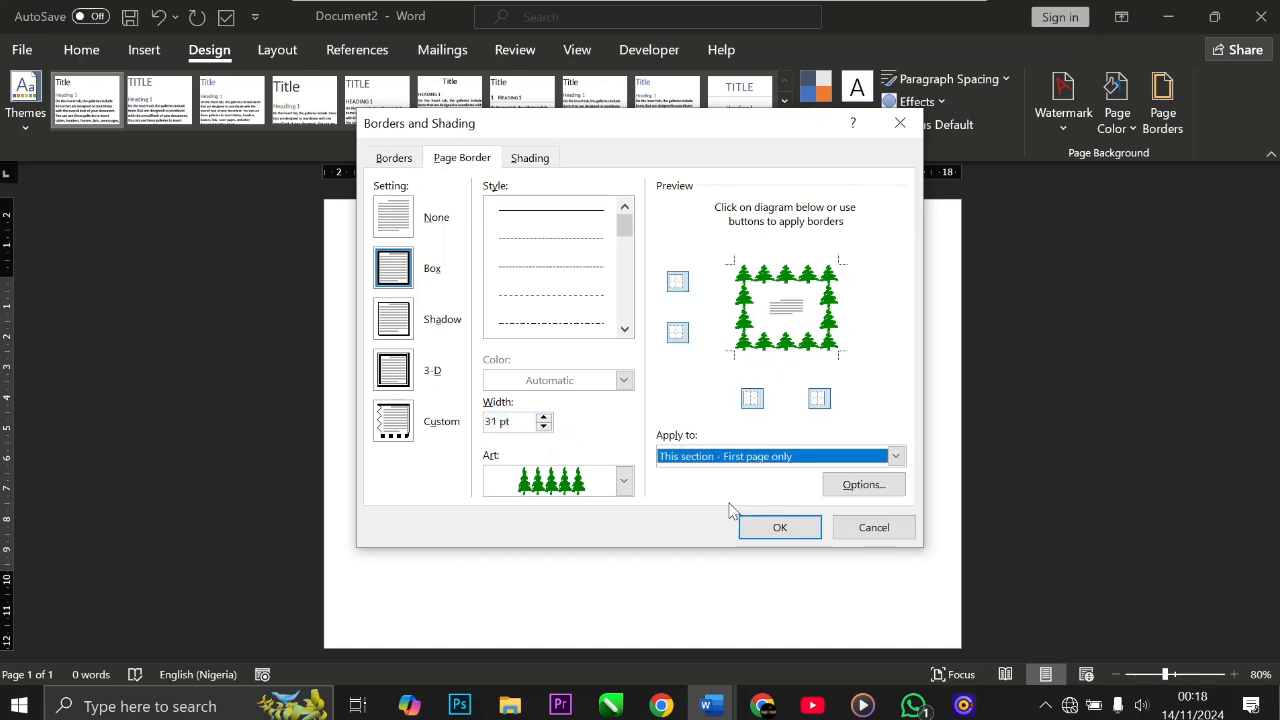
click(776, 538)
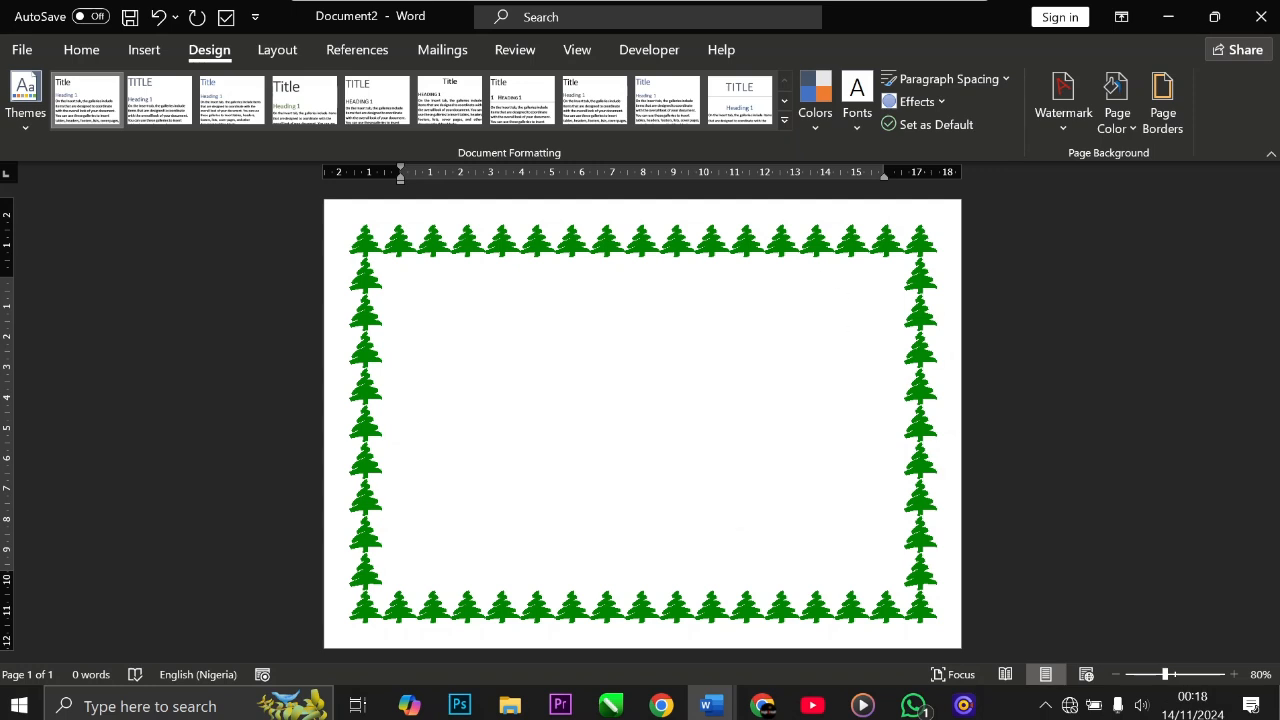
Step: Insert a WordArt text box using the gold-fill WordArt style
click(82, 58)
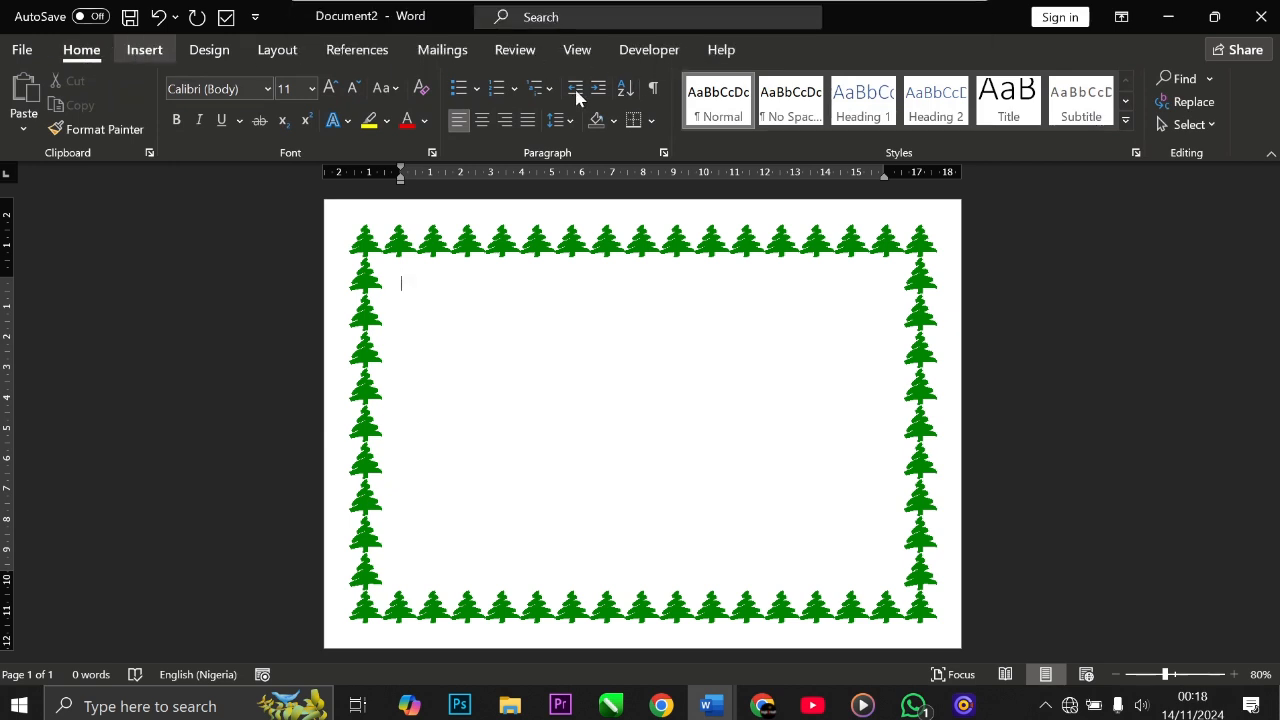
click(144, 49)
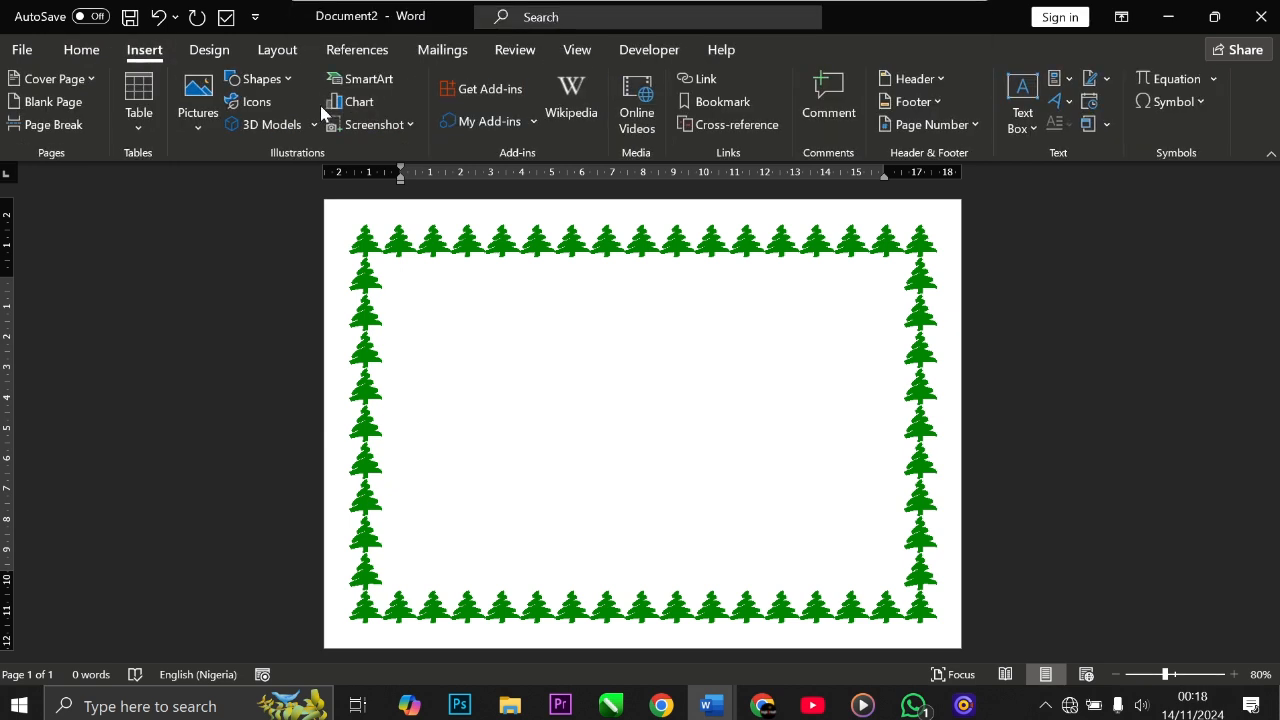
click(1059, 106)
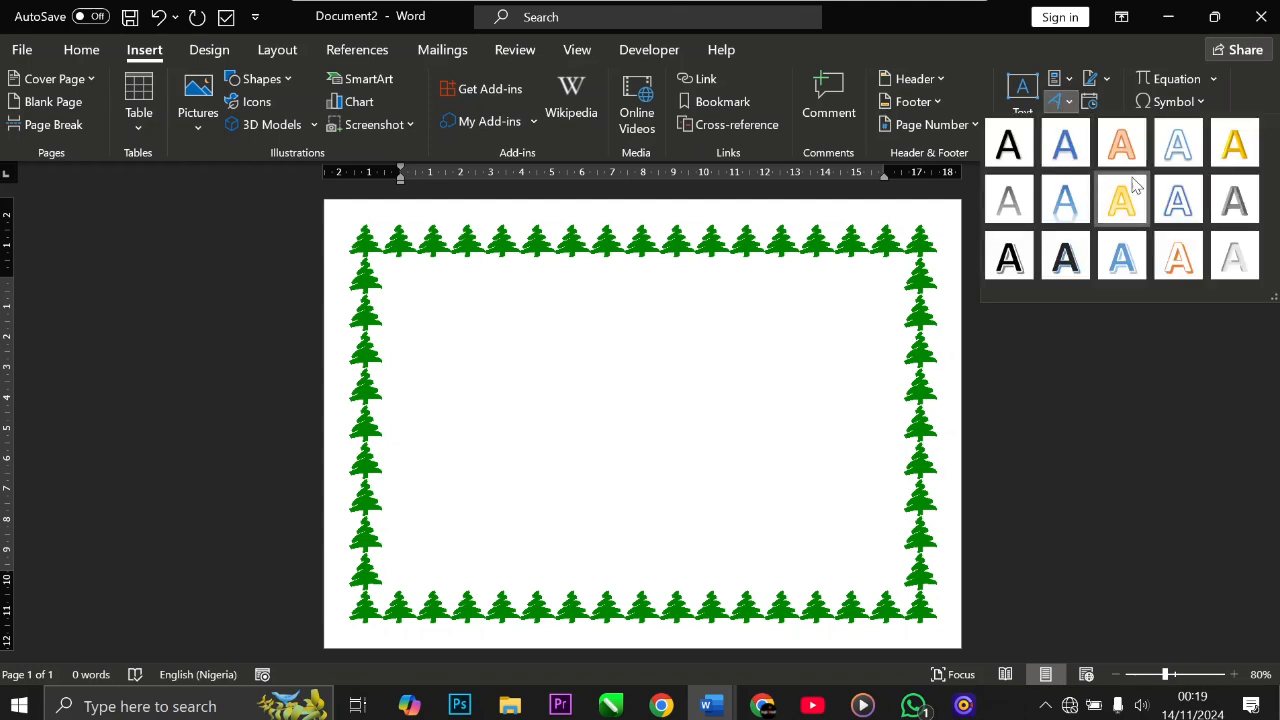
click(1240, 155)
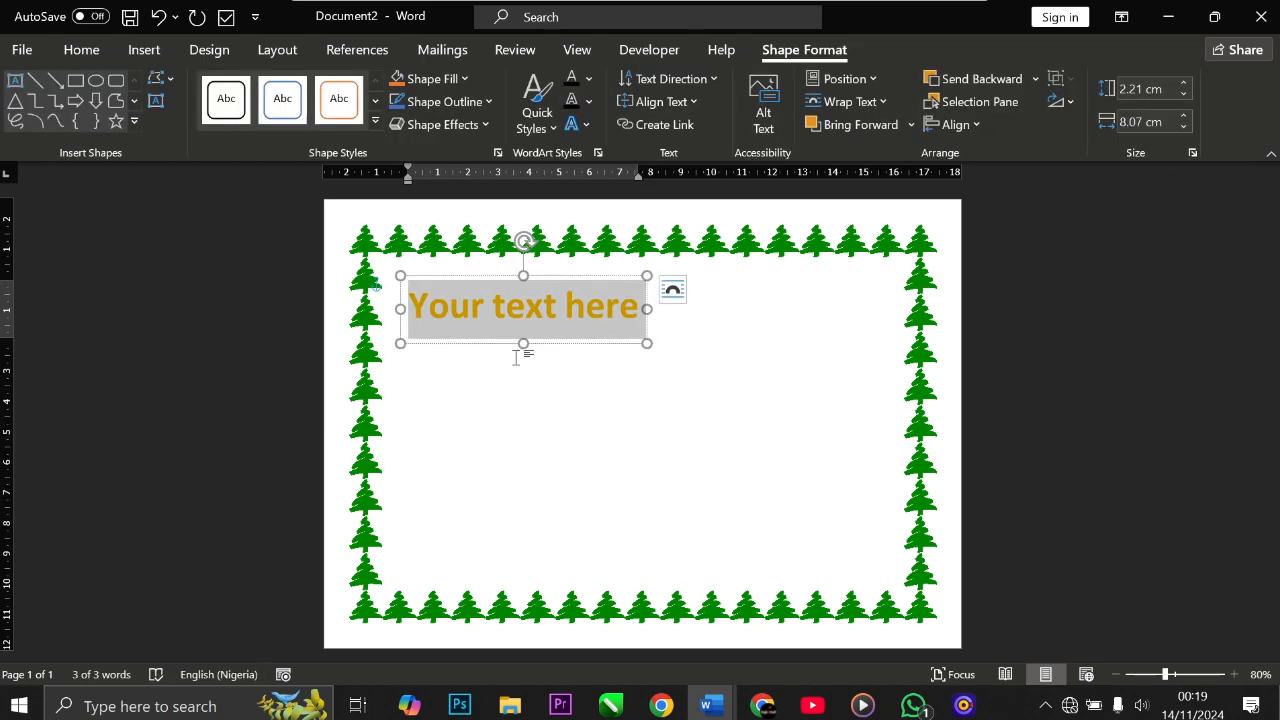
Step: Replace the WordArt placeholder text with "Merry" and "Christmas" on two lines
text(Me)
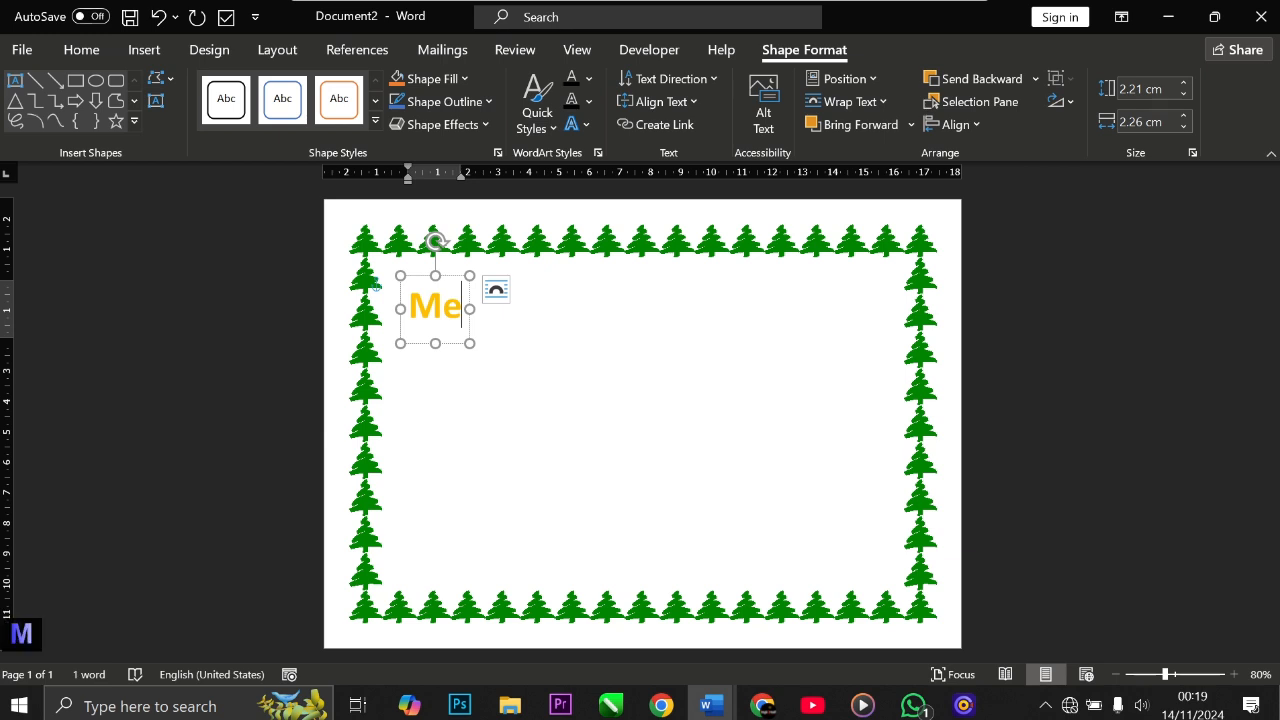
text(rry)
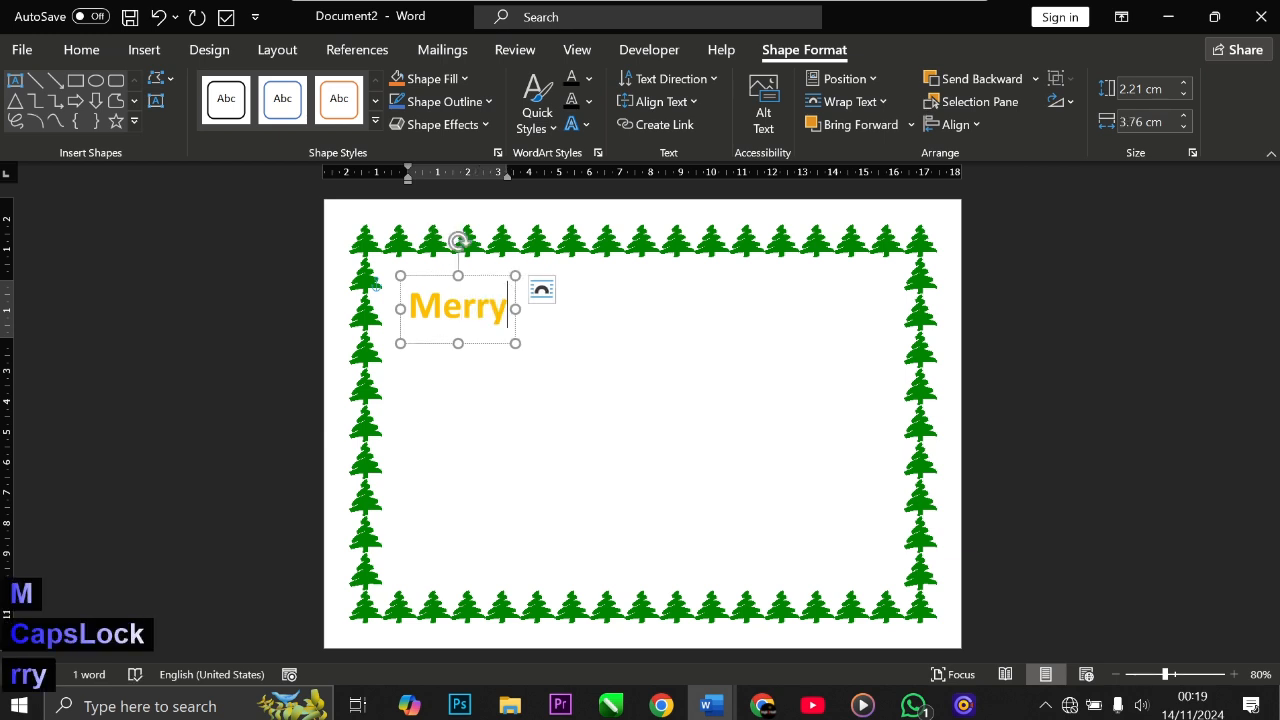
key(Return)
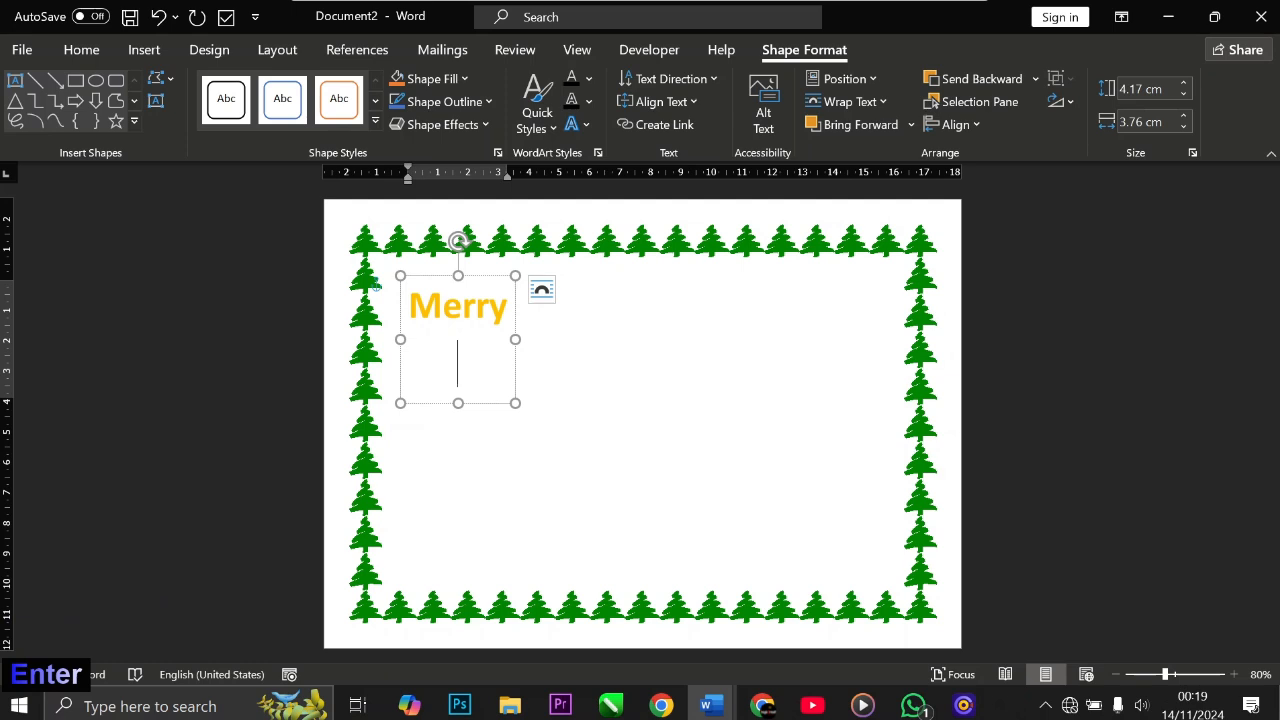
text(Ch)
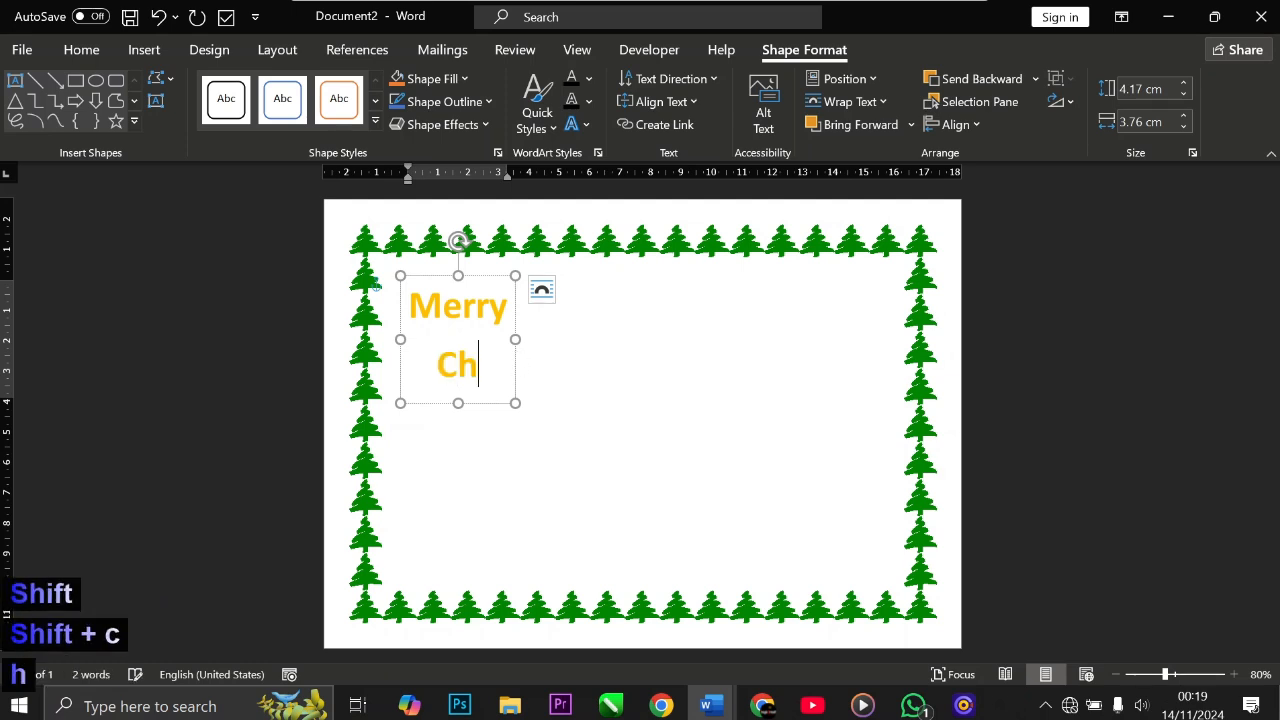
text(rist)
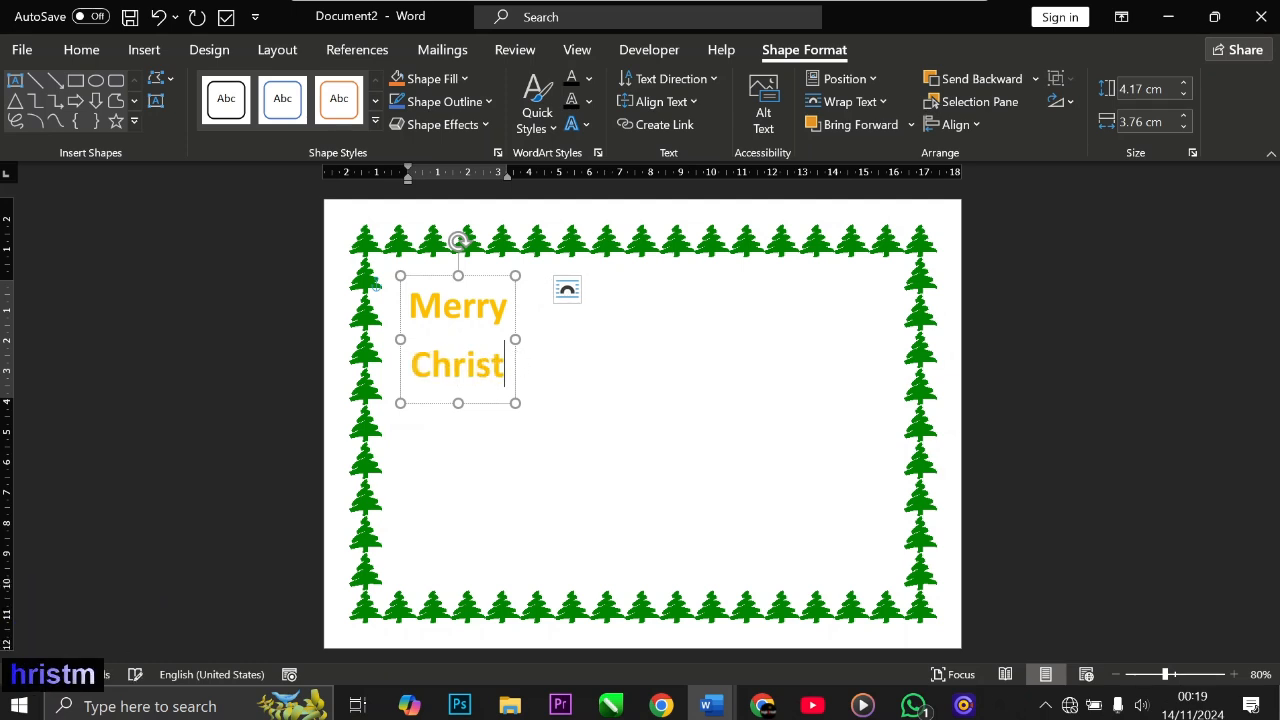
text(mas)
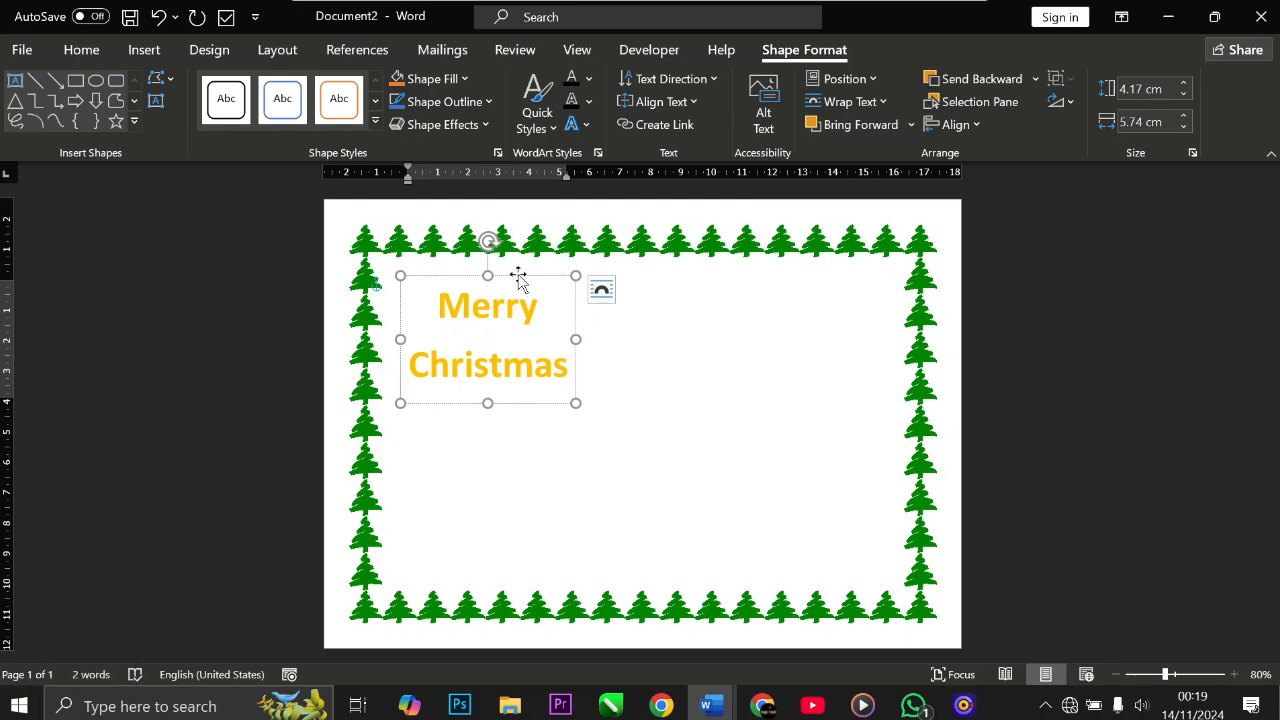
Step: Move the Merry Christmas WordArt box to the upper-right area inside the tree border
drag(518, 276, 827, 268)
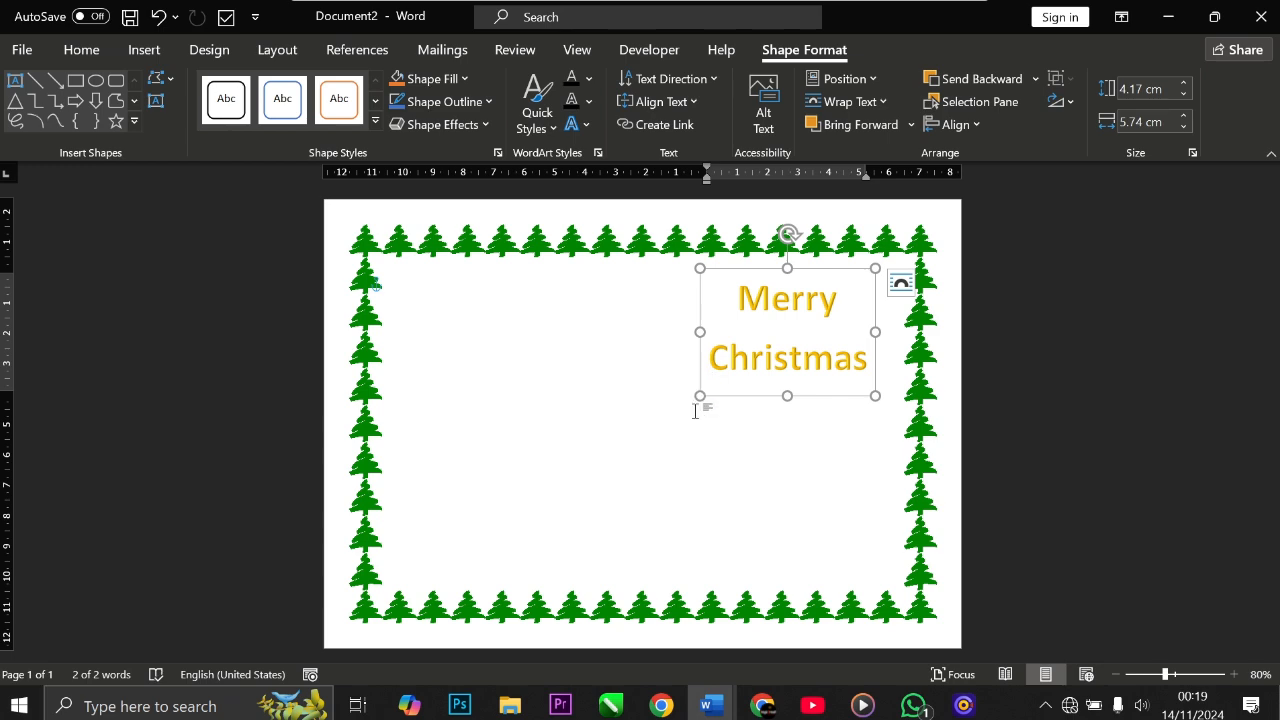
click(752, 441)
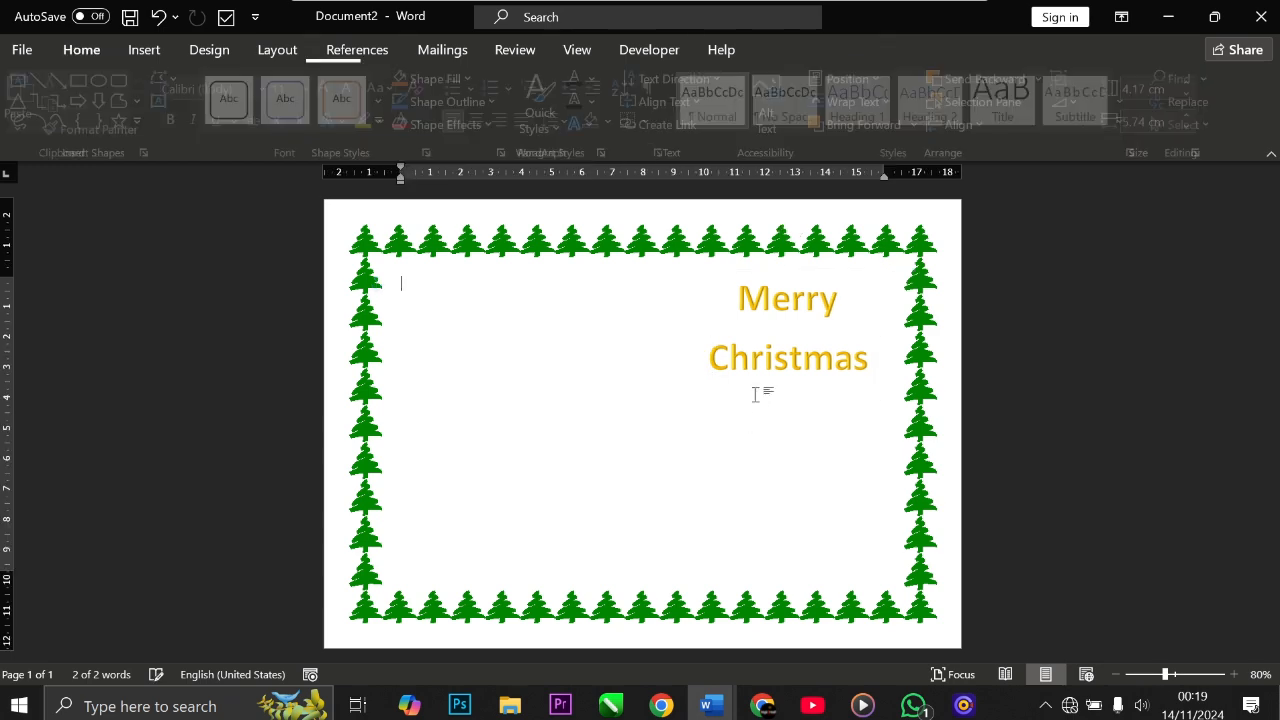
click(766, 358)
click(760, 443)
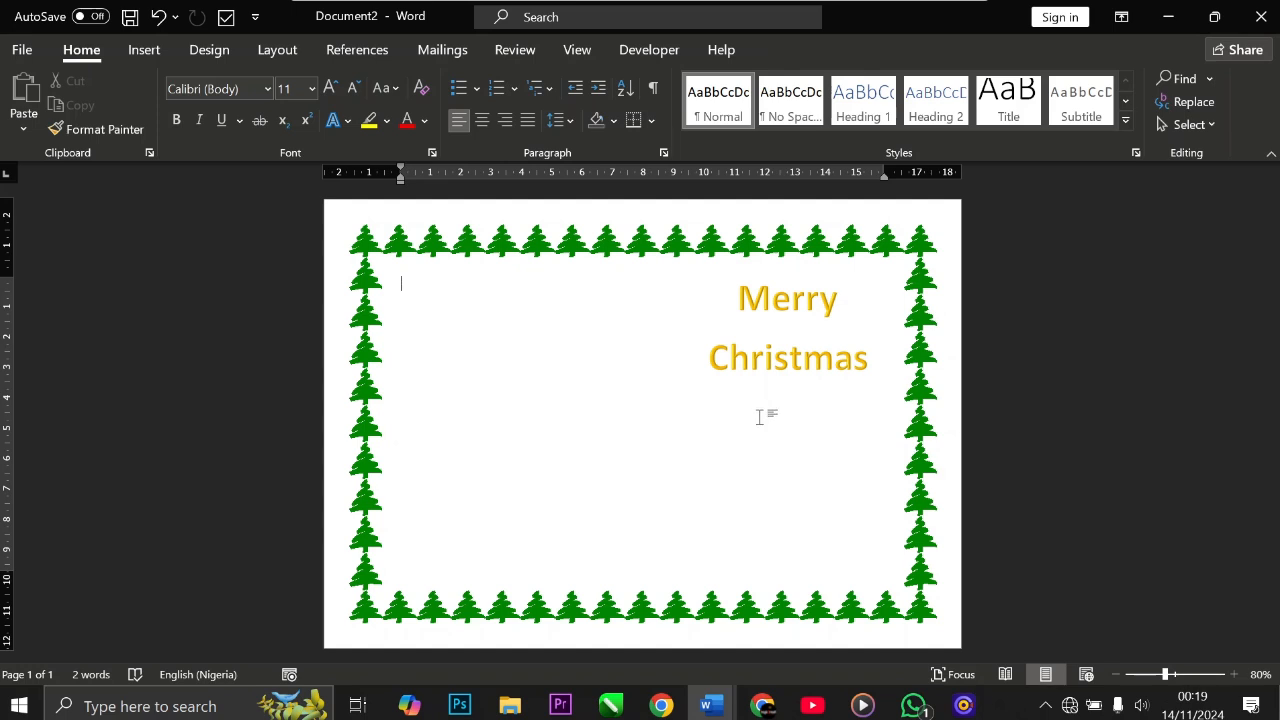
click(771, 361)
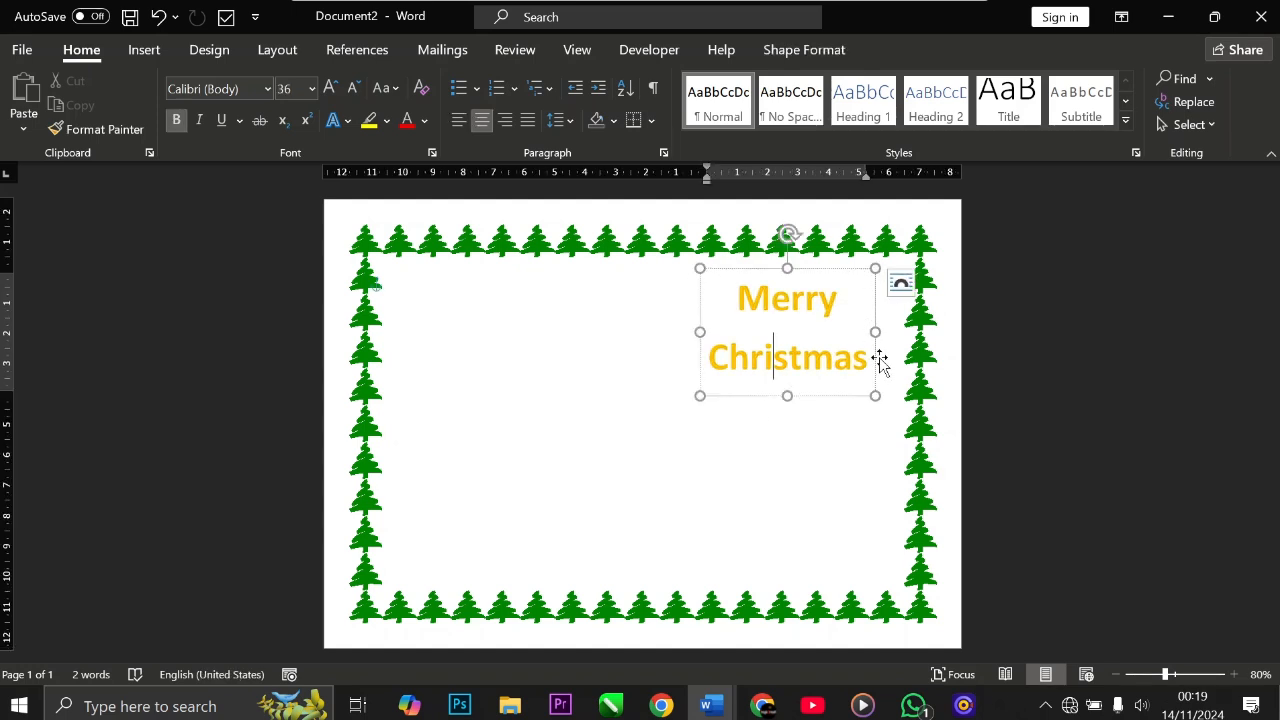
click(699, 303)
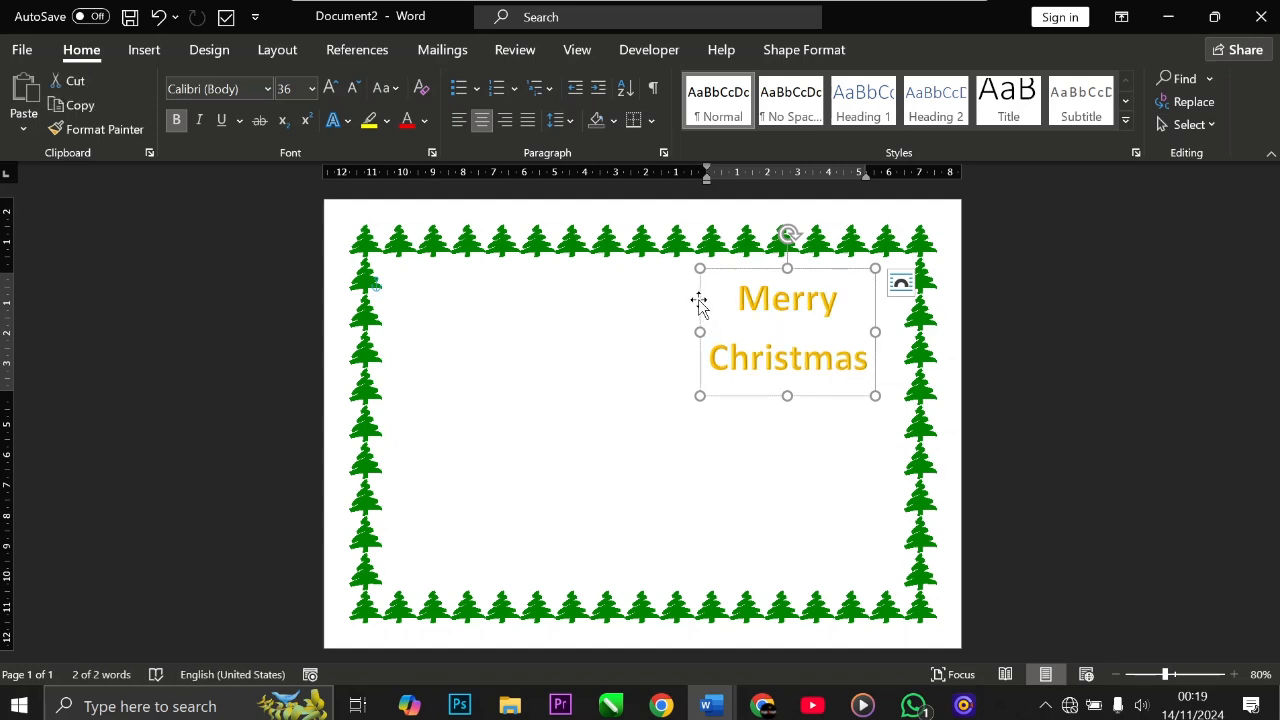
drag(698, 302, 667, 303)
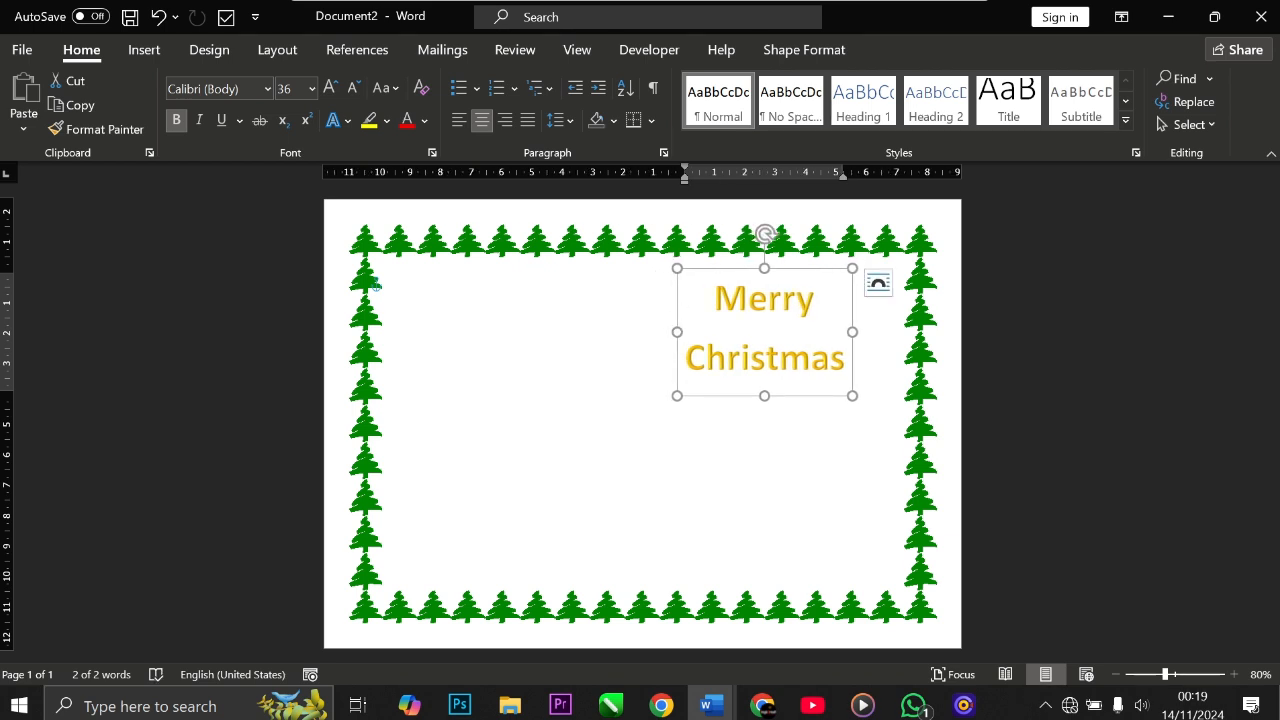
click(816, 298)
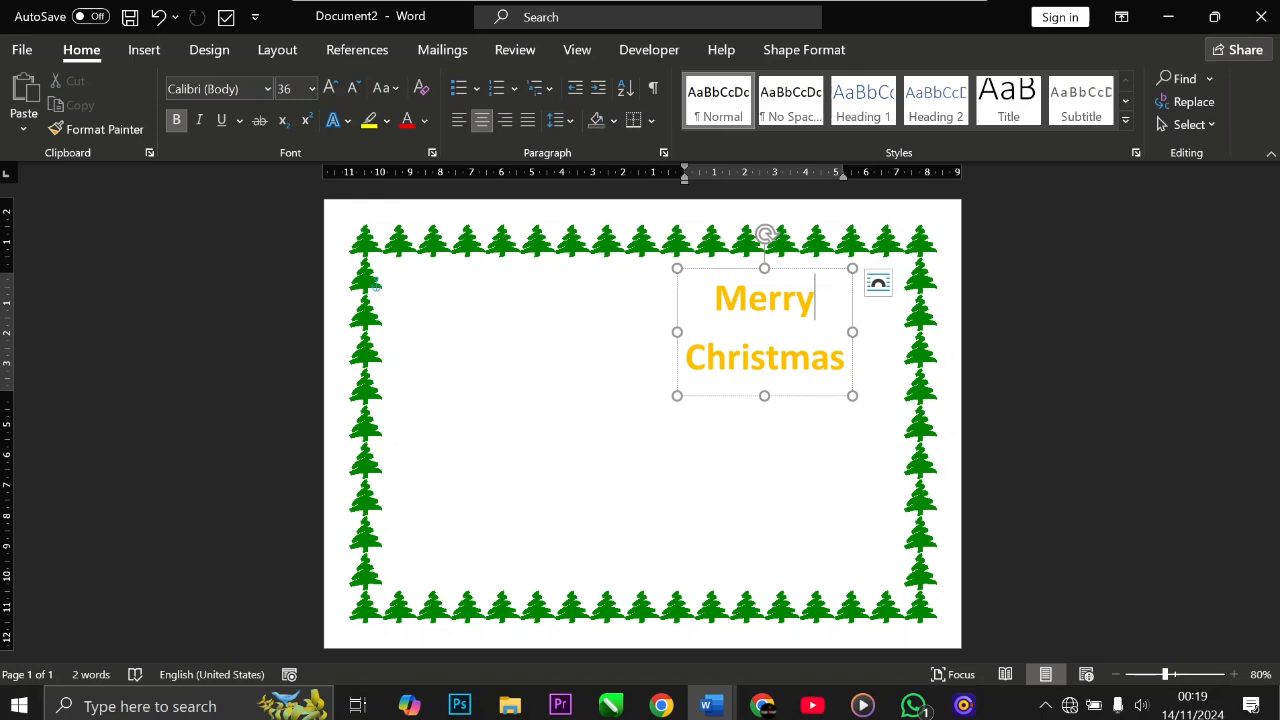
click(677, 300)
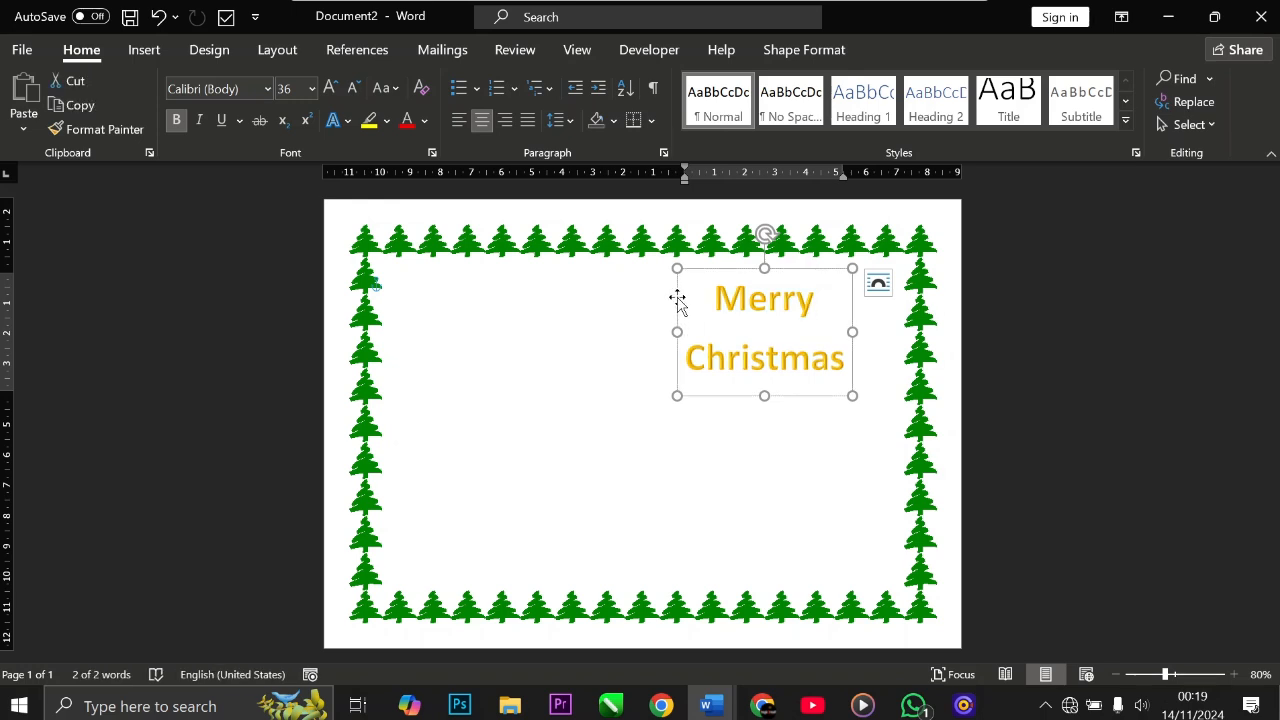
Step: Browse the font list and change the WordArt greeting's font to Lucida Handwriting
click(268, 91)
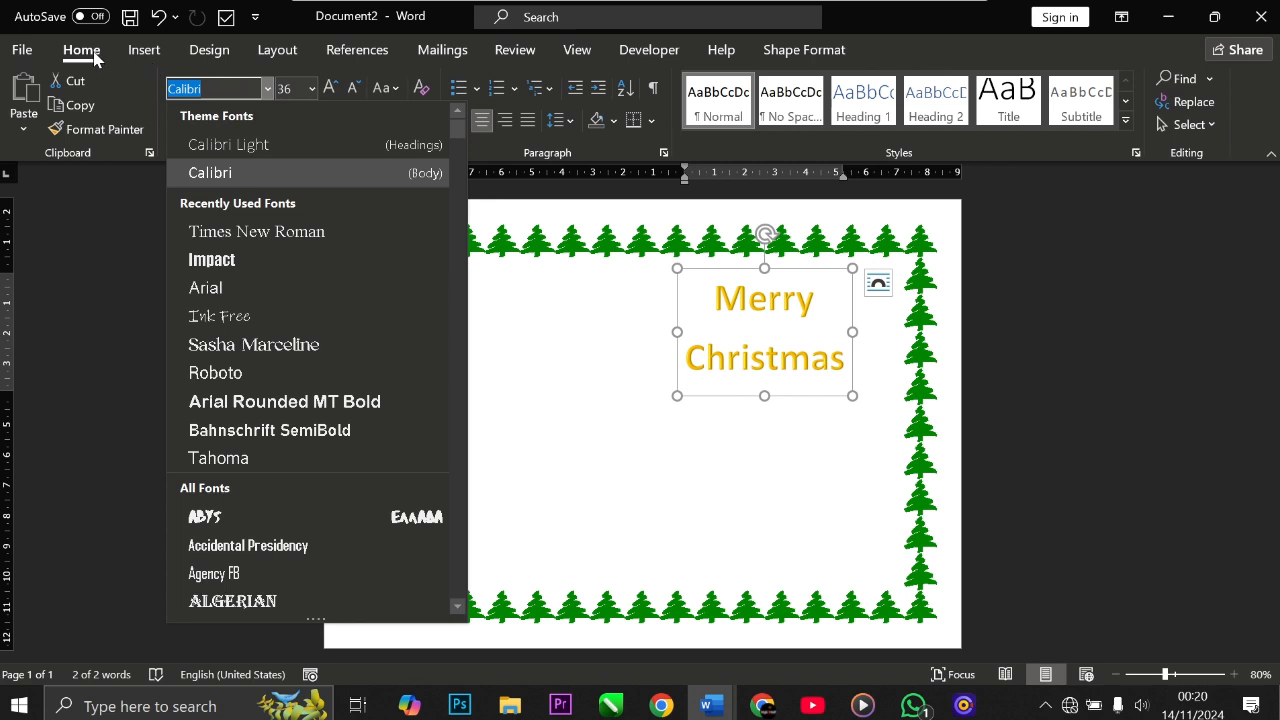
click(94, 57)
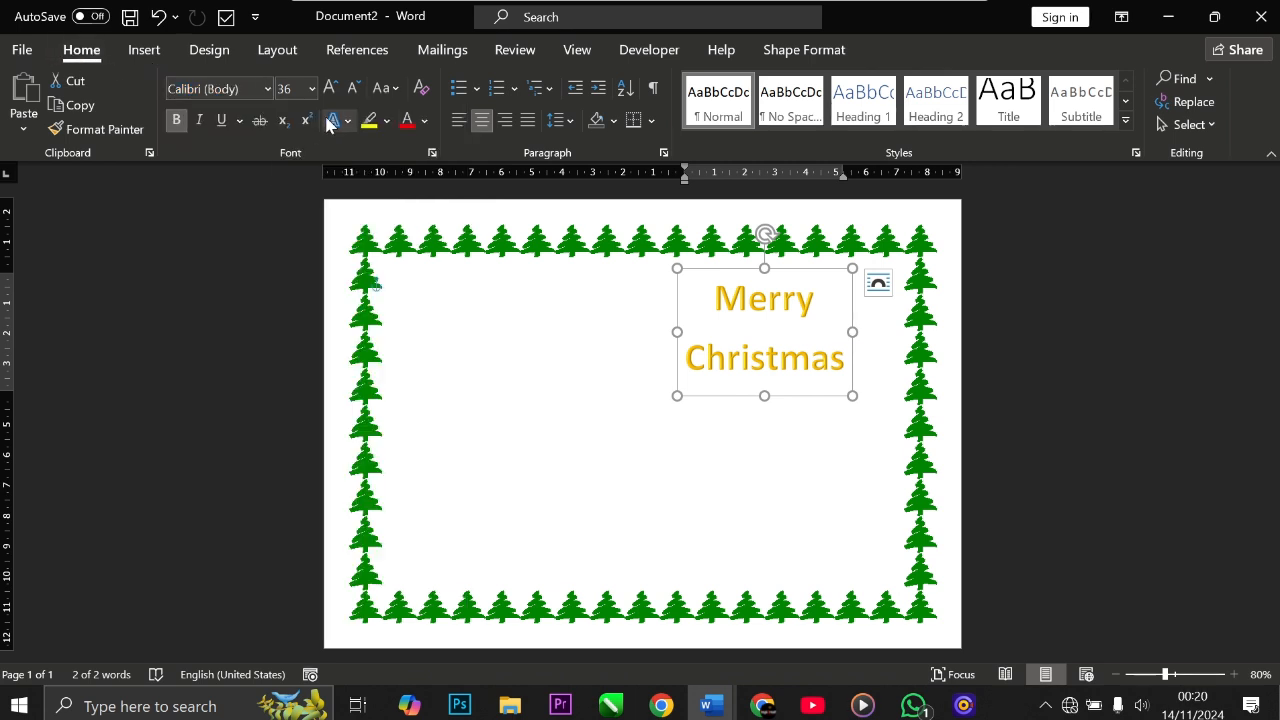
click(268, 88)
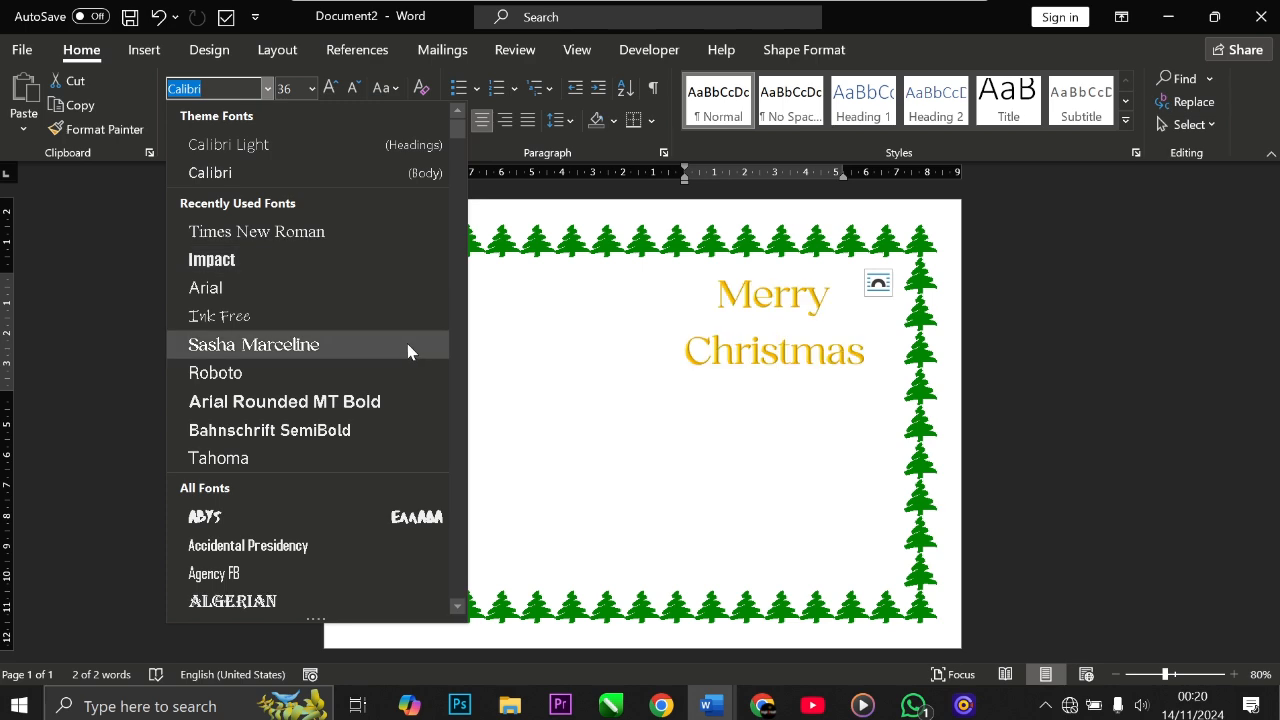
scroll(370, 400, down, 4)
scroll(370, 403, down, 8)
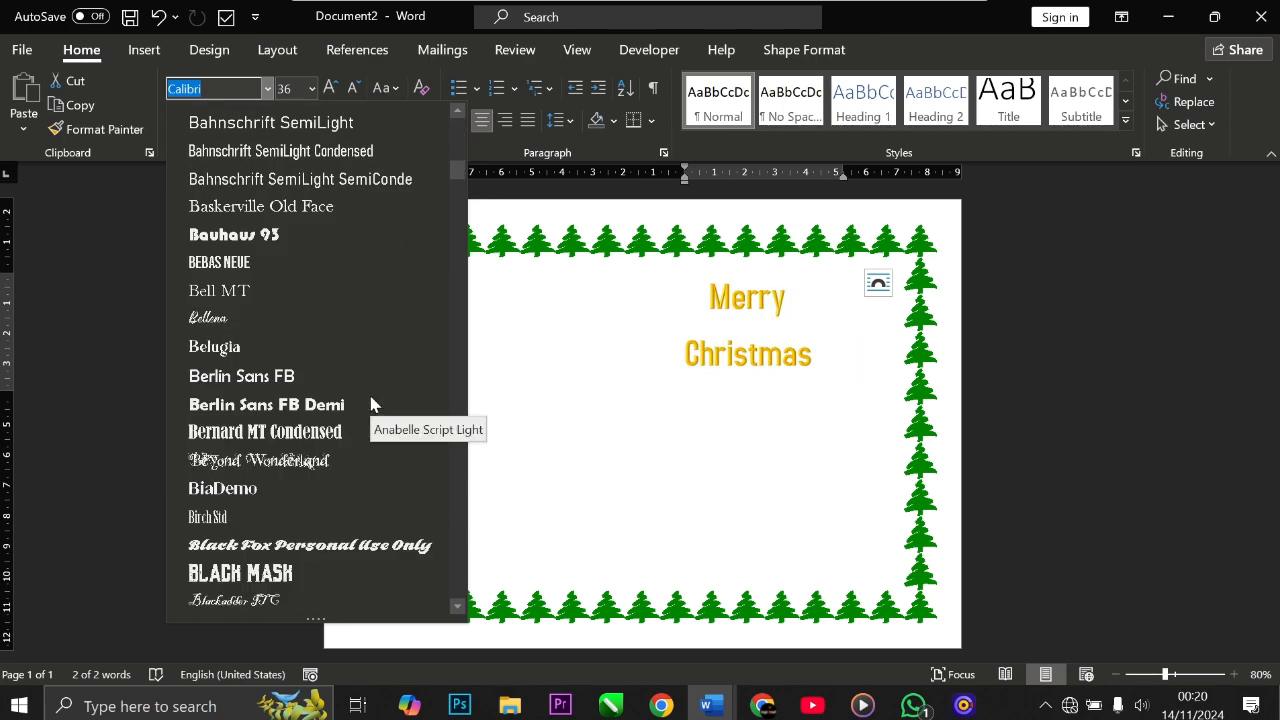
scroll(370, 403, down, 8)
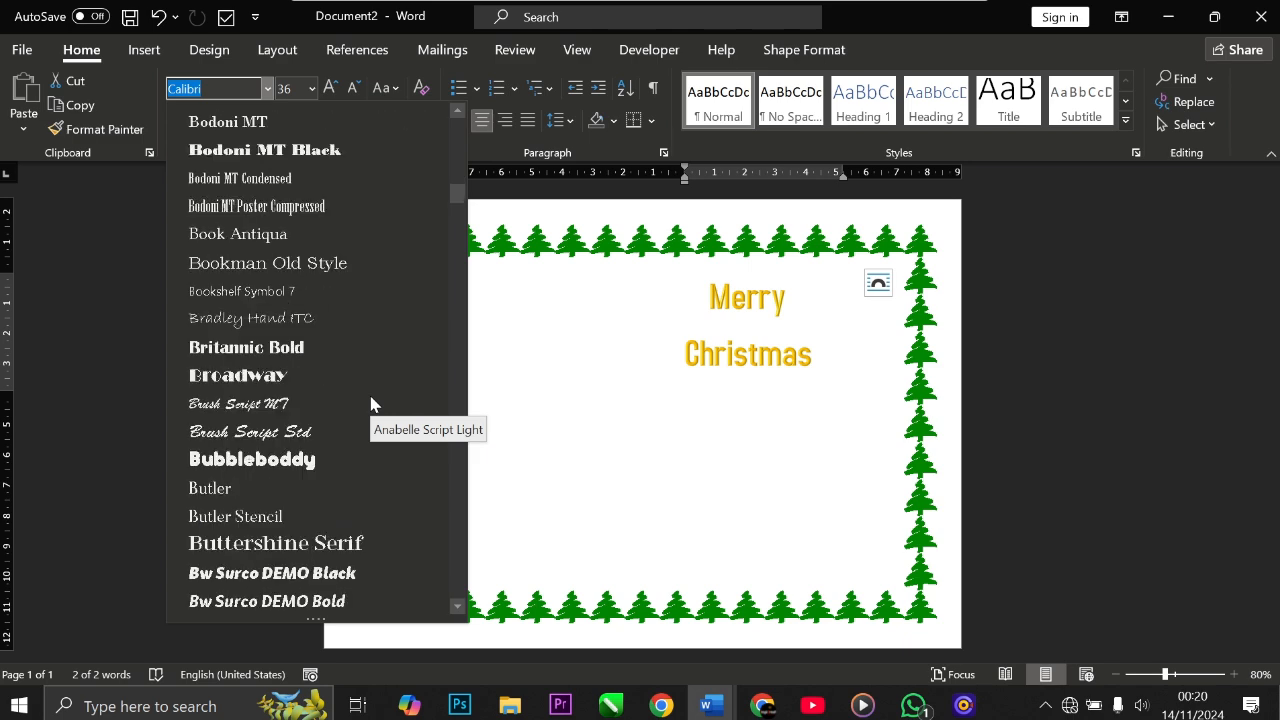
scroll(370, 403, down, 8)
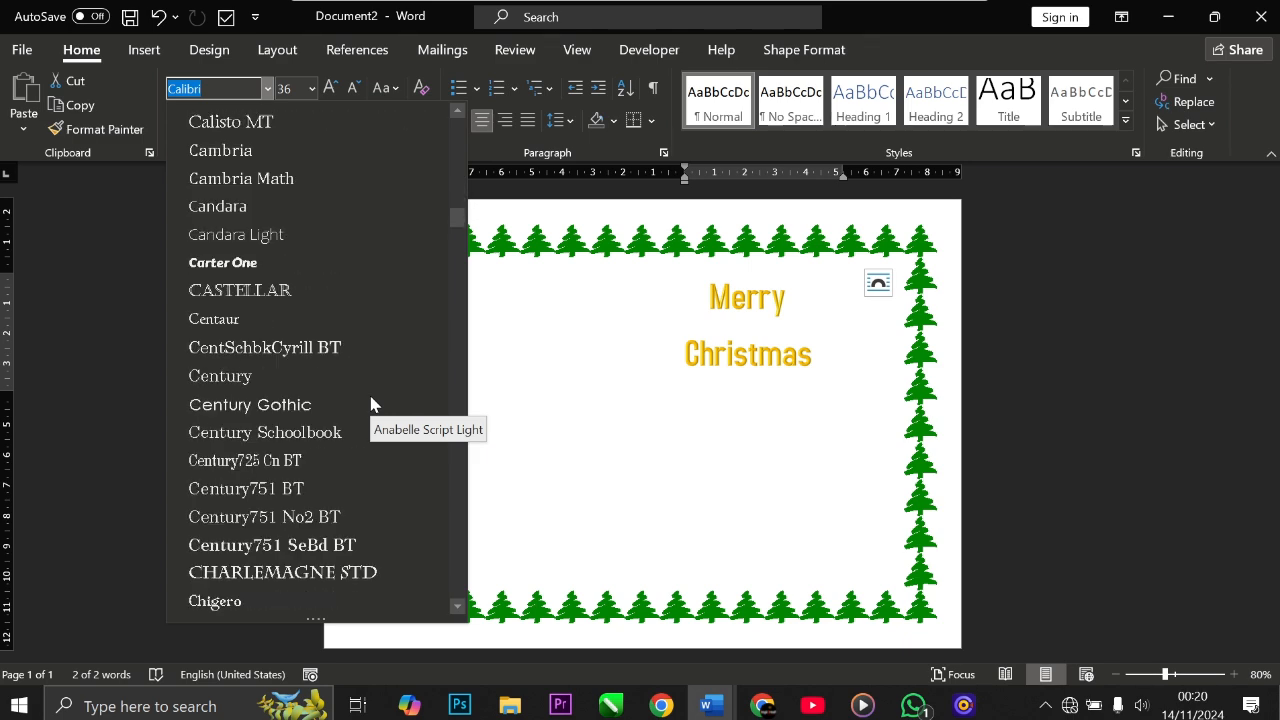
scroll(370, 403, down, 4)
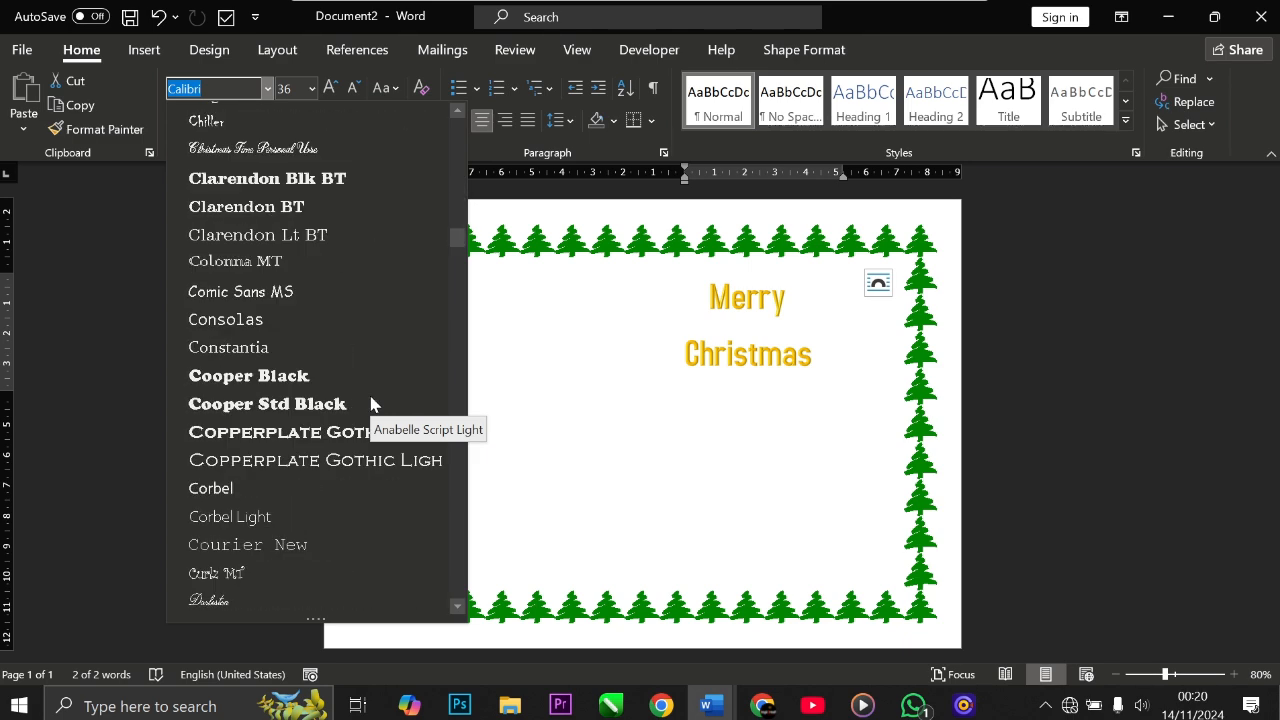
scroll(370, 403, down, 5)
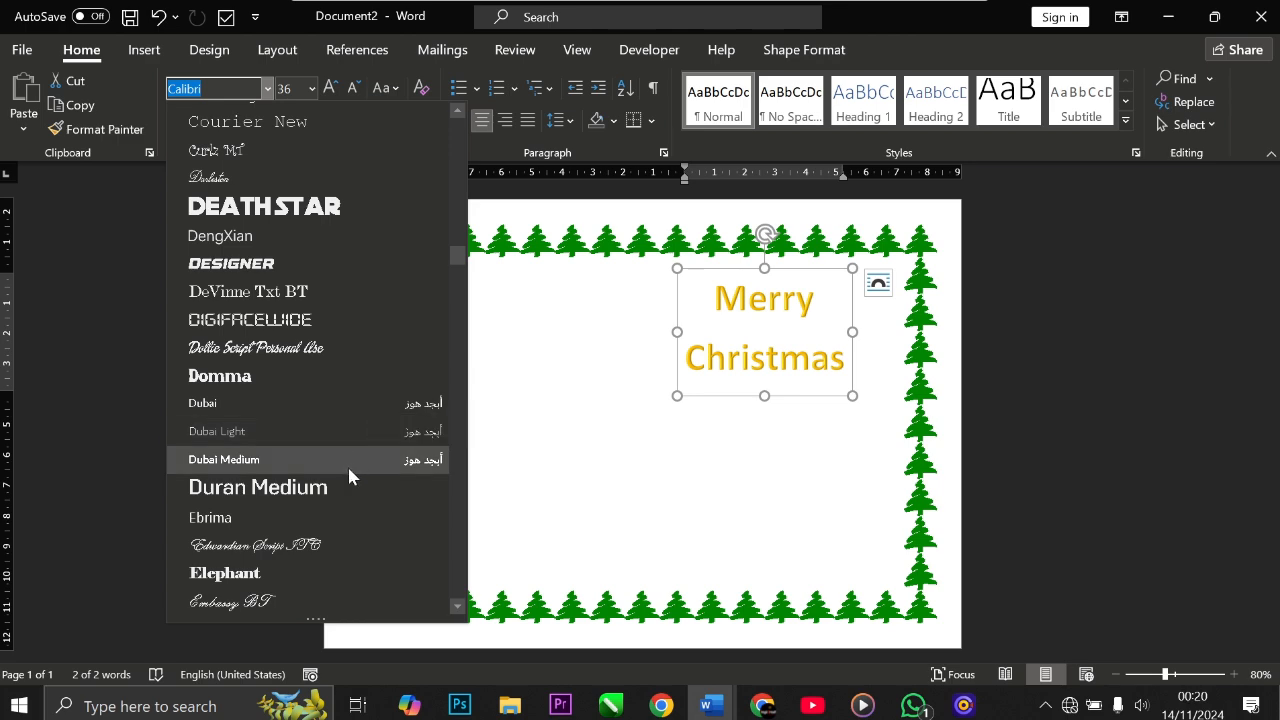
scroll(347, 464, down, 3)
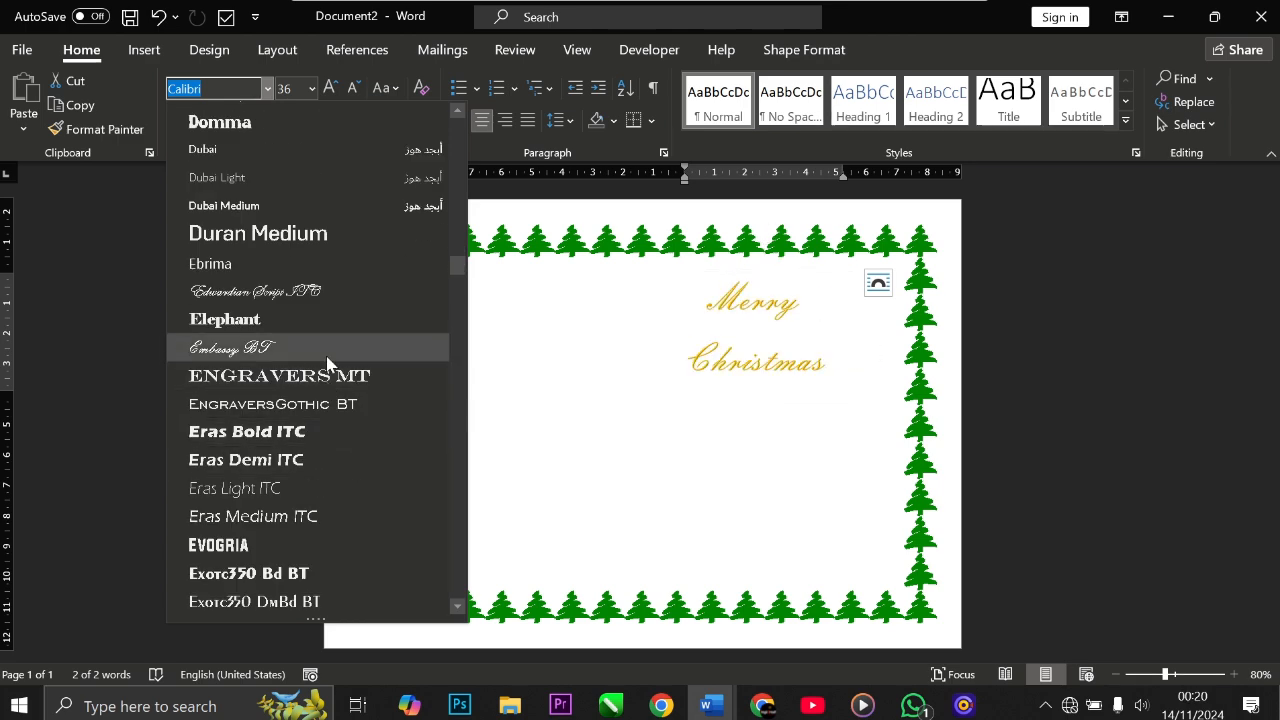
scroll(328, 363, down, 7)
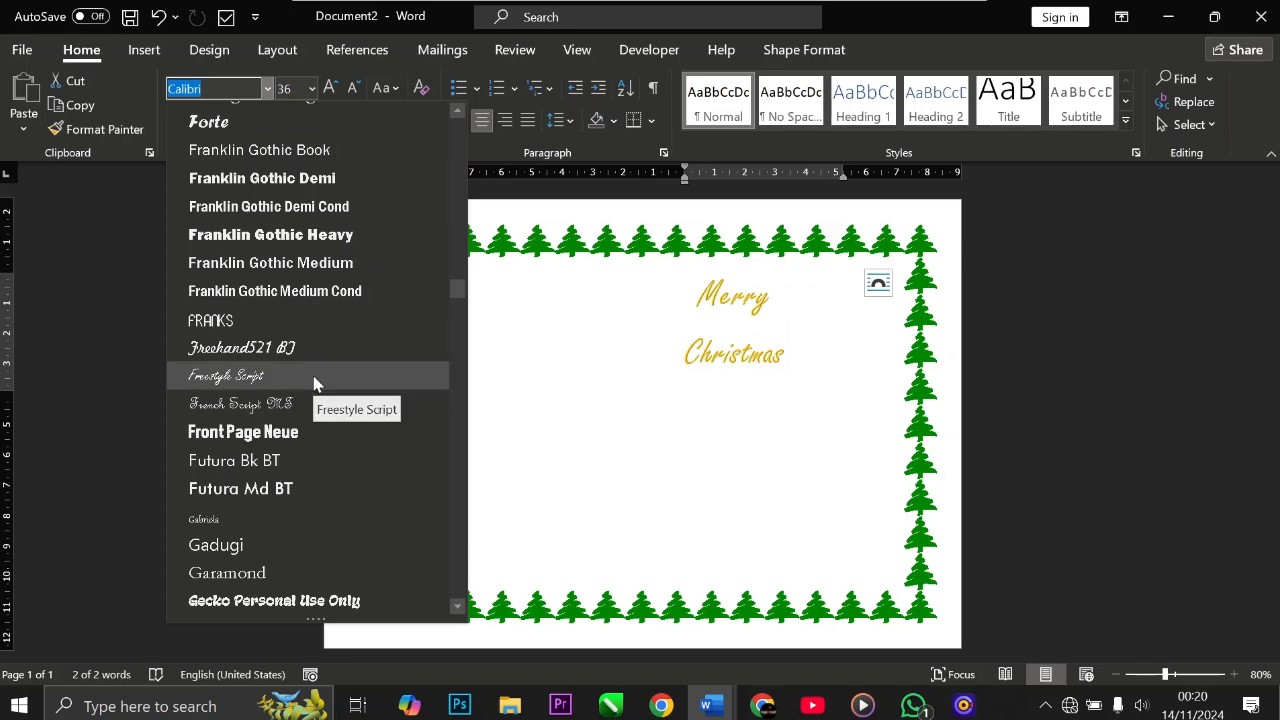
scroll(314, 383, down, 3)
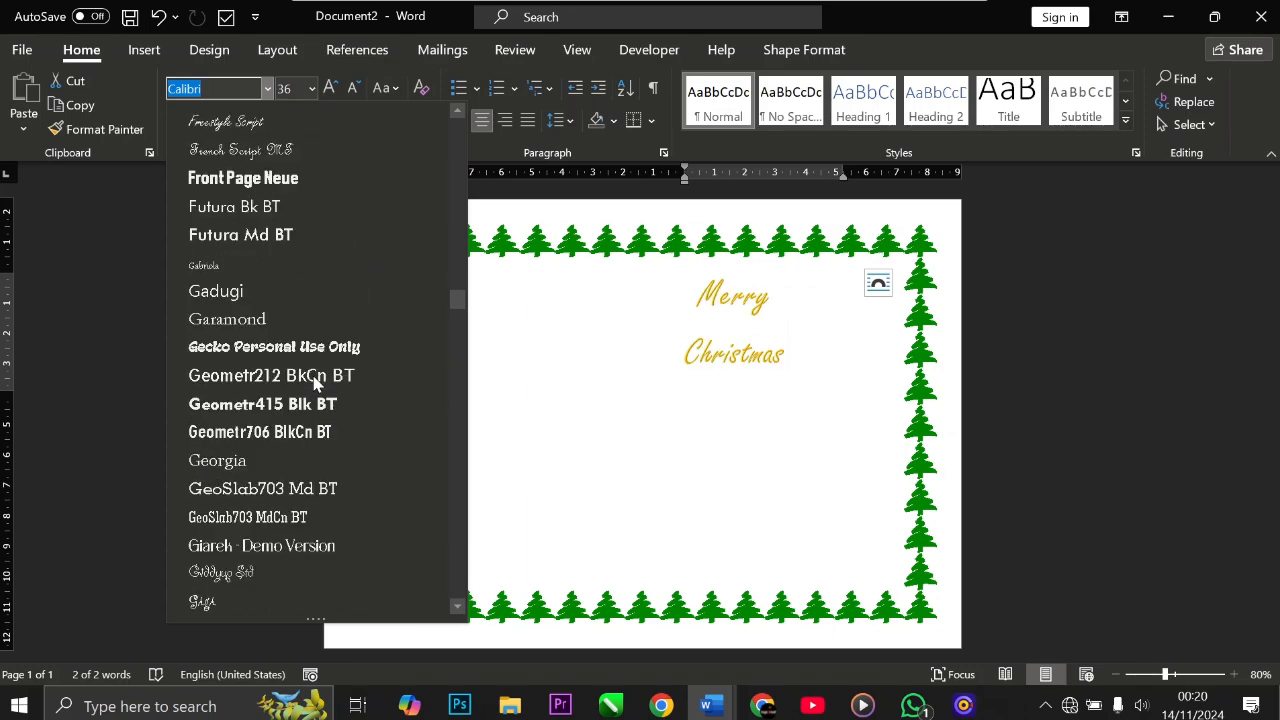
scroll(314, 383, down, 7)
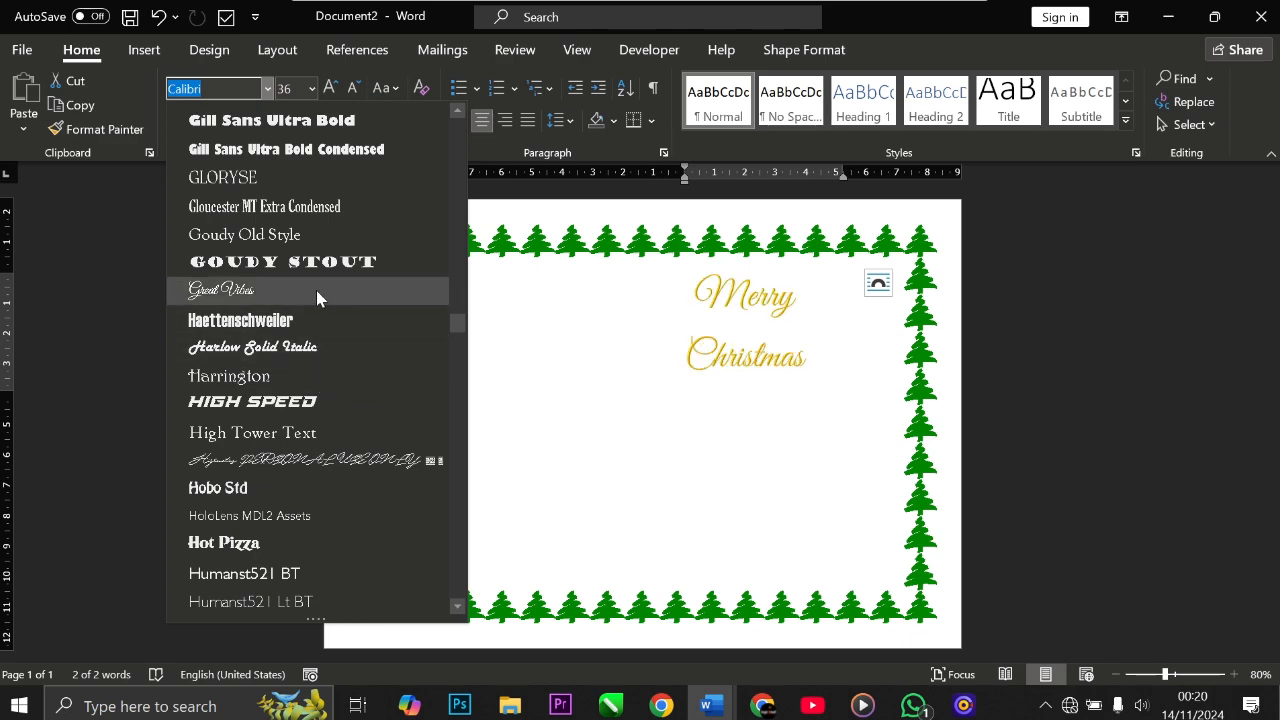
scroll(317, 290, down, 4)
scroll(322, 318, down, 4)
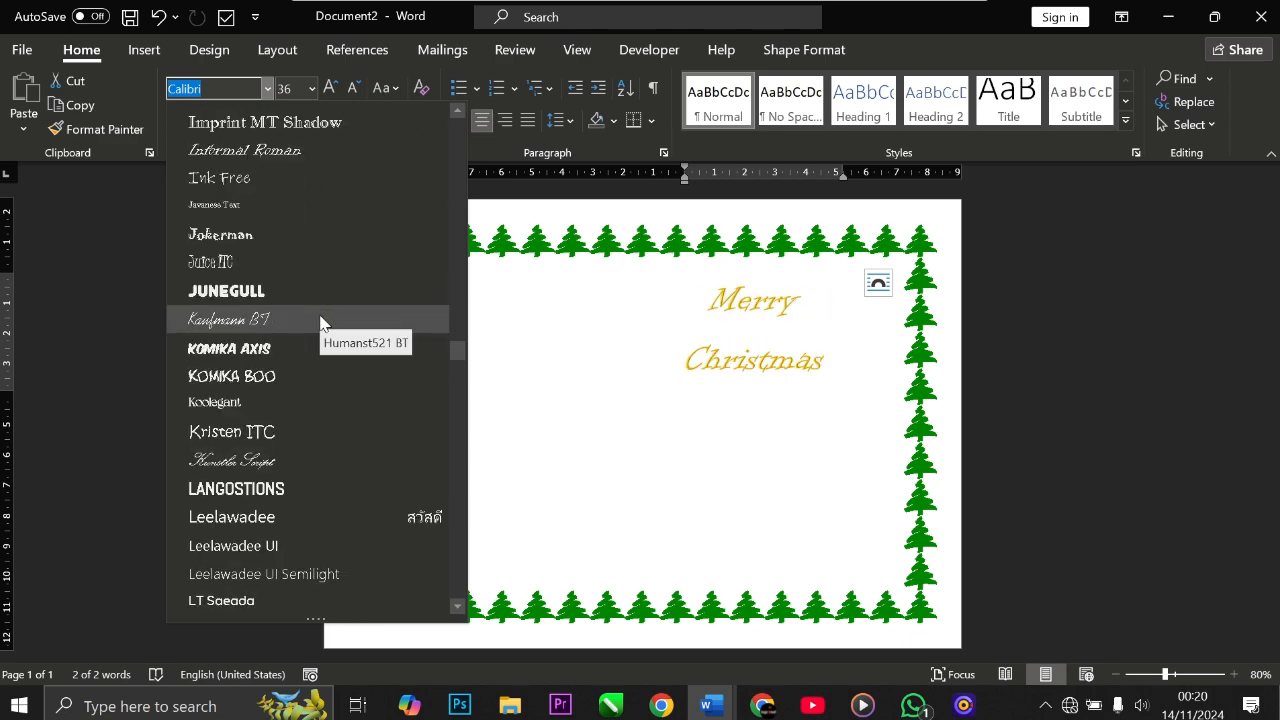
scroll(322, 318, down, 3)
scroll(322, 328, down, 4)
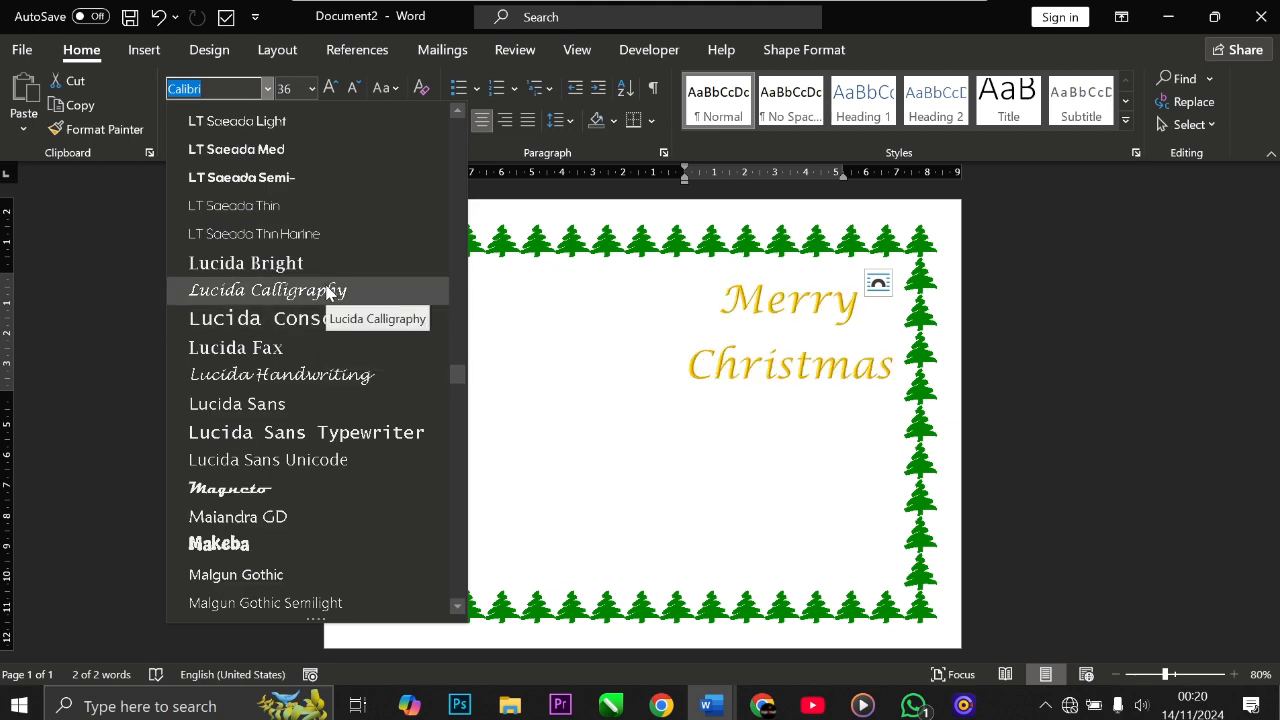
click(338, 375)
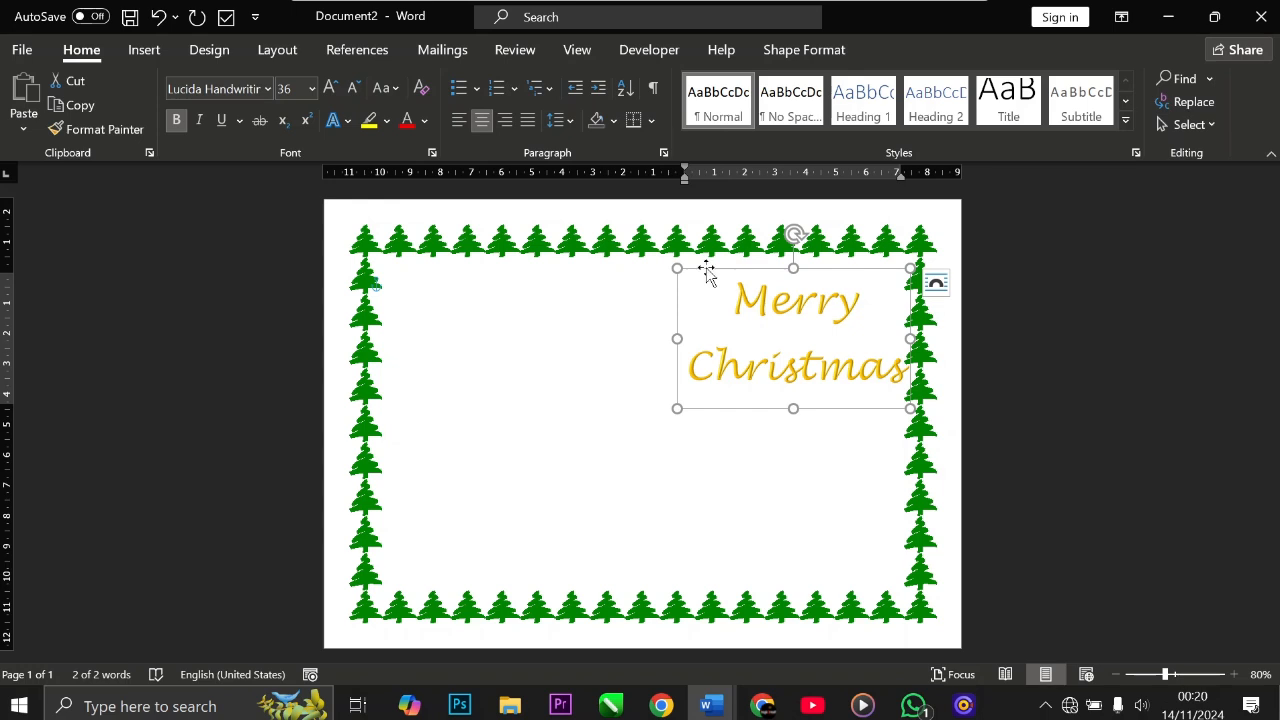
Step: Shift the WordArt box slightly left so it sits clear of the right-hand border
drag(706, 268, 668, 262)
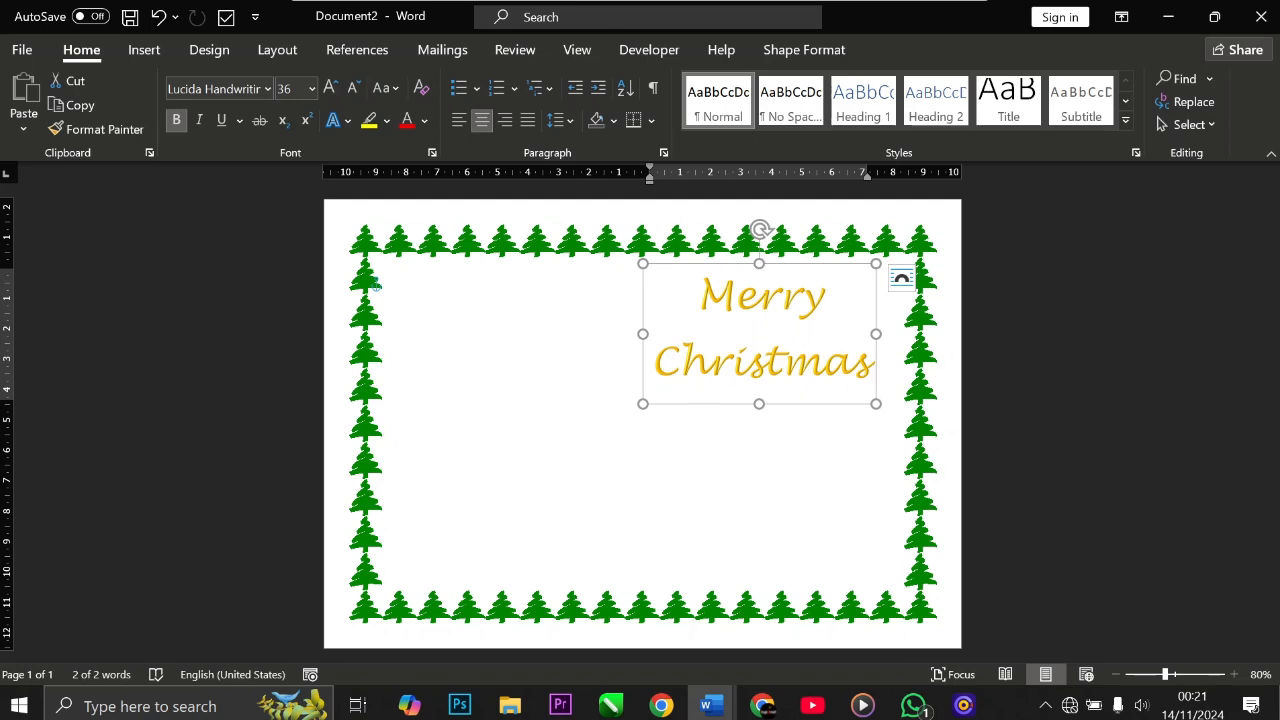
click(817, 54)
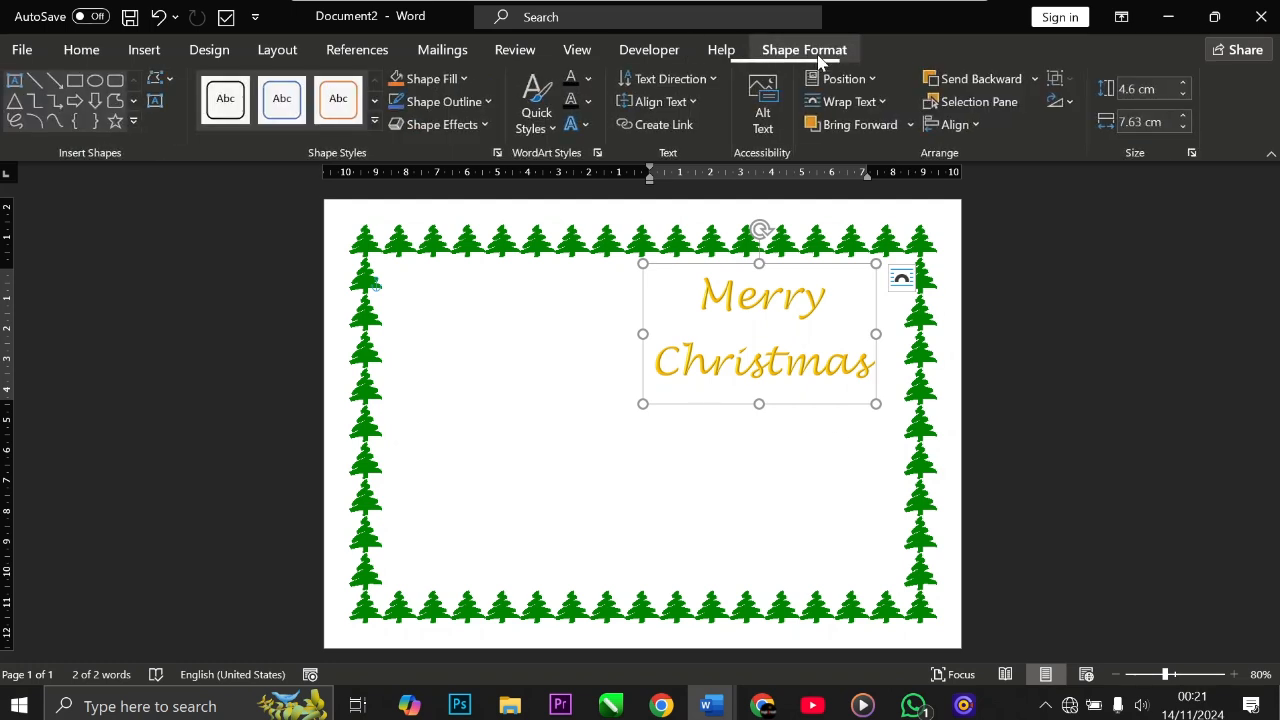
click(720, 457)
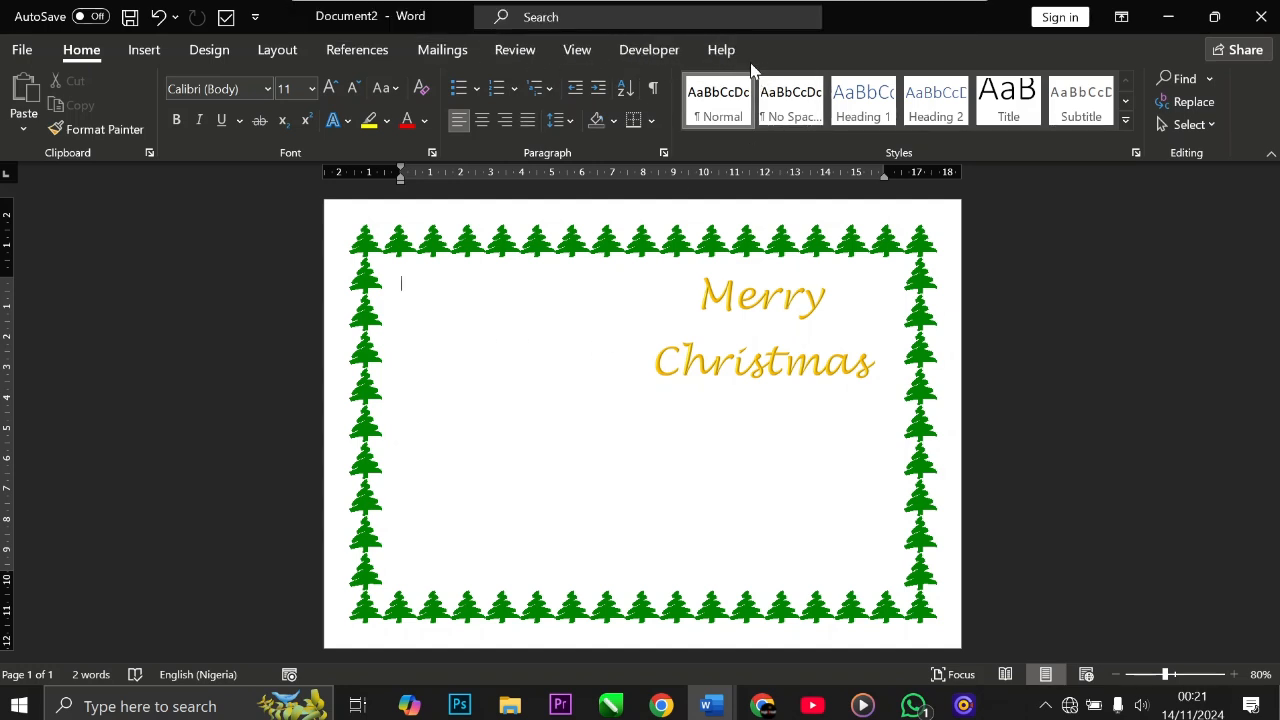
Step: Change the Merry Christmas WordArt's text fill colour to red
click(748, 361)
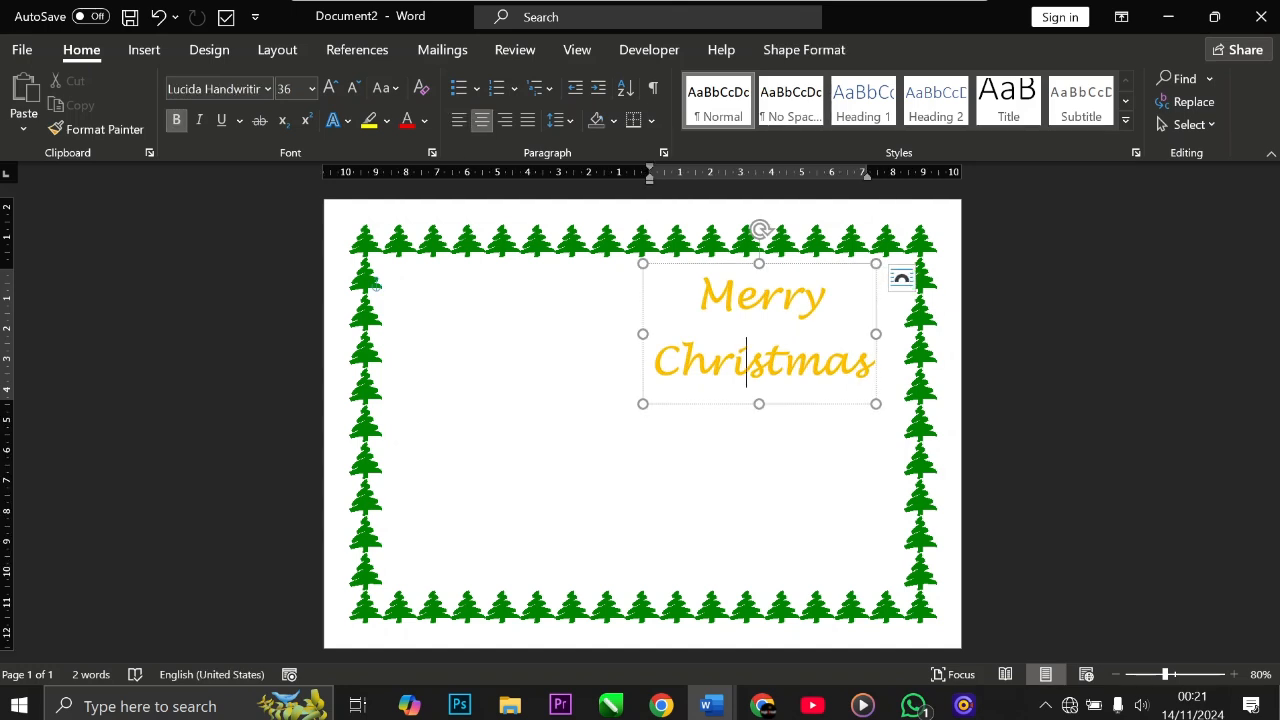
key(ctrl+a)
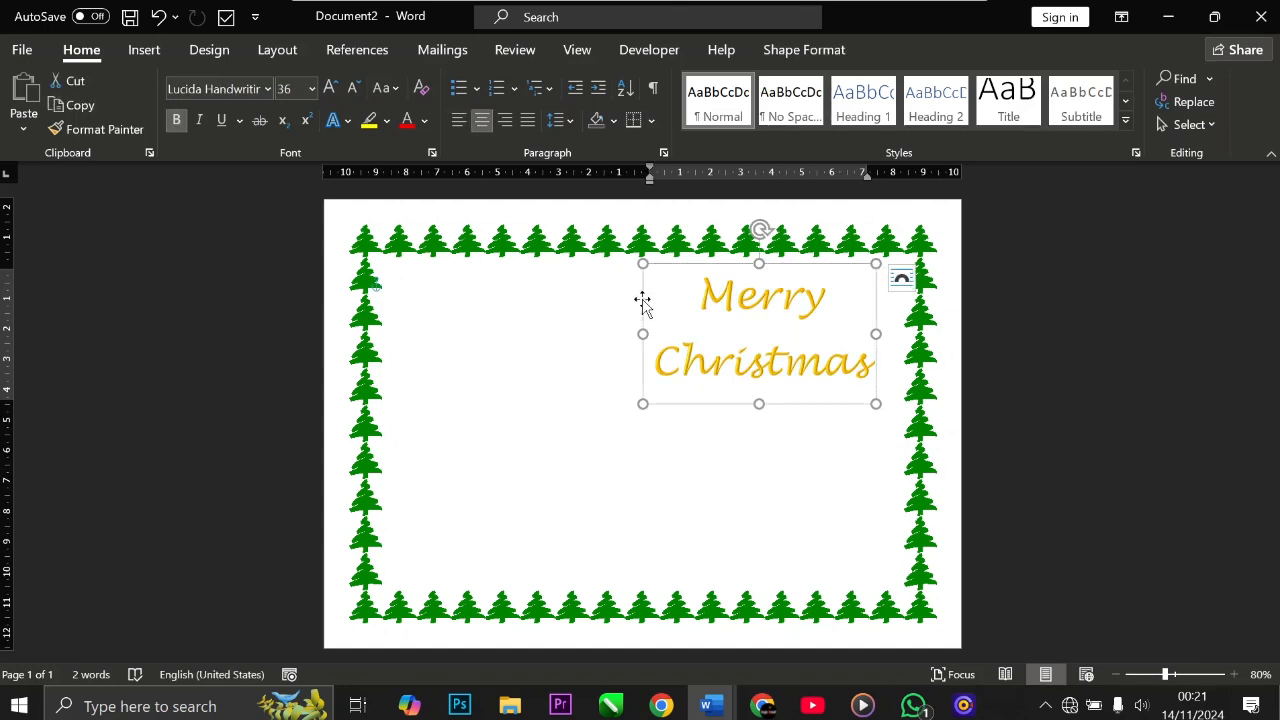
click(806, 56)
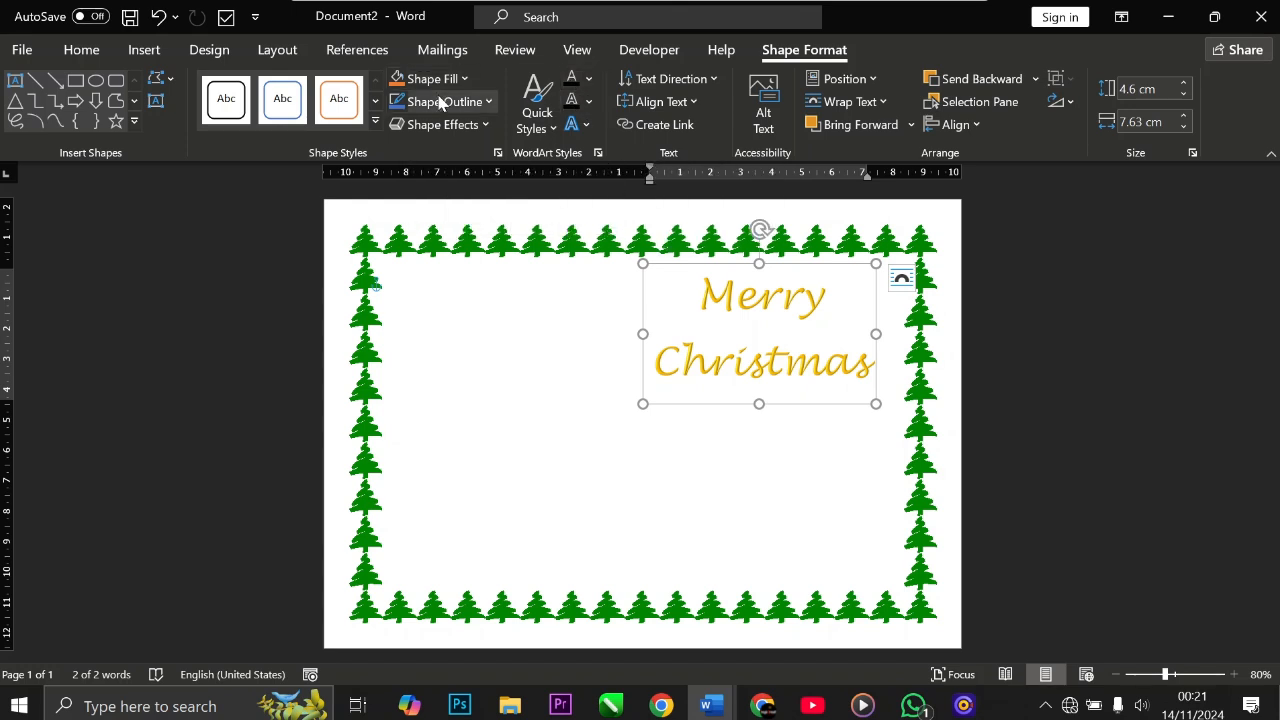
click(589, 80)
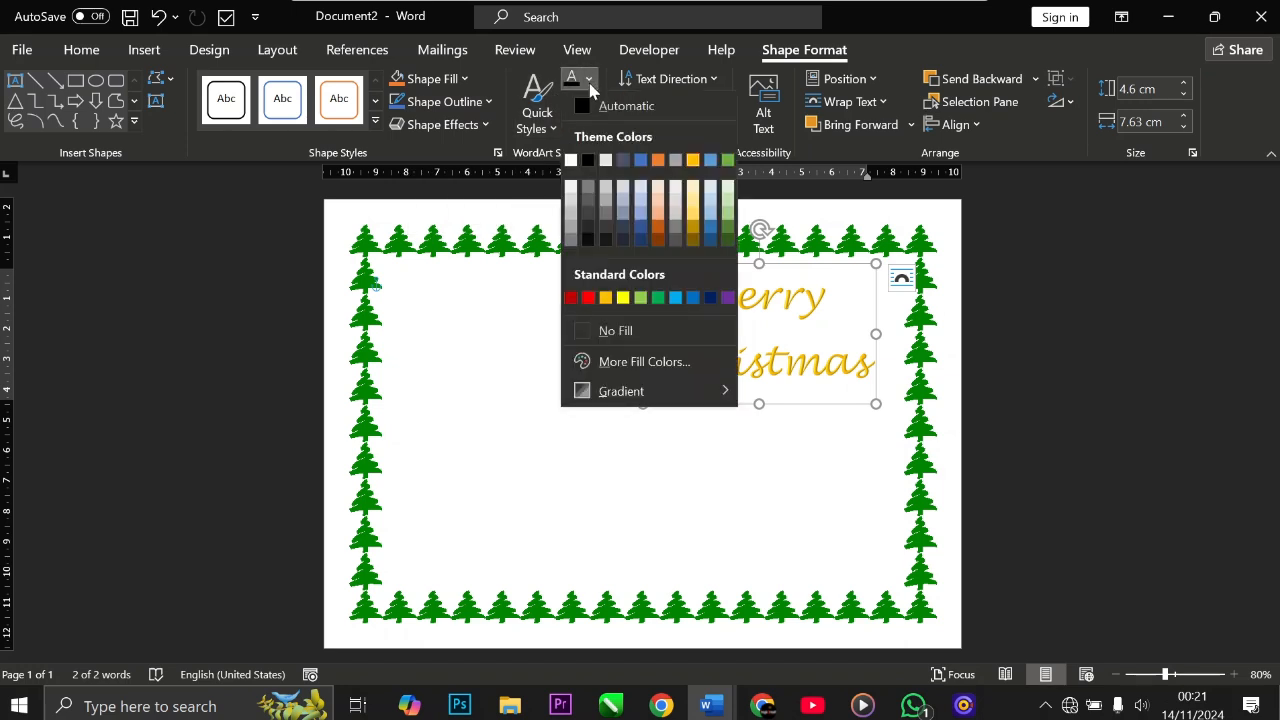
click(588, 298)
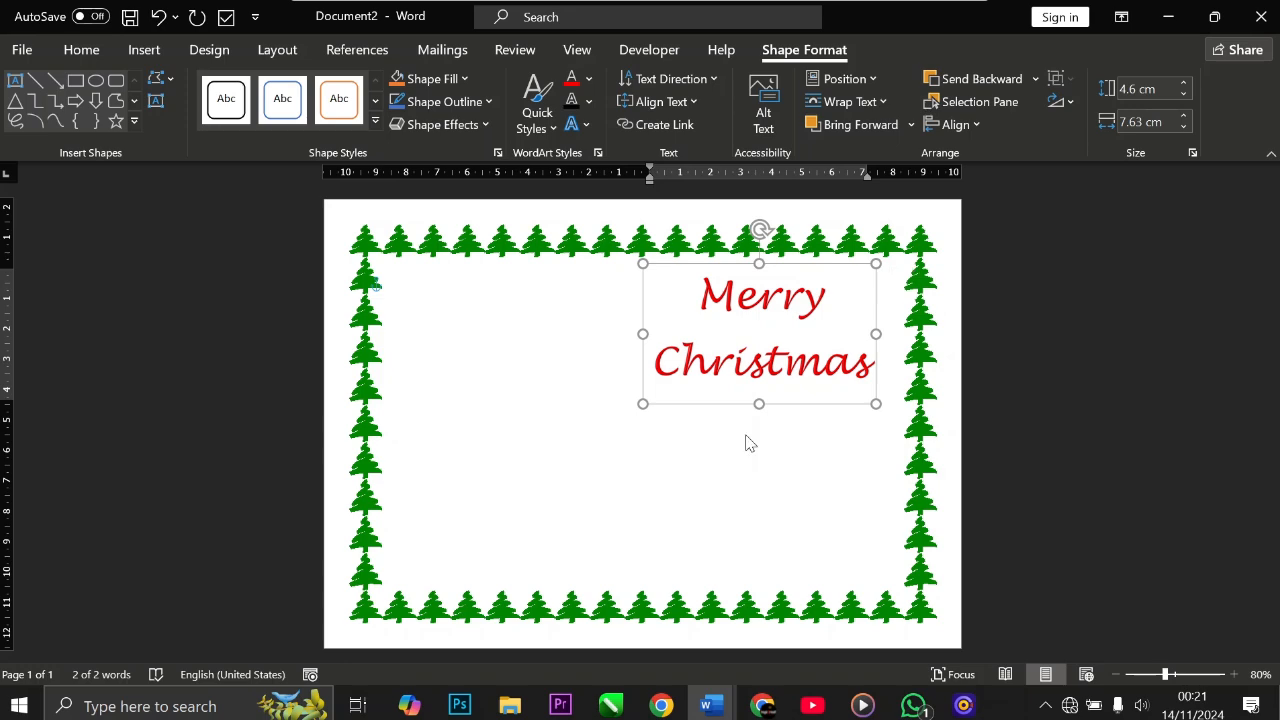
click(748, 440)
click(729, 364)
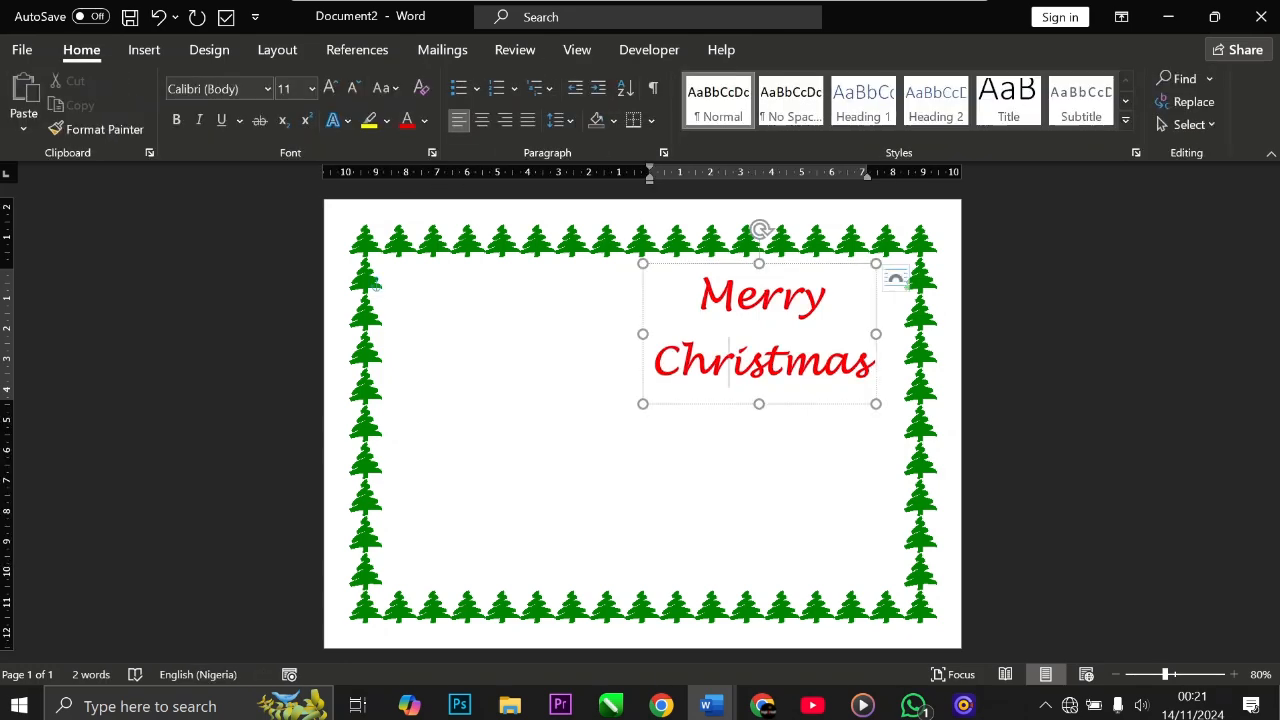
click(708, 420)
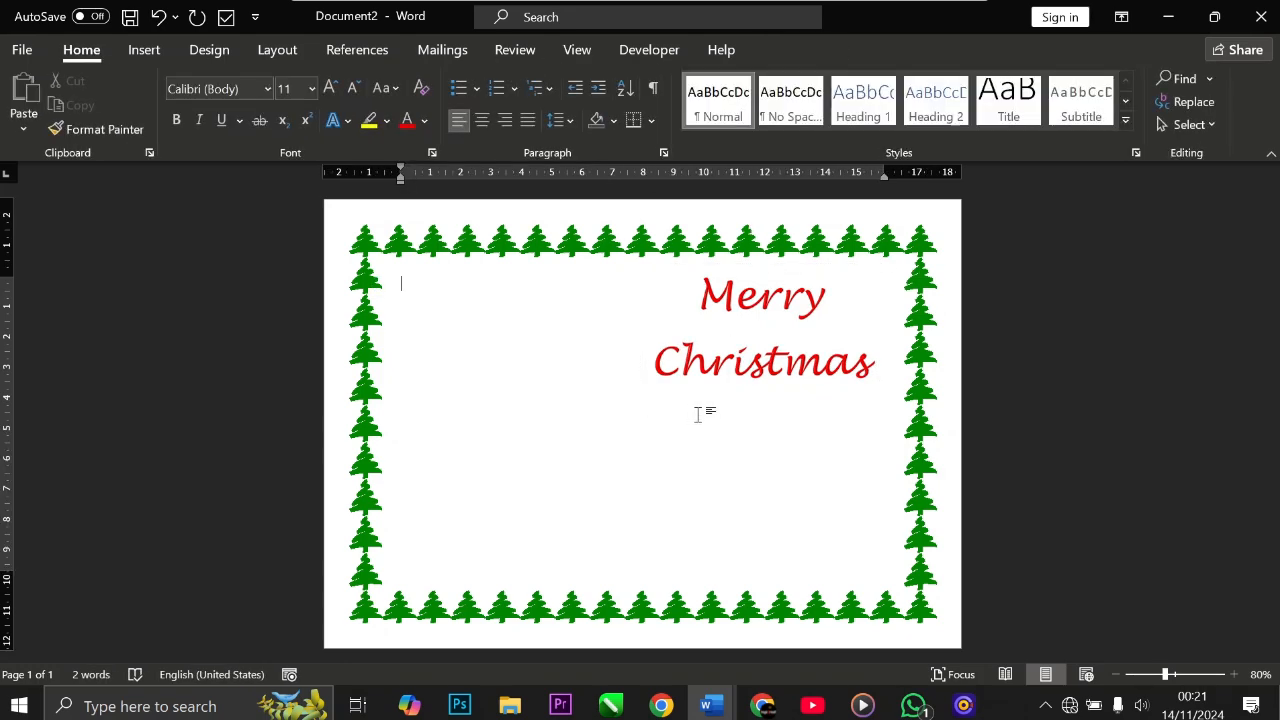
Step: Insert a gold soft-bevel WordArt and replace its placeholder with the recipient's name
click(145, 50)
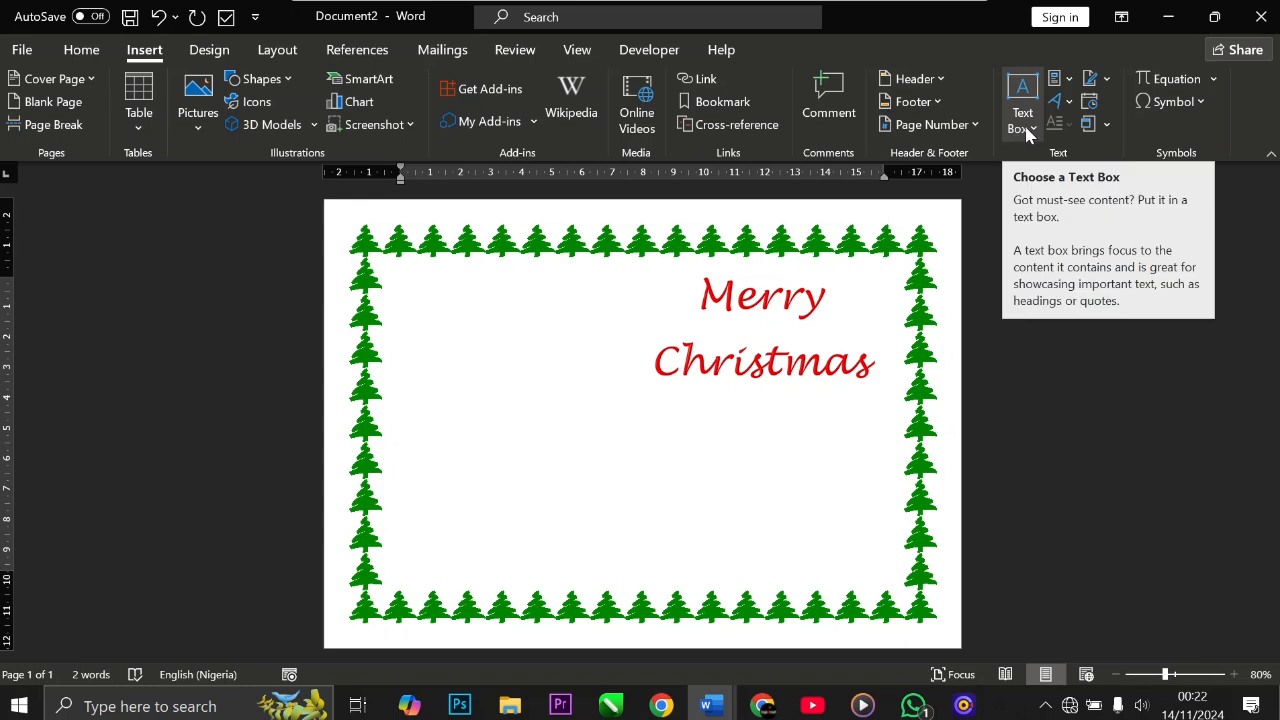
click(1055, 101)
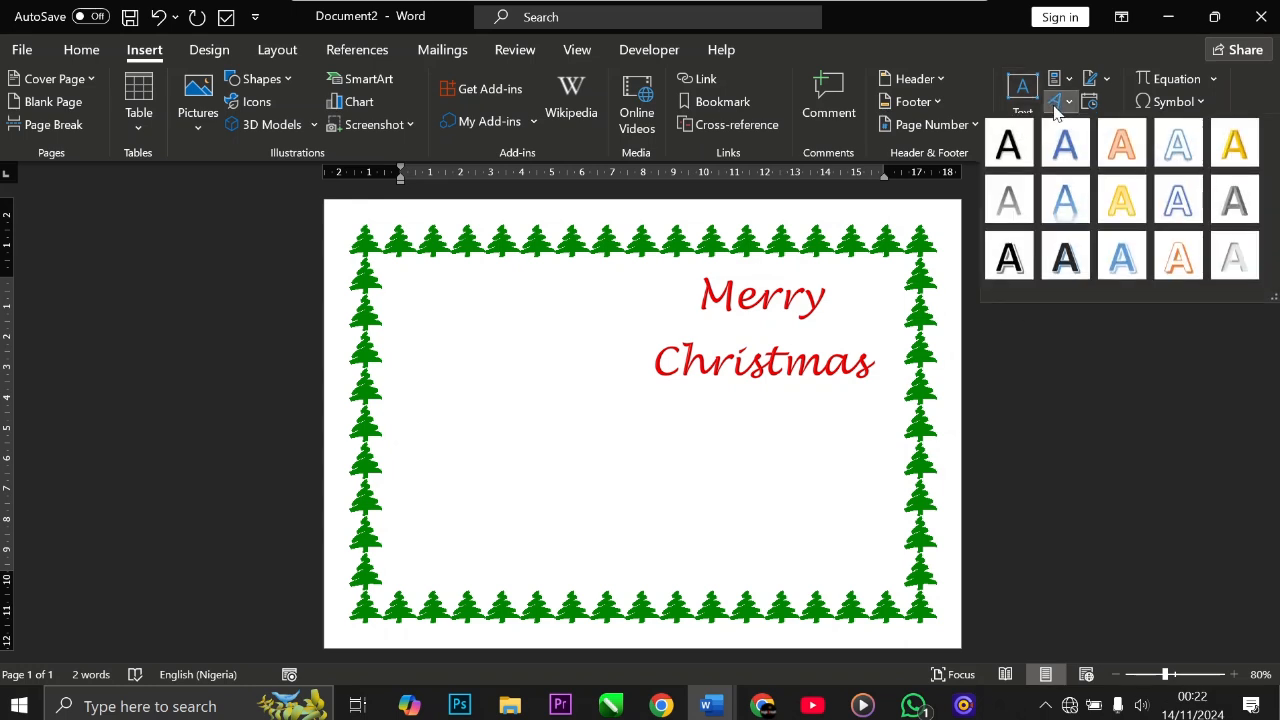
click(1236, 150)
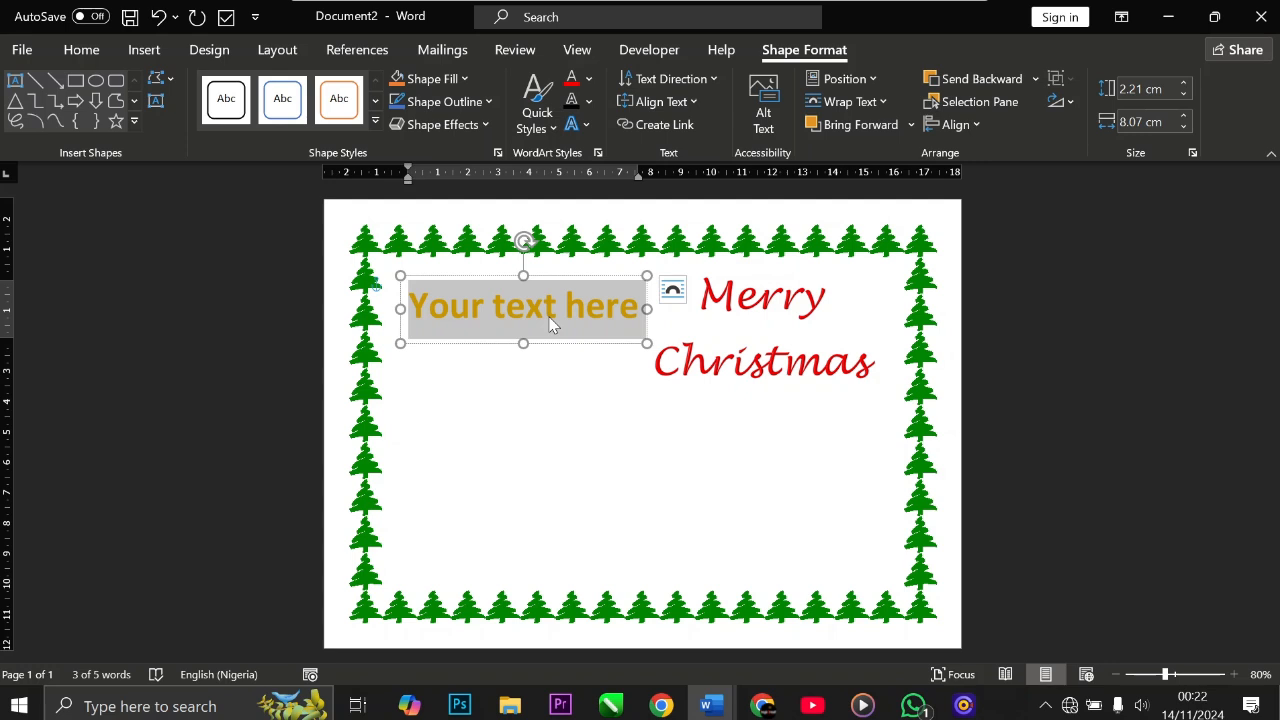
text(M)
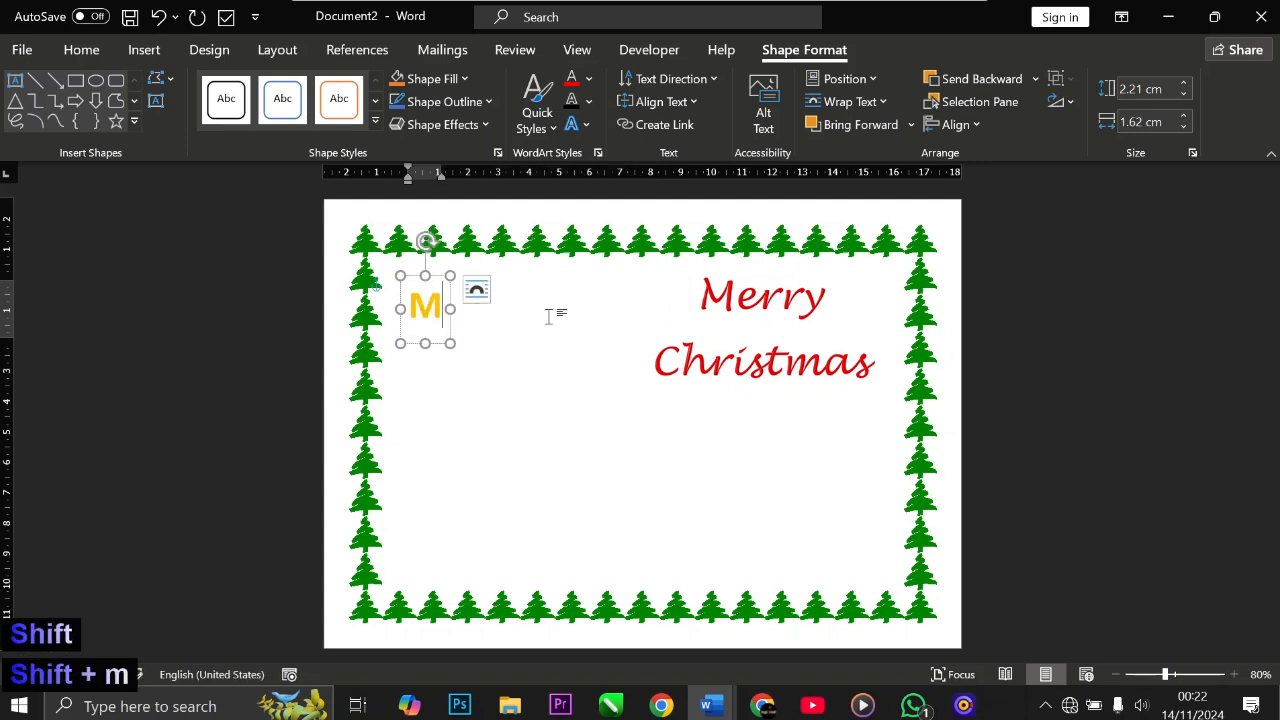
text(s J)
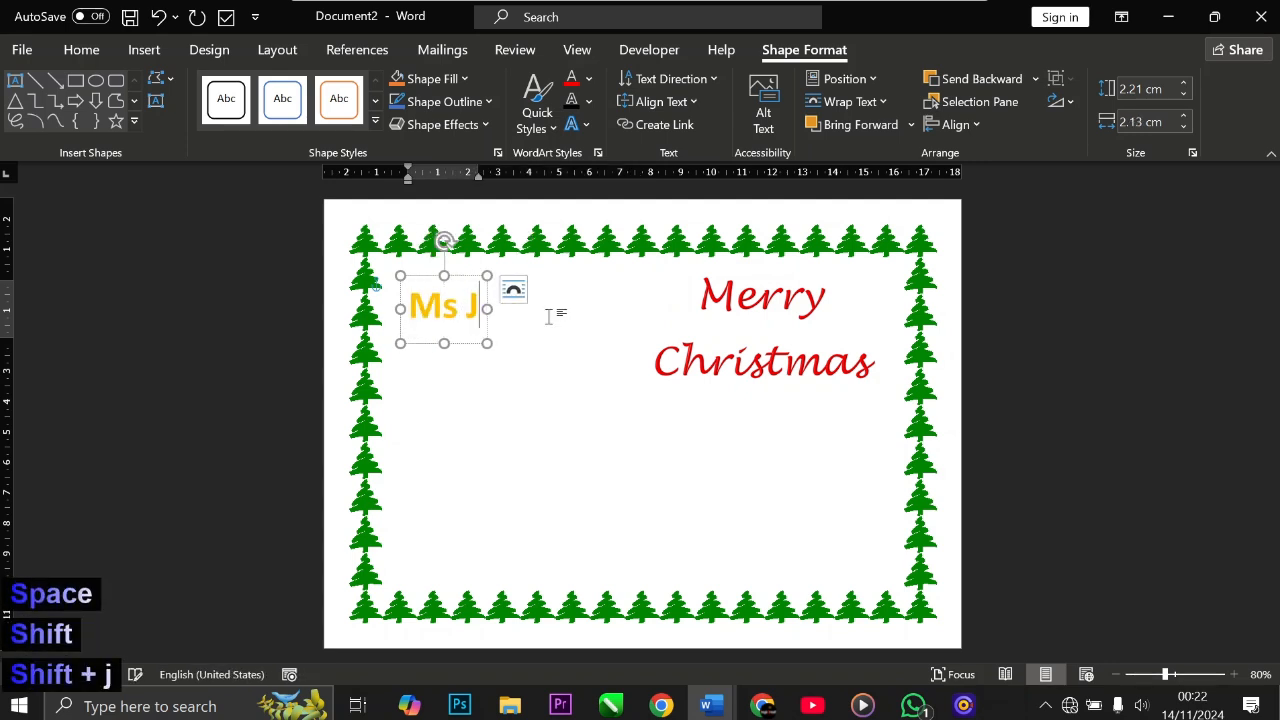
text(enyy)
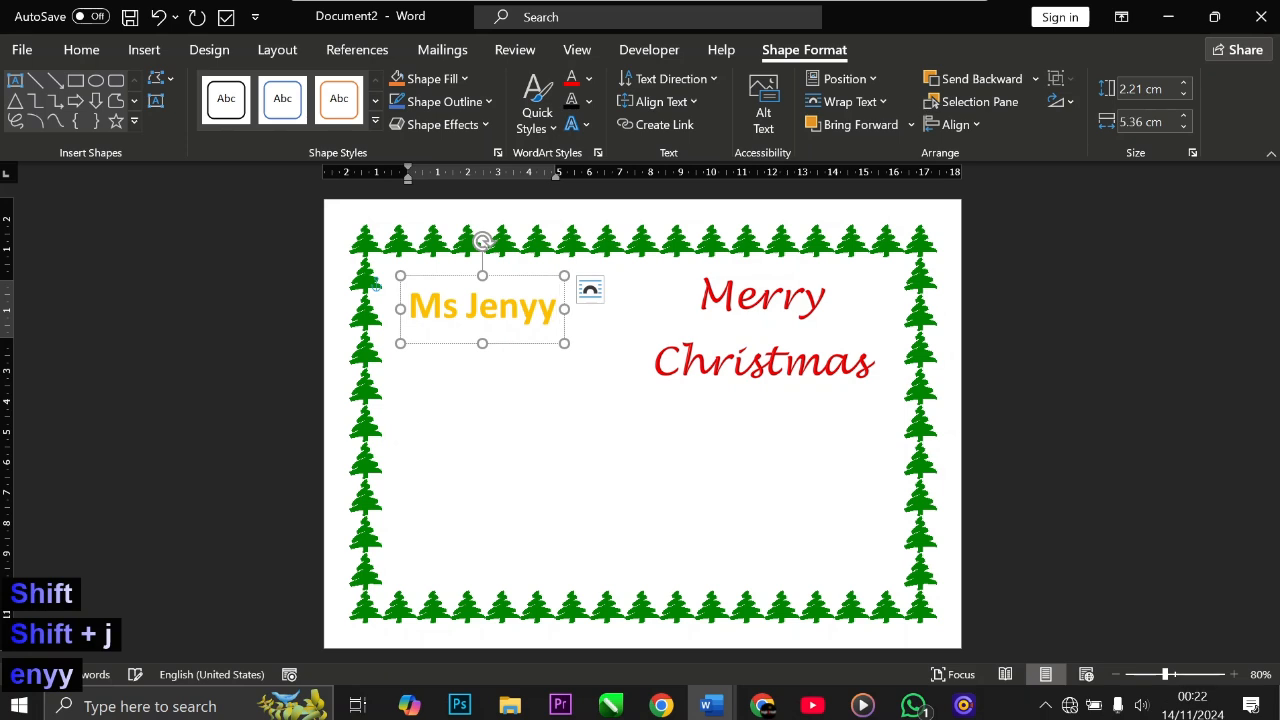
key(BackSpace)
key(BackSpace)
text(ny)
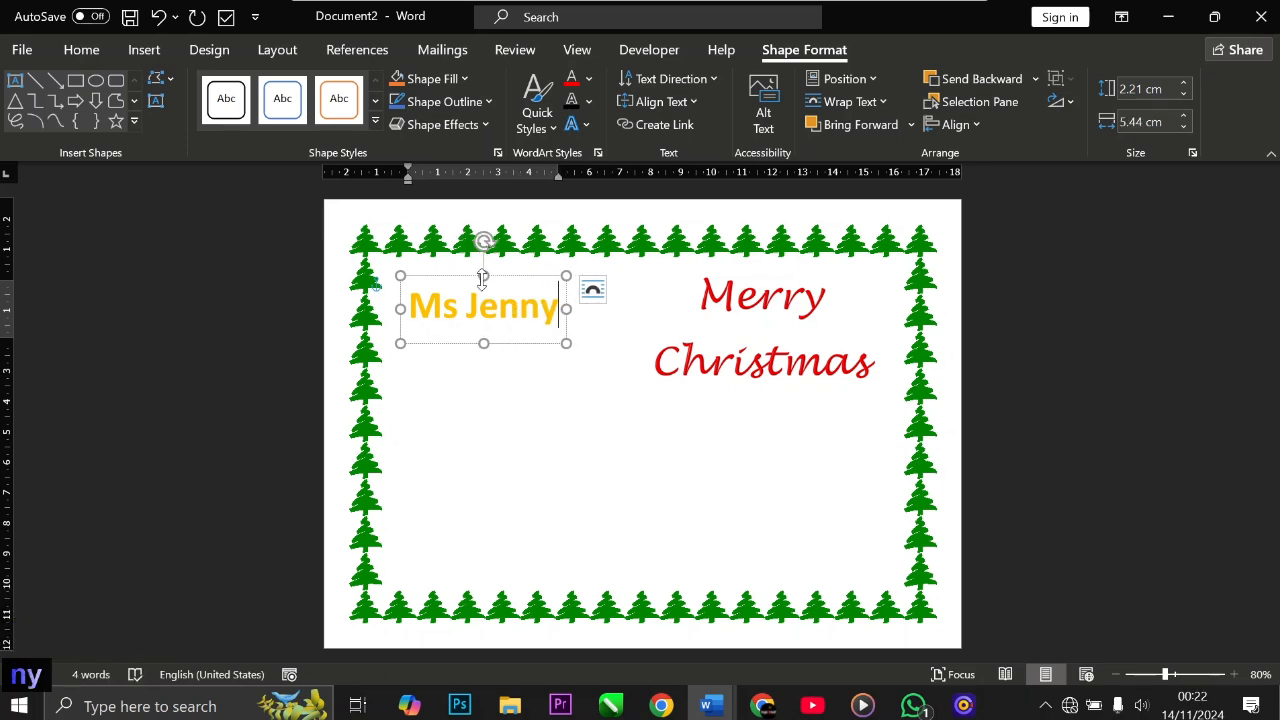
Step: Move the name WordArt below the Merry Christmas greeting
click(506, 279)
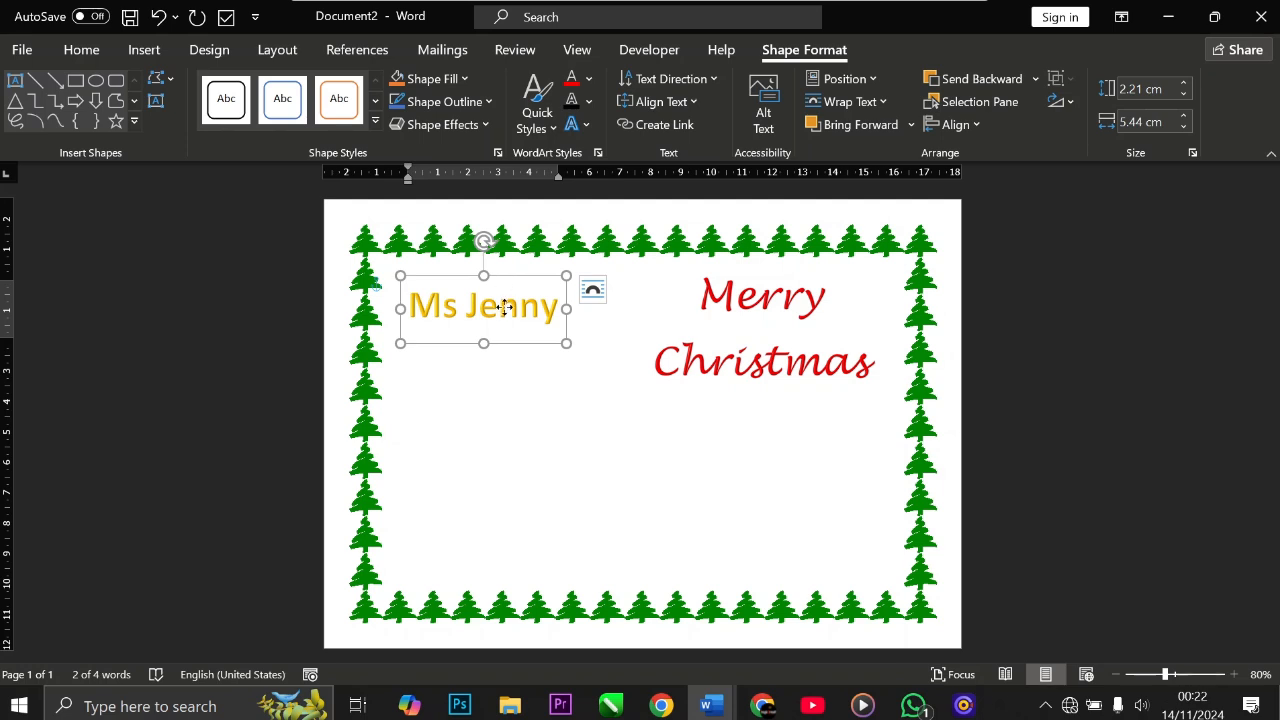
drag(500, 280, 798, 399)
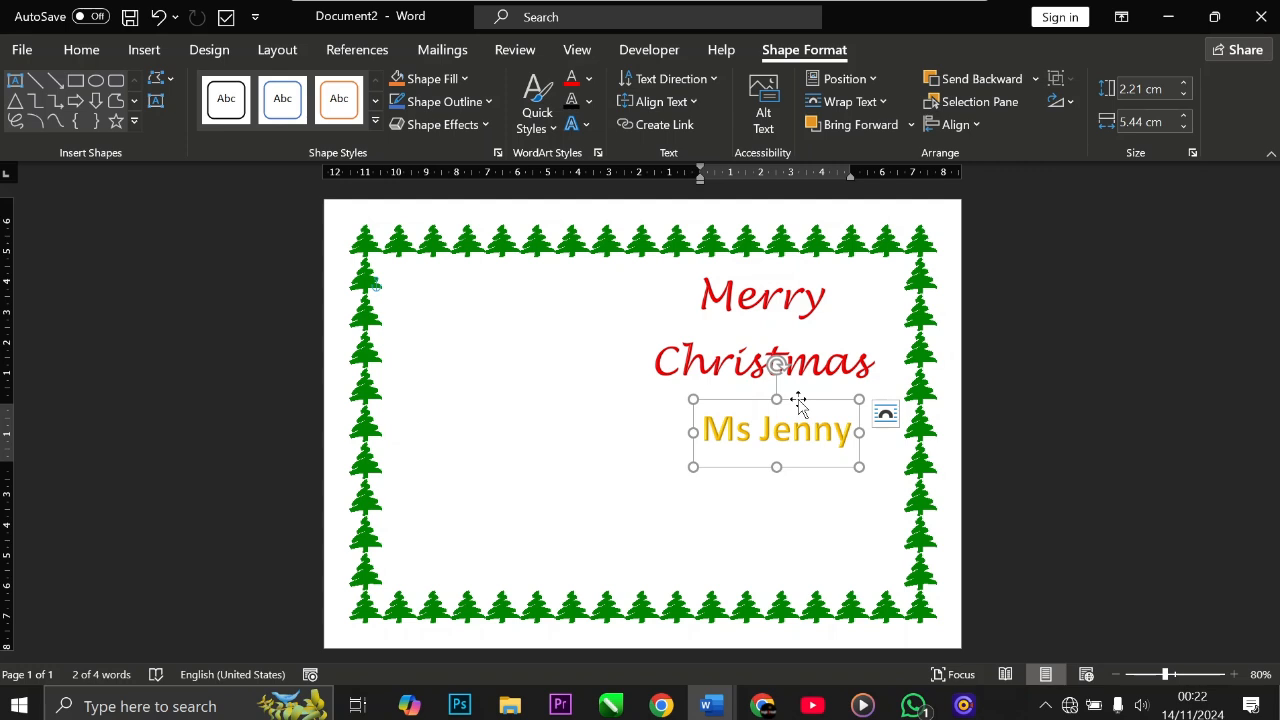
drag(798, 400, 788, 399)
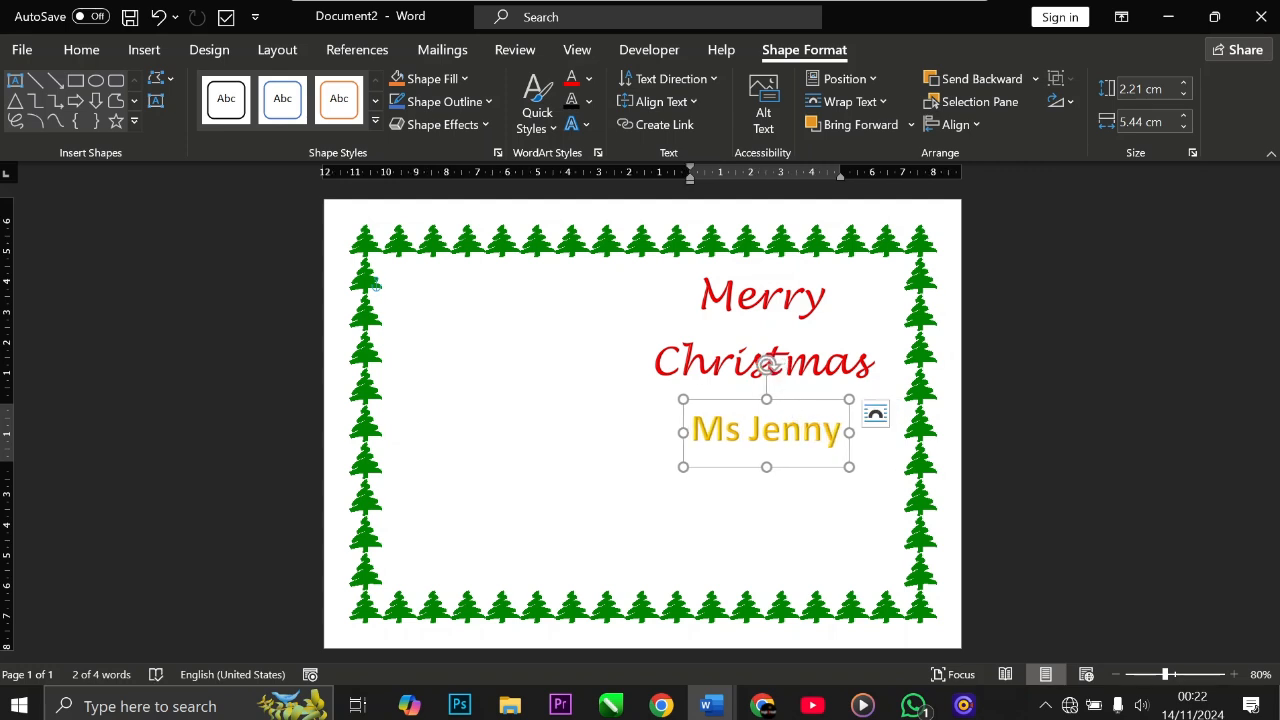
Step: Add a full stop after the title in the name WordArt and nudge the box slightly down
click(741, 429)
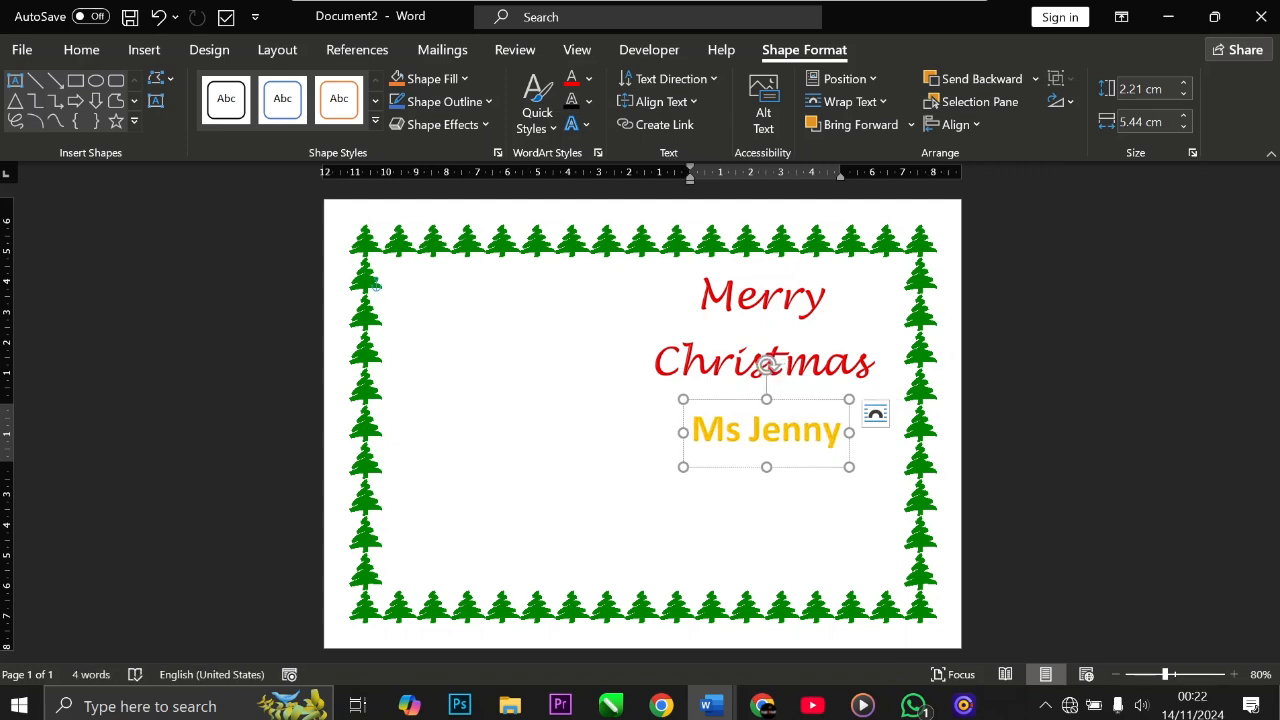
text(.)
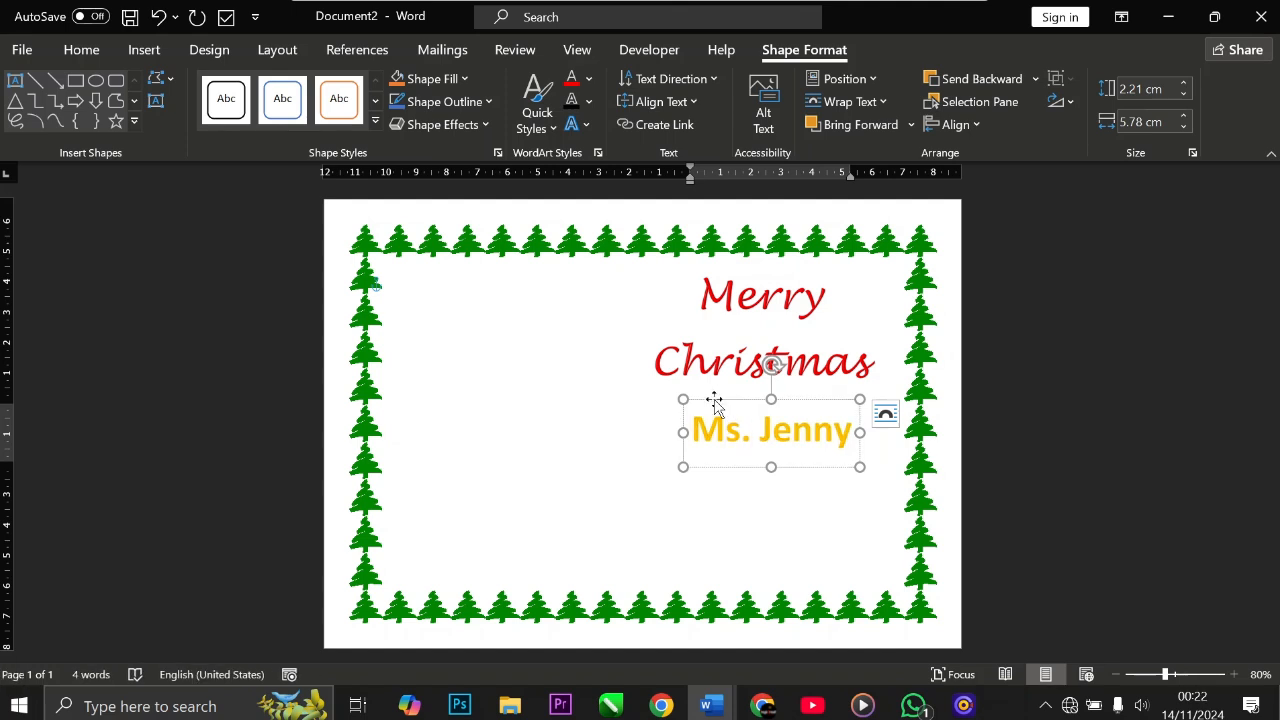
drag(713, 399, 713, 403)
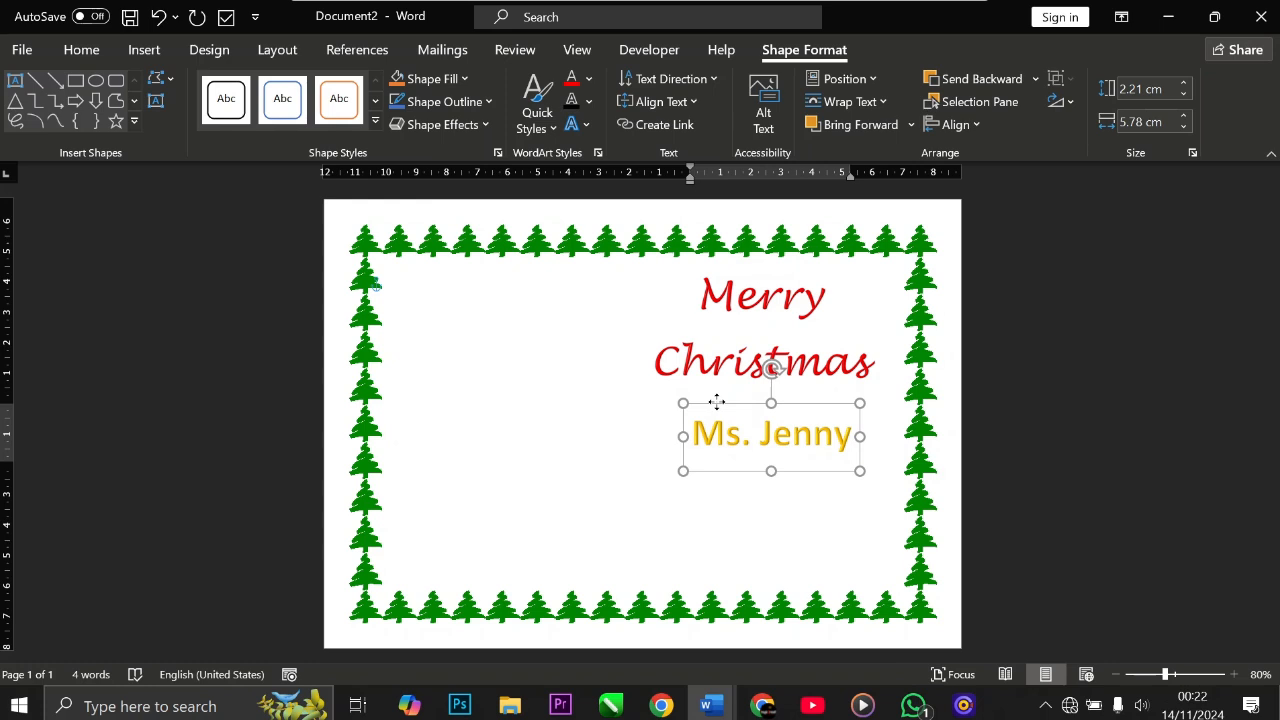
Step: Change the name WordArt's font to Times New Roman and shift the box slightly left
click(82, 50)
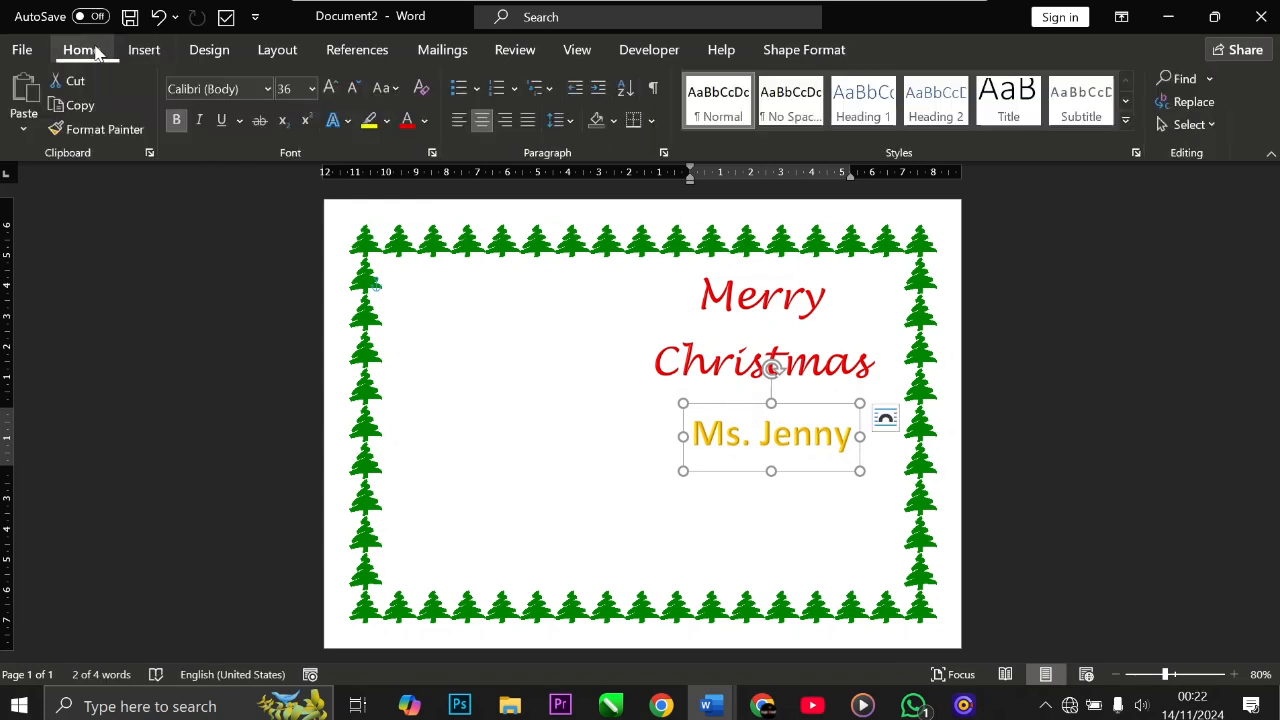
click(267, 88)
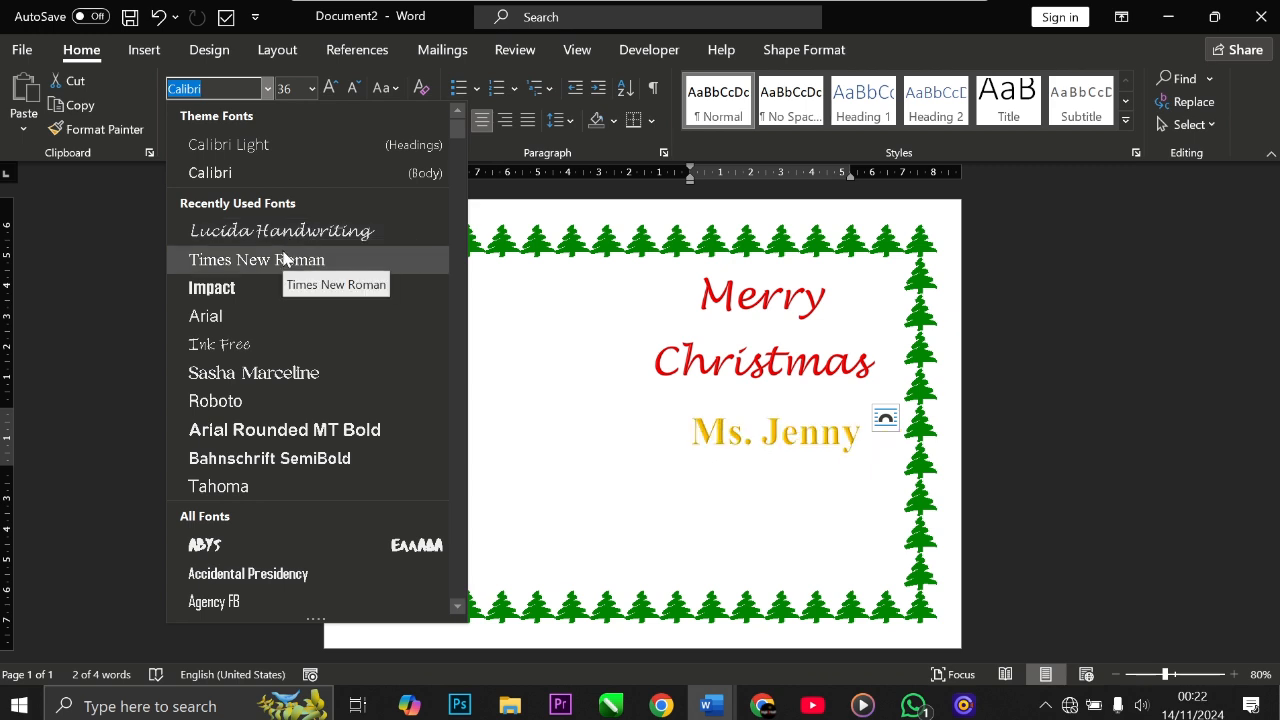
click(284, 259)
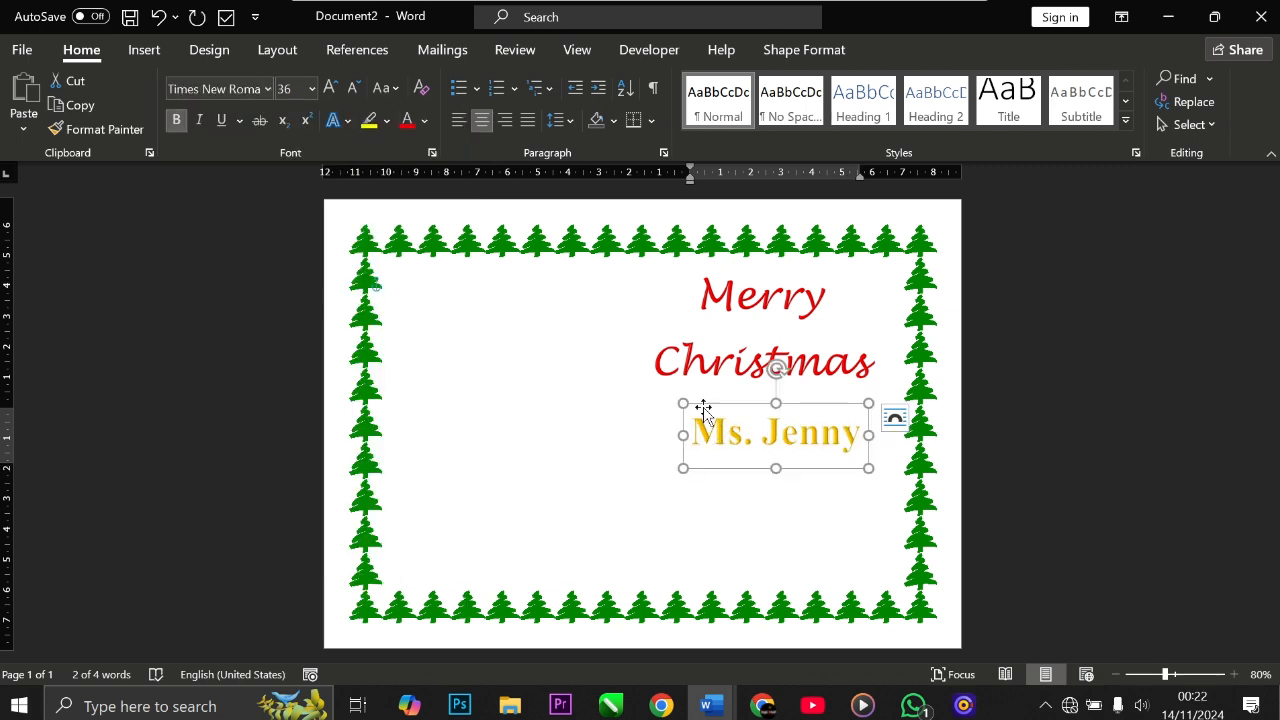
drag(702, 407, 688, 403)
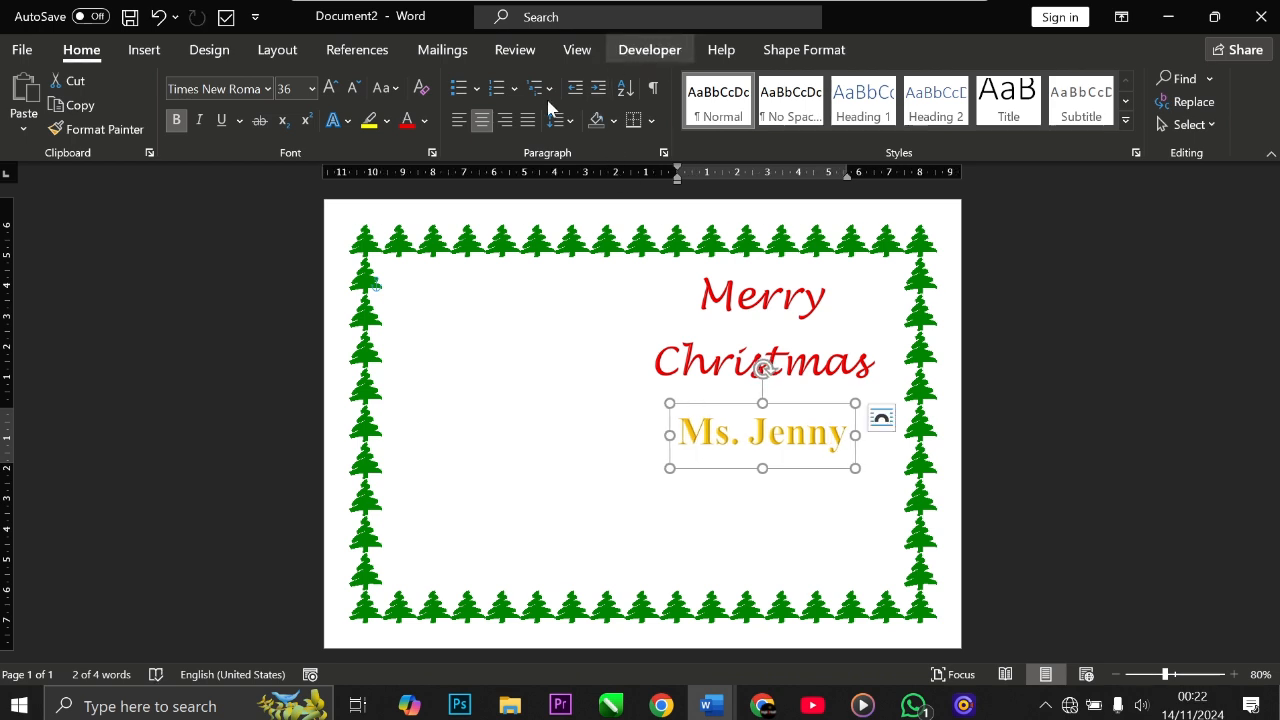
Step: Set the name WordArt's text fill to a dark green shade and nudge it slightly up
click(790, 49)
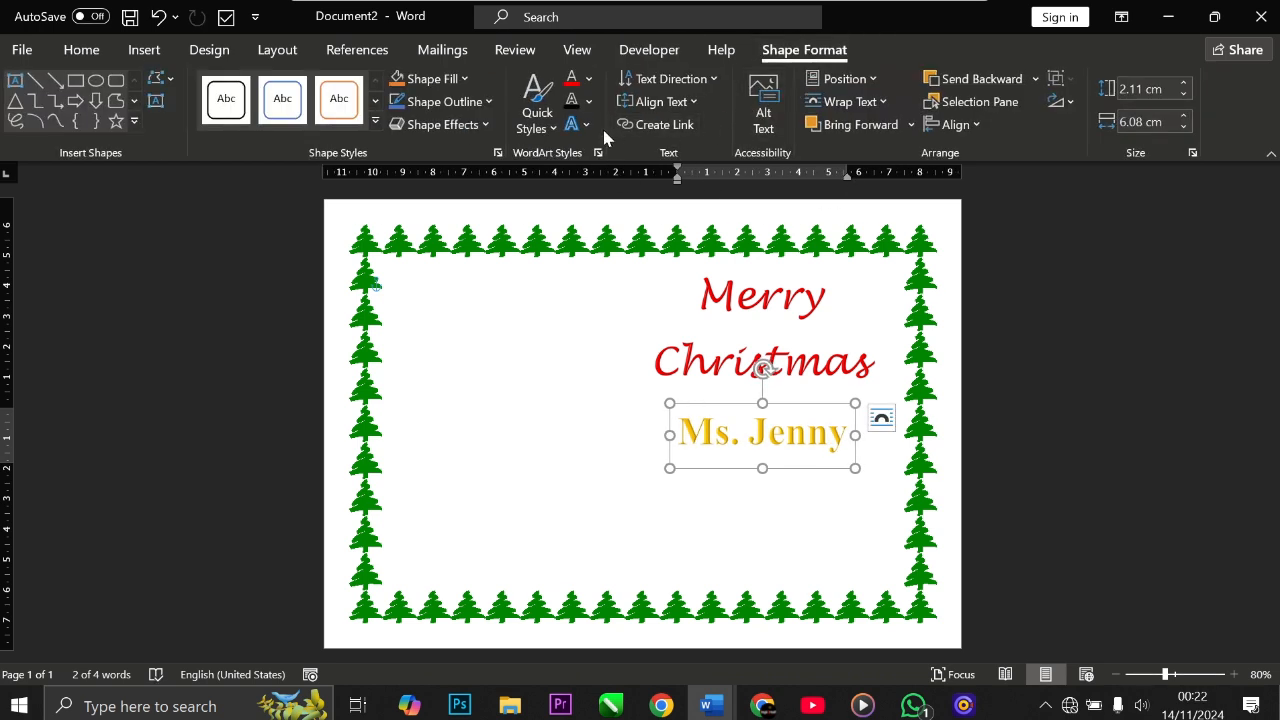
click(588, 80)
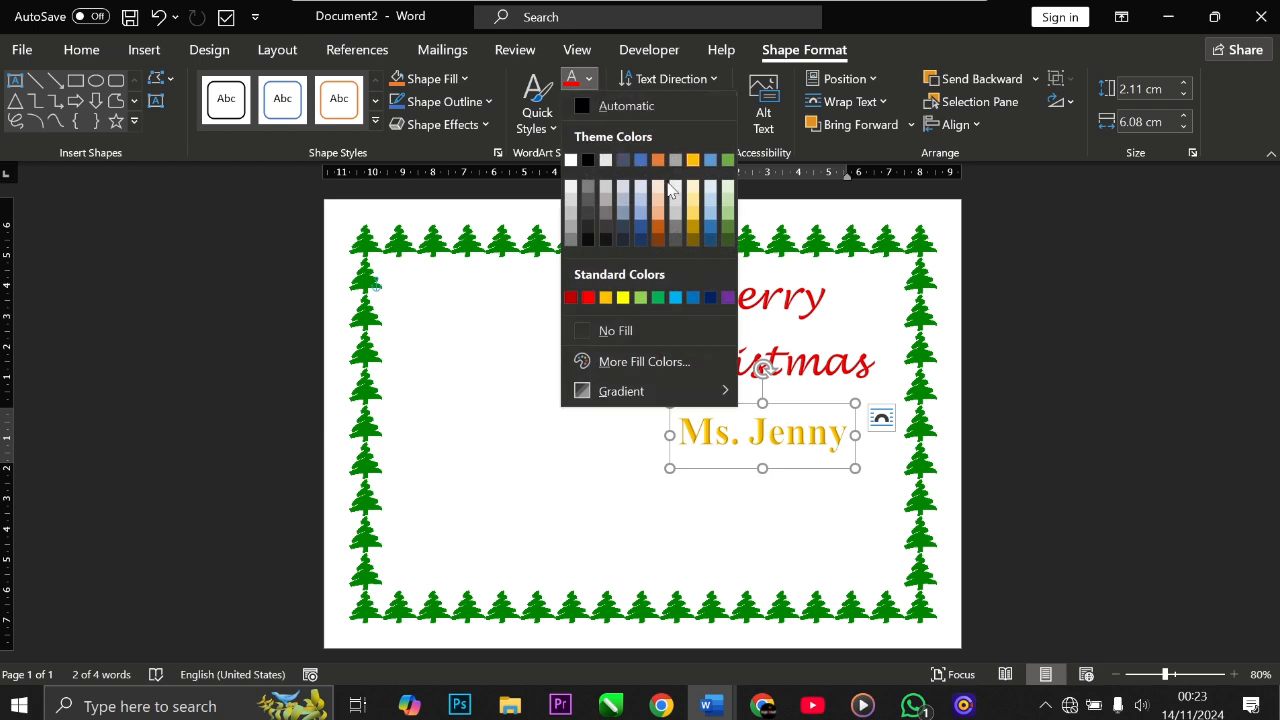
click(727, 228)
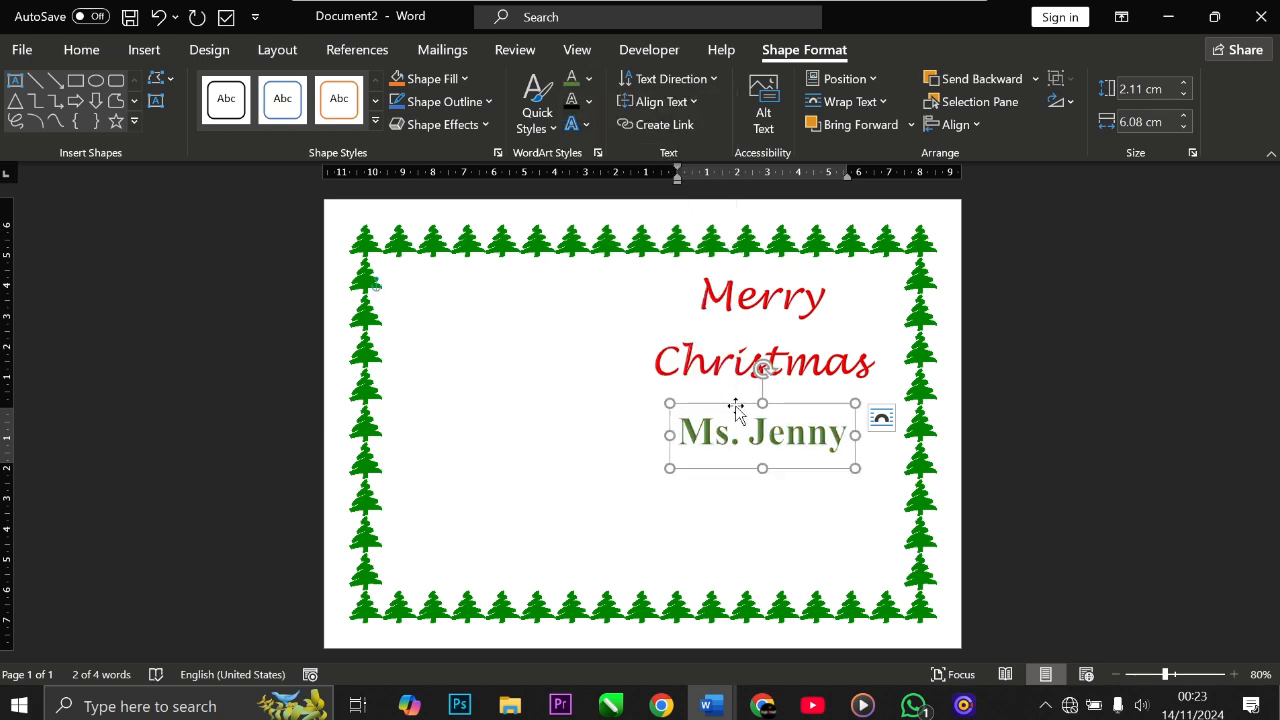
drag(737, 409, 742, 401)
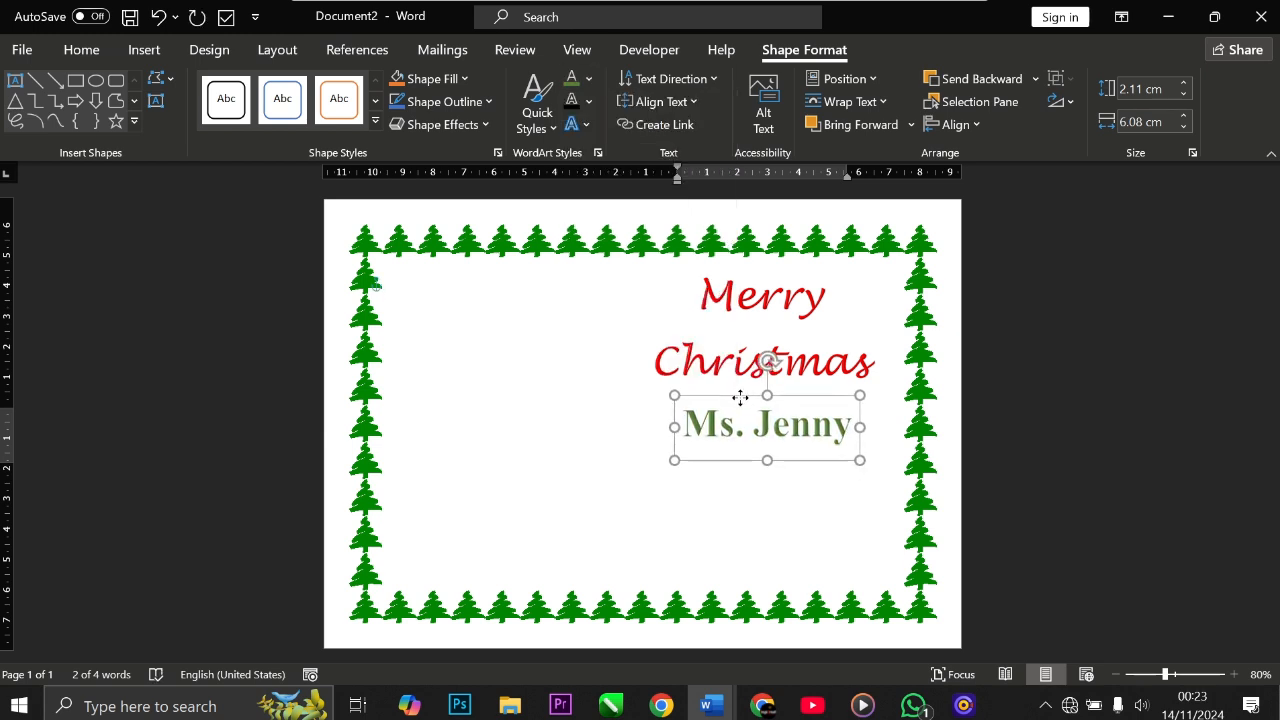
click(677, 508)
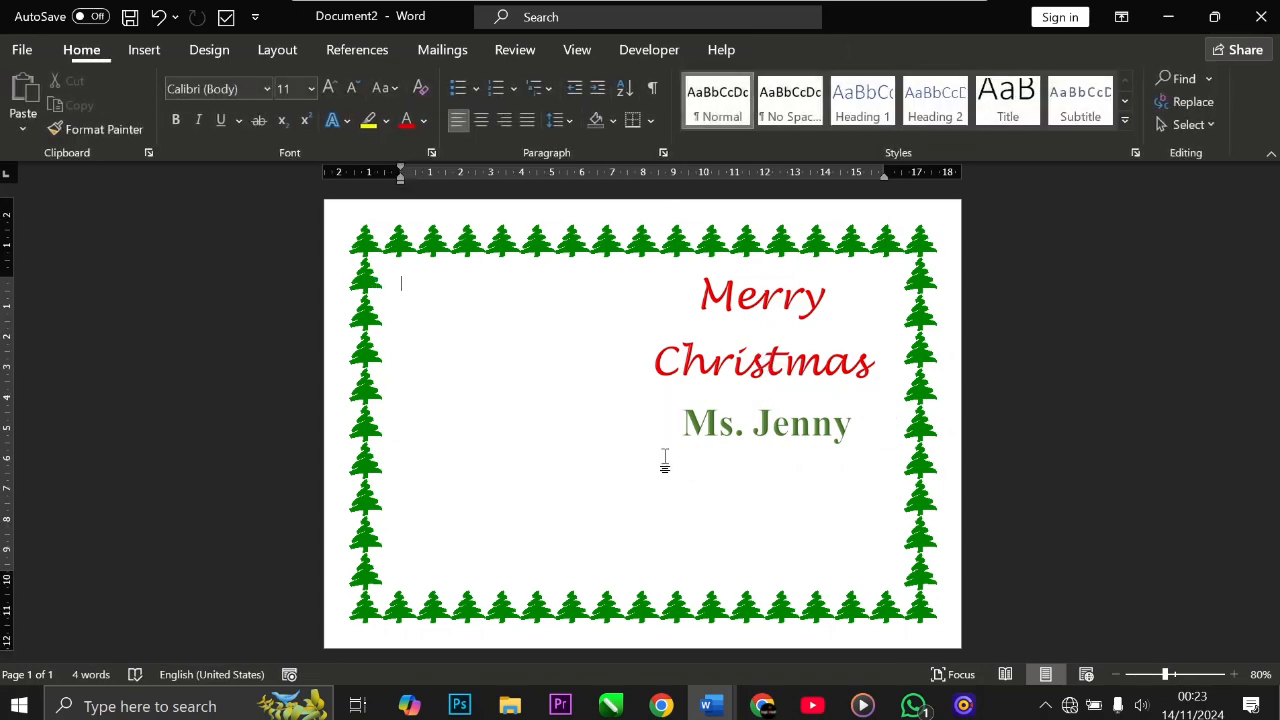
Step: Draw a text box about 9.4 cm wide and 3.9 cm high below the name inside the border
click(144, 50)
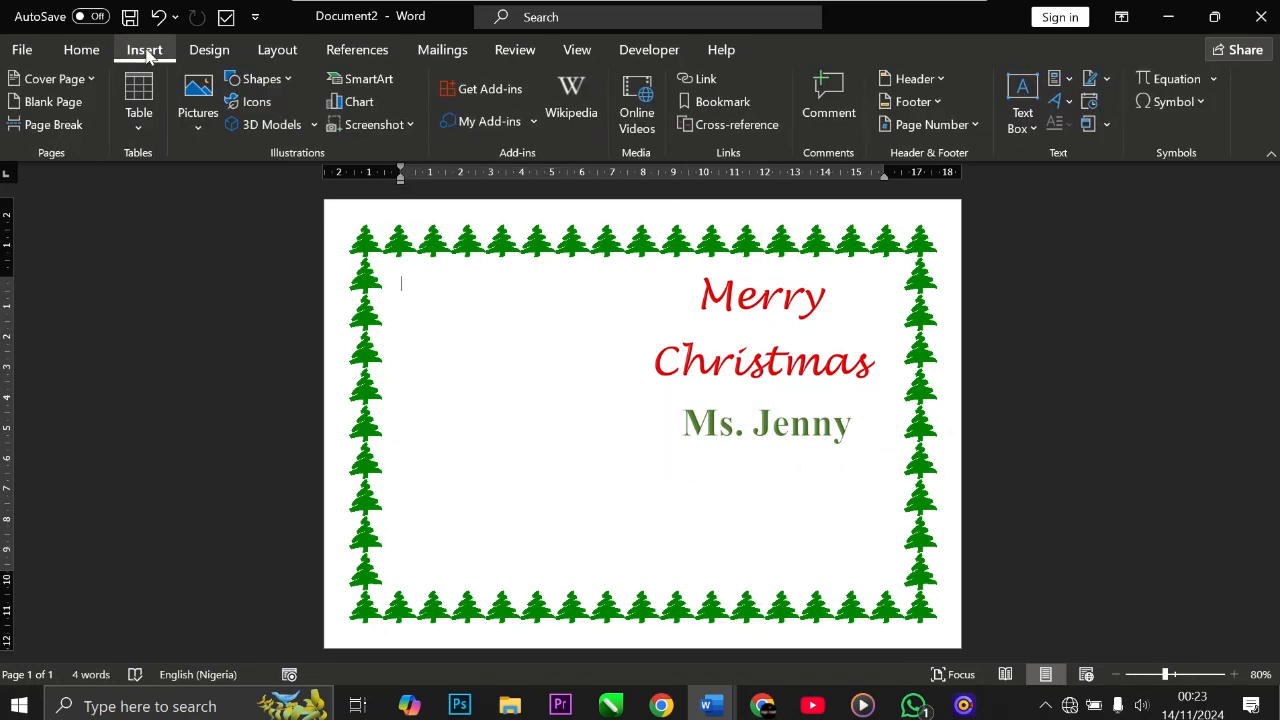
click(1016, 128)
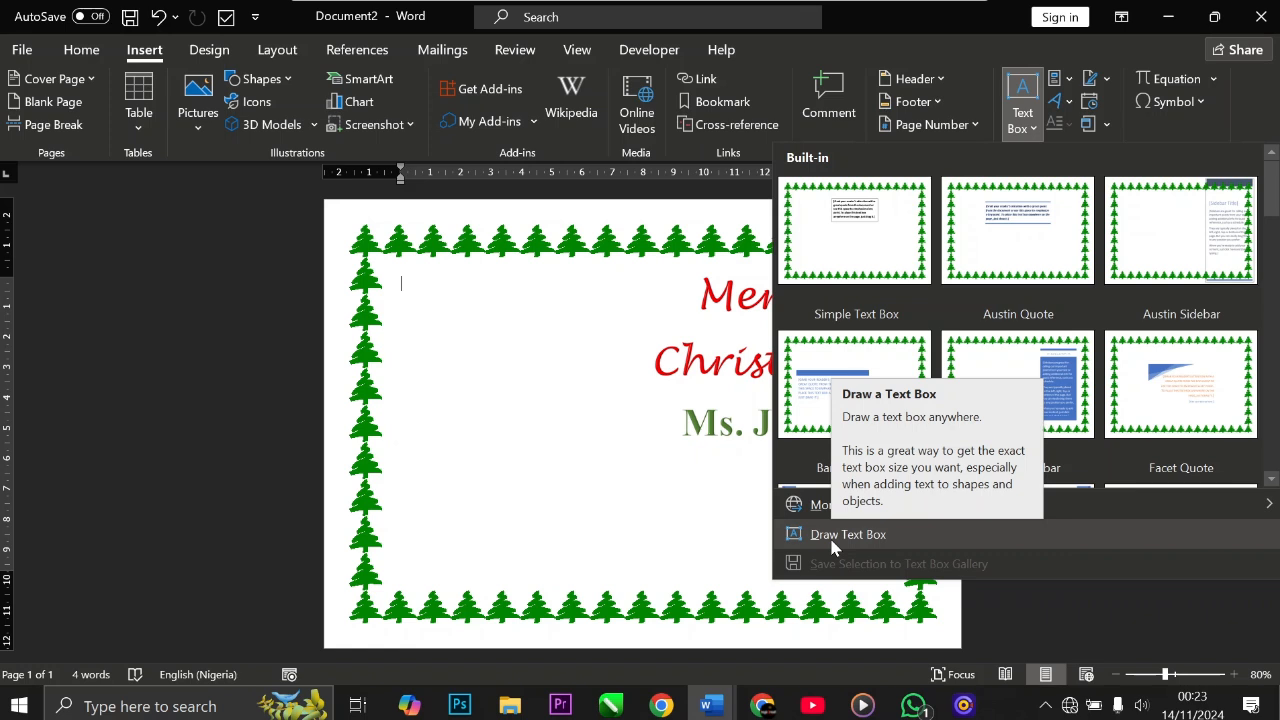
click(833, 540)
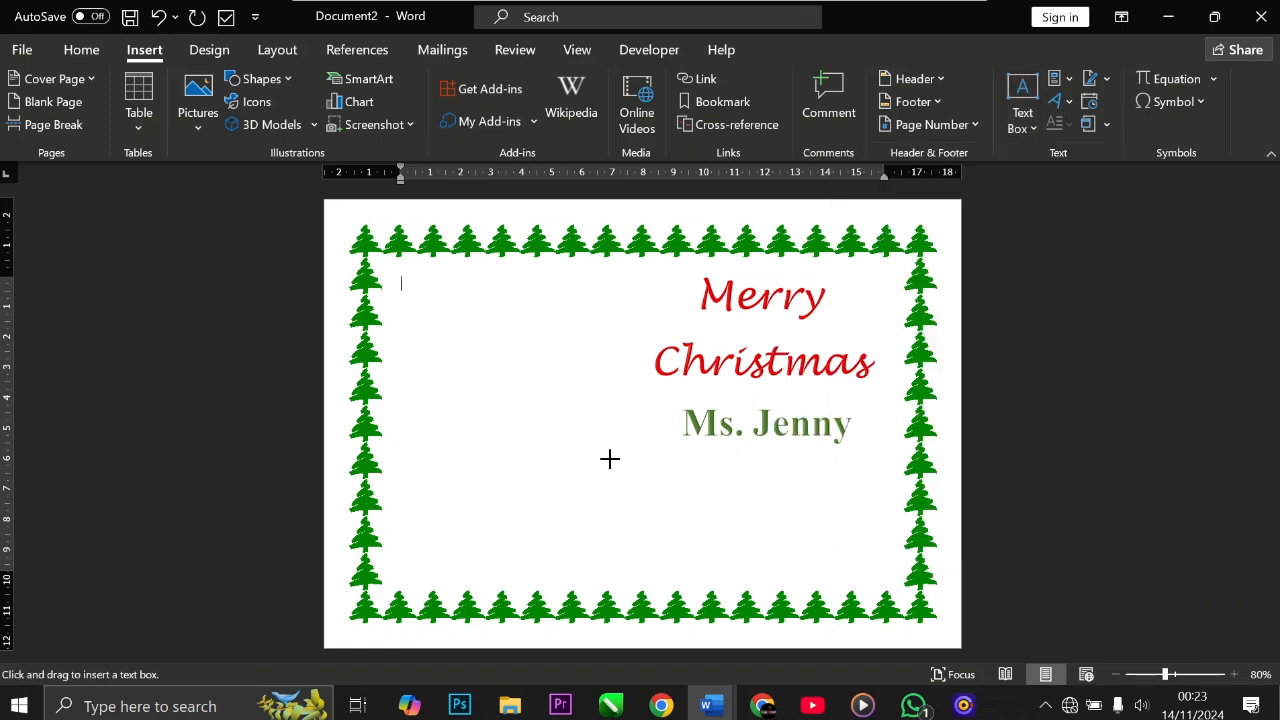
drag(603, 457, 888, 576)
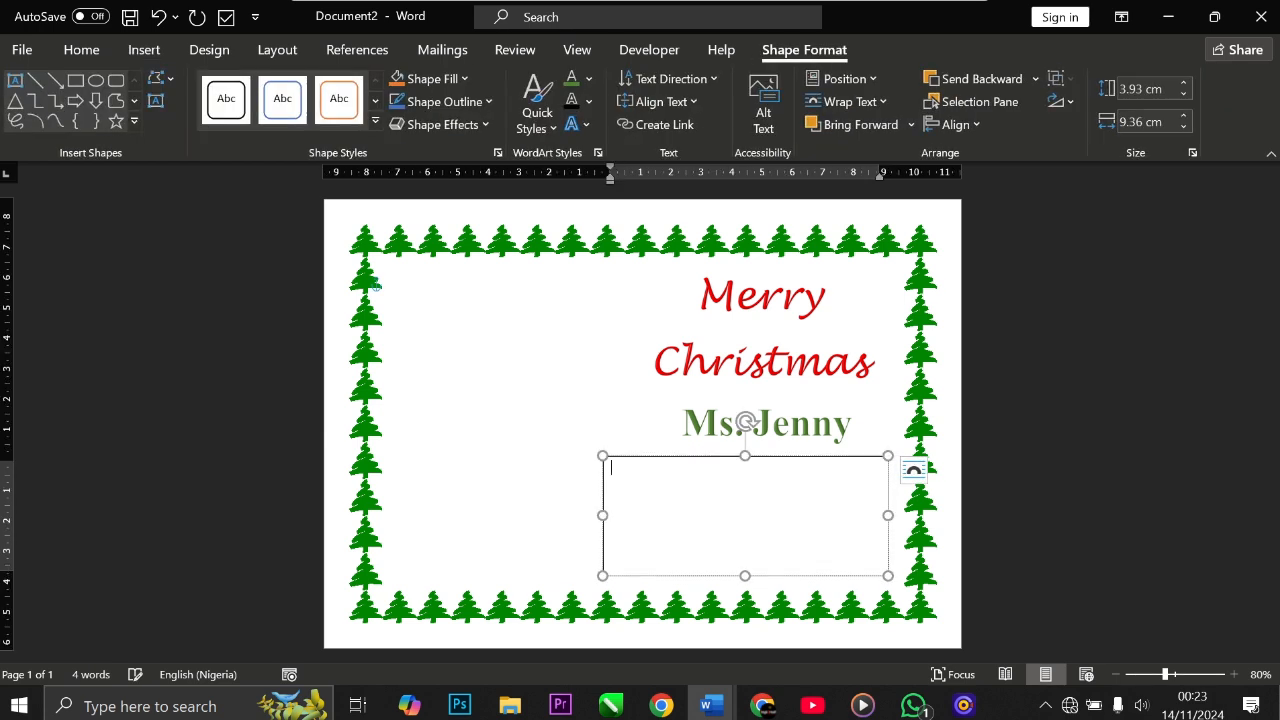
Step: Type the first message line 'I wish you a prosperous New Year' in the text box and start a new line
key(Caps_Lock)
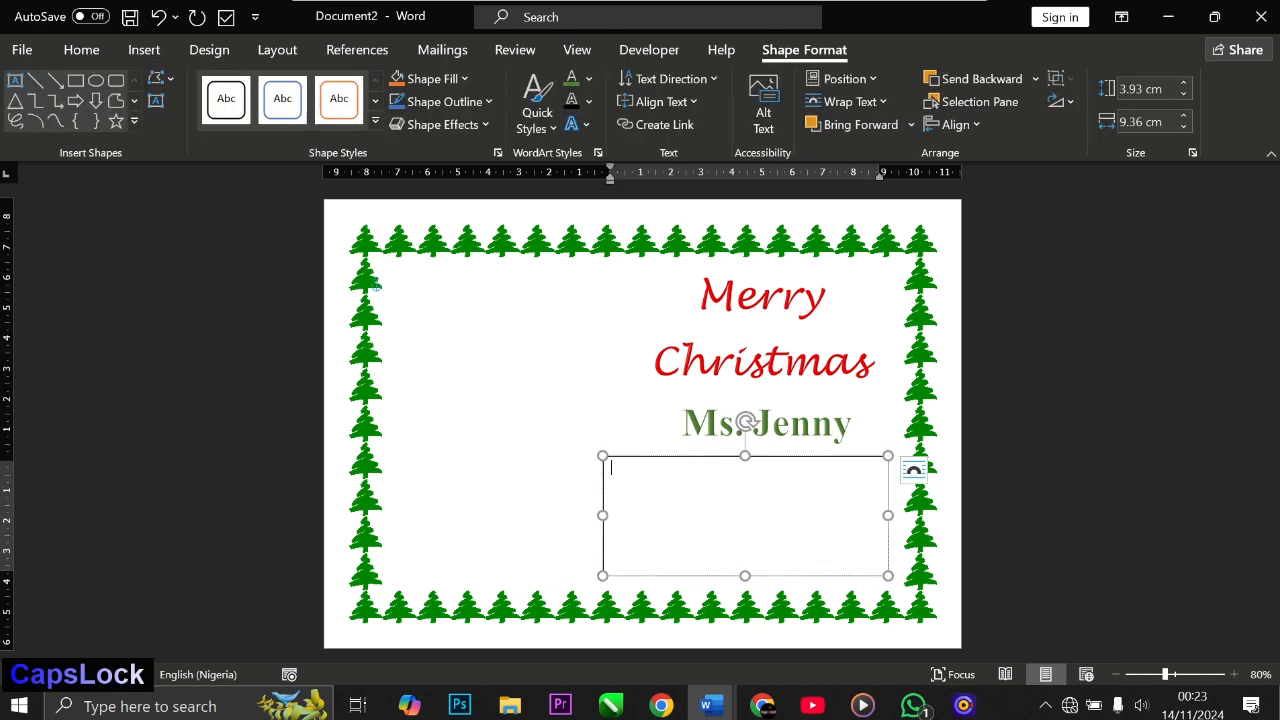
text(I W)
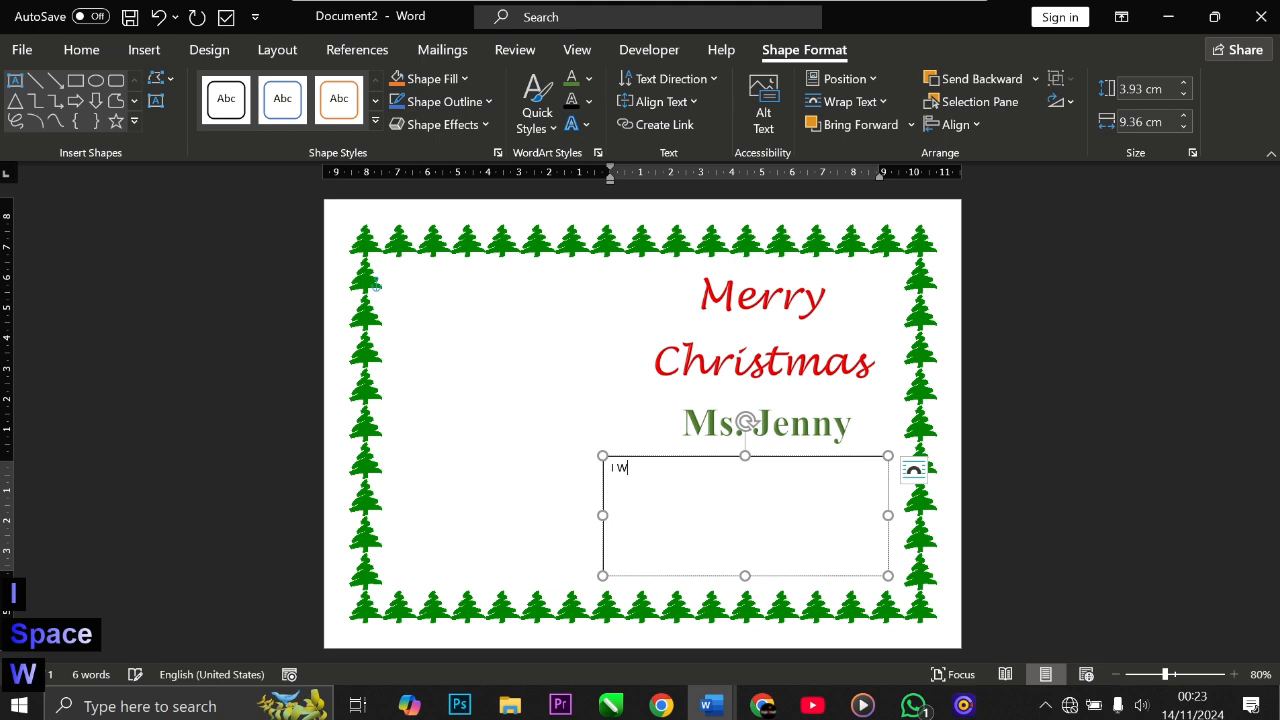
key(BackSpace)
key(Caps_Lock)
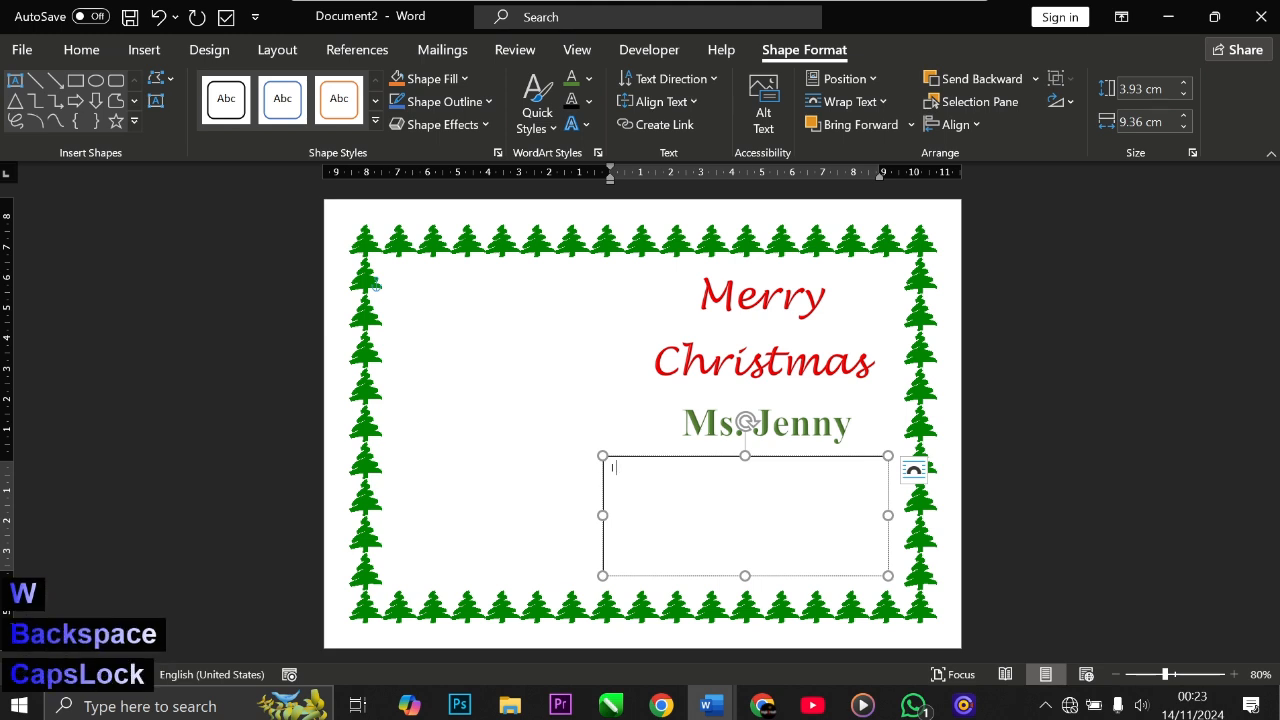
text(W)
key(BackSpace)
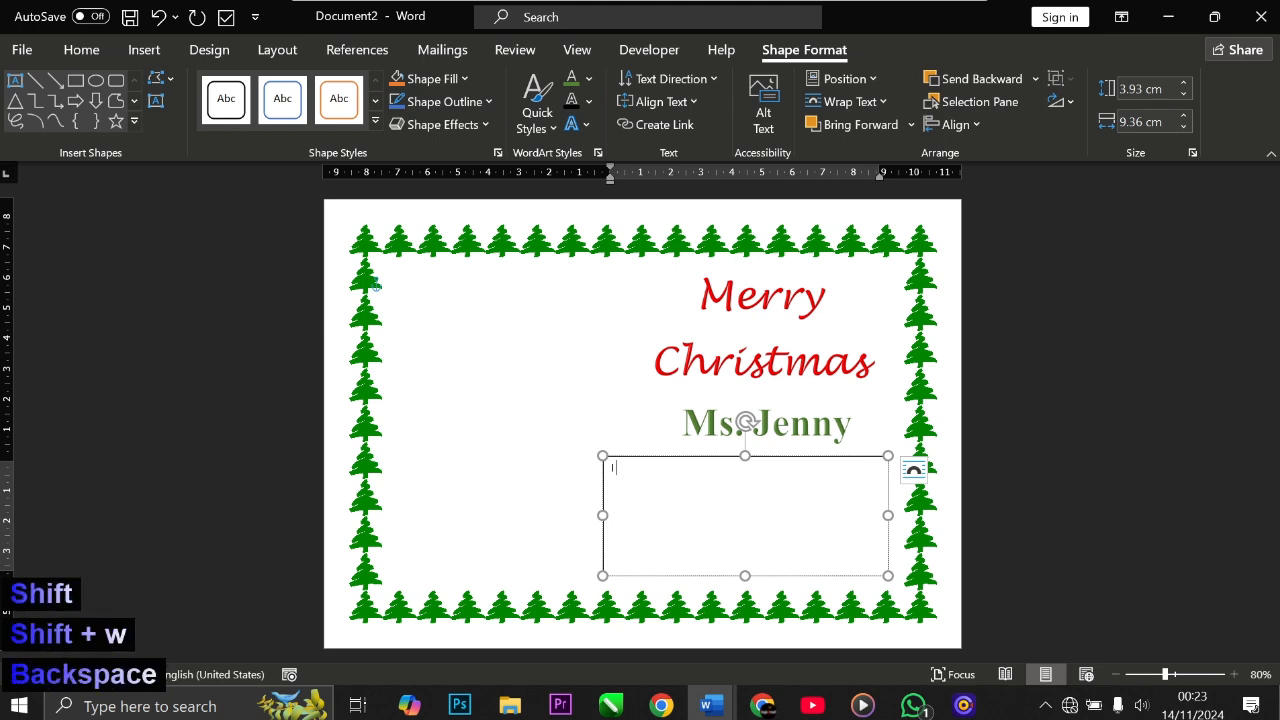
text(wish)
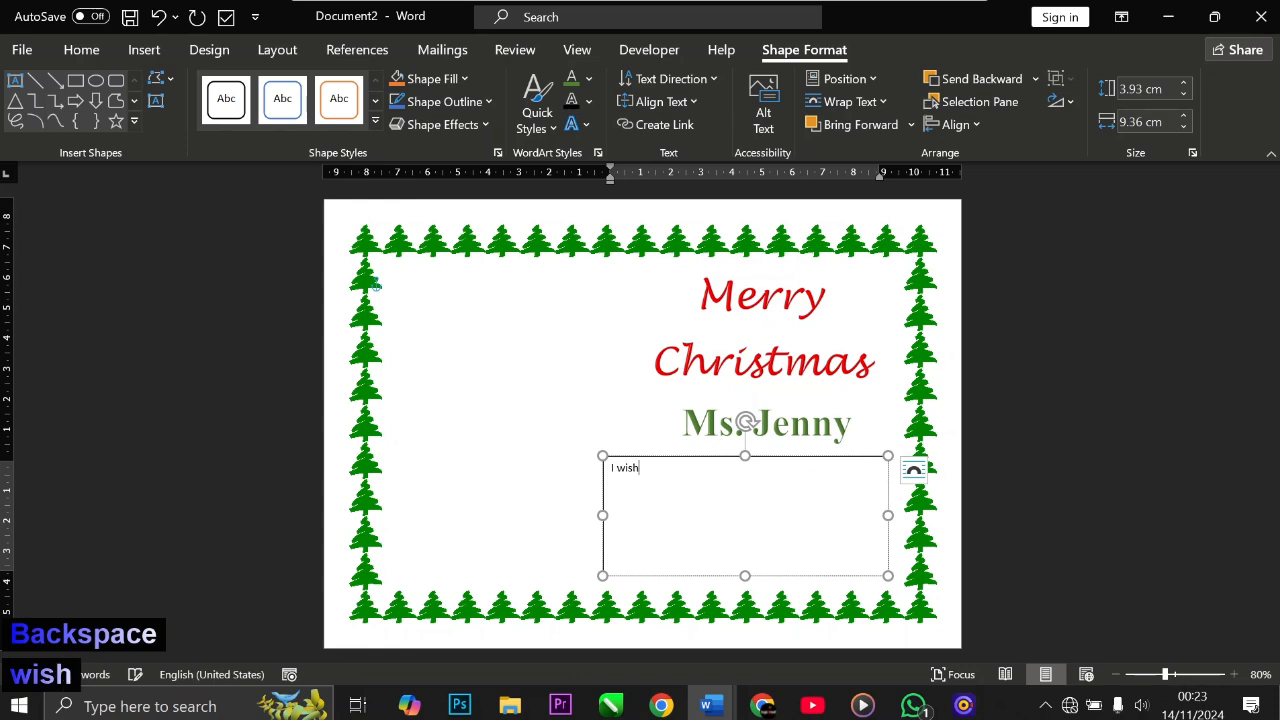
text( you )
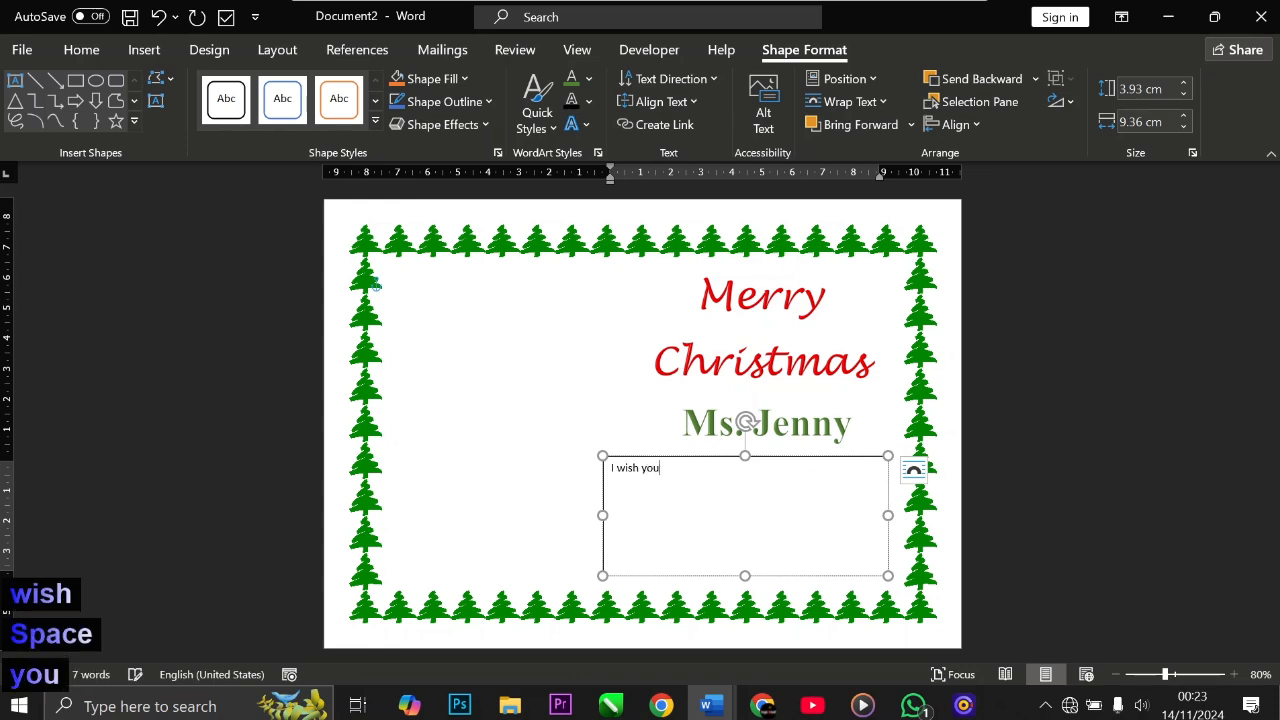
text(a)
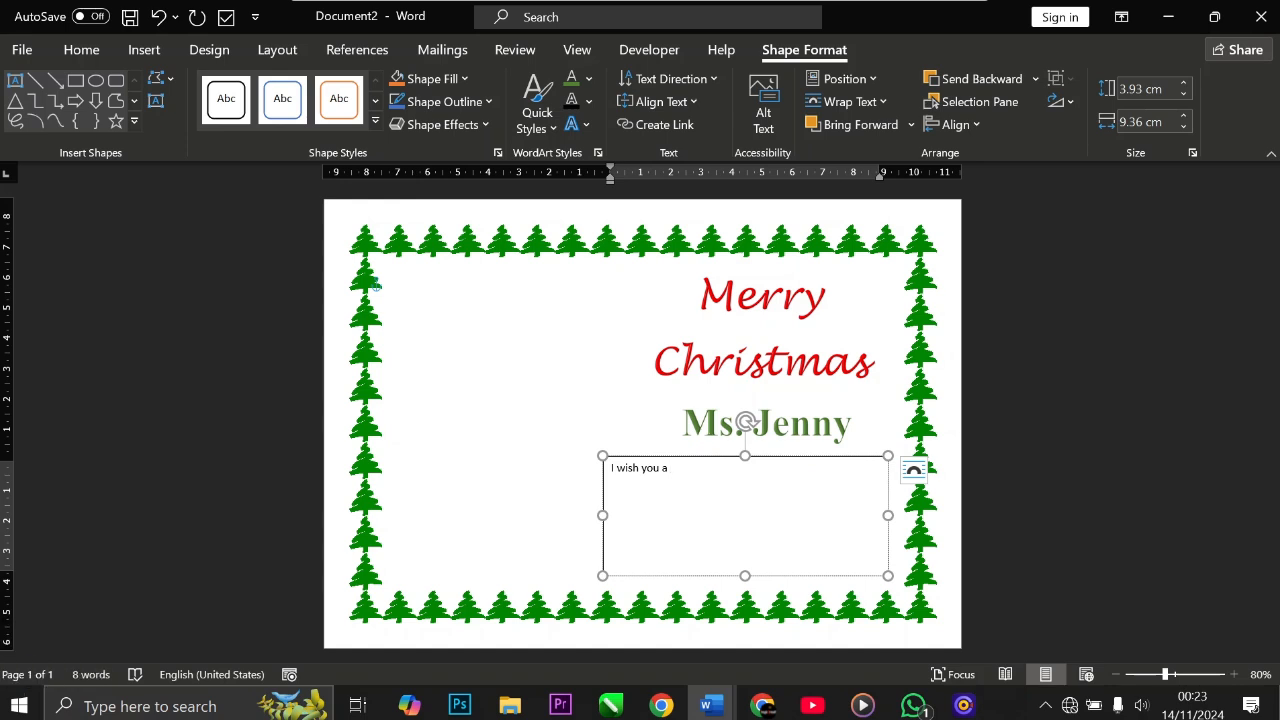
text( prop)
key(BackSpace)
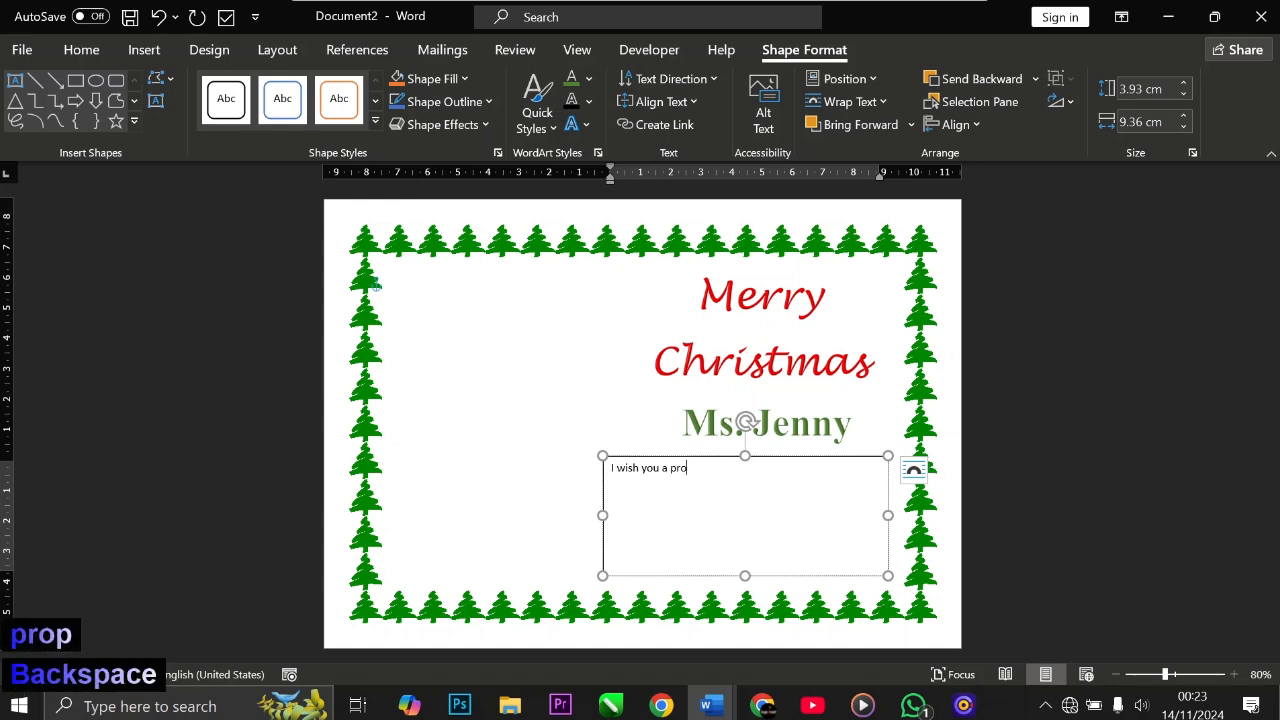
text(spe)
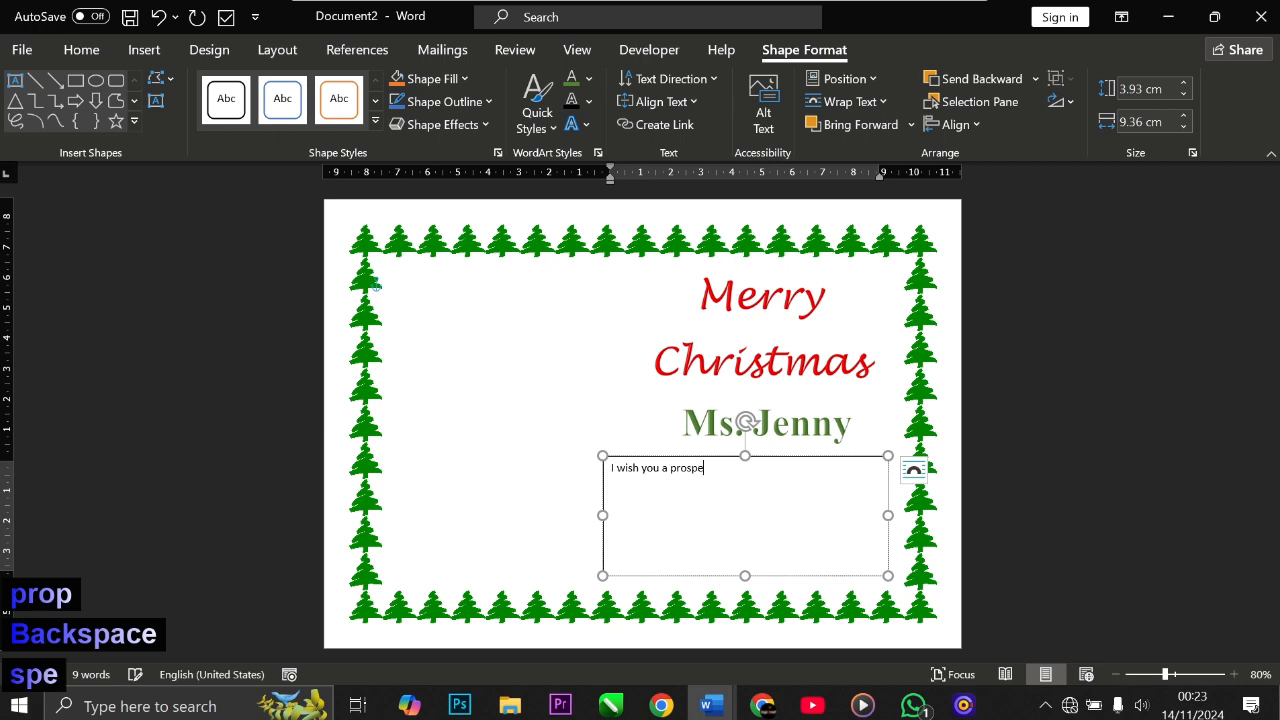
text(rous )
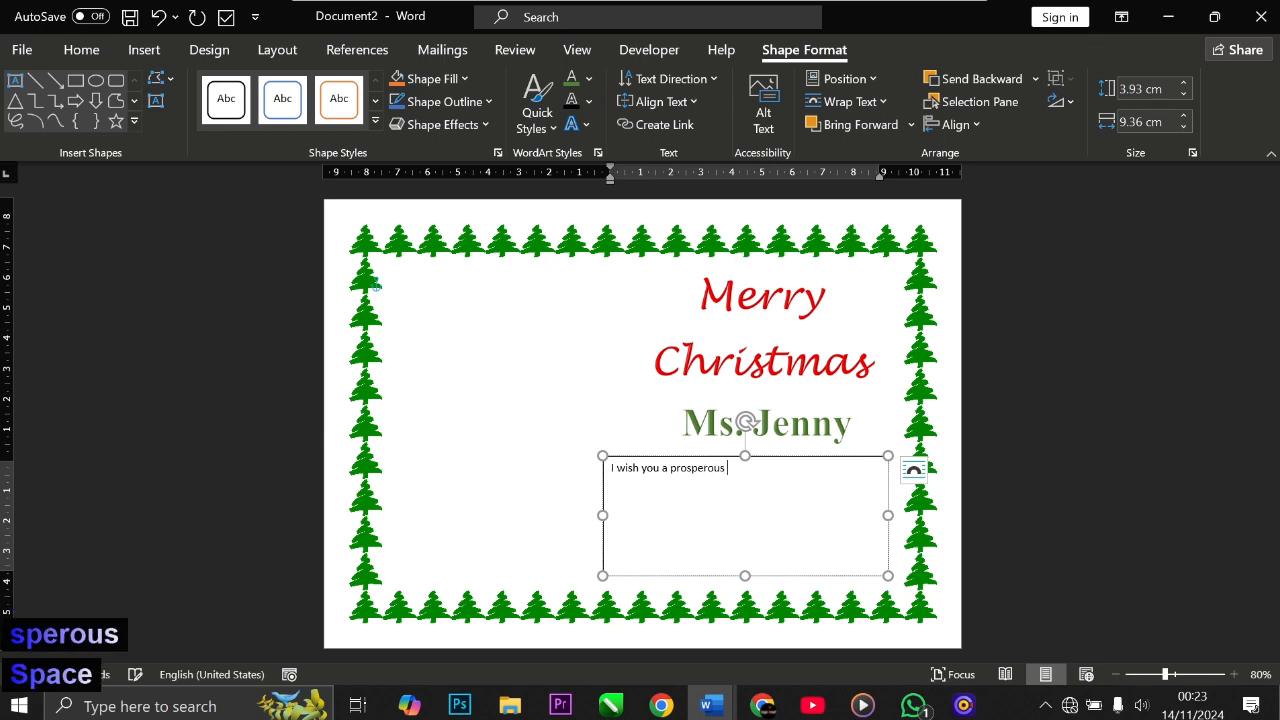
text(new)
key(BackSpace)
key(BackSpace)
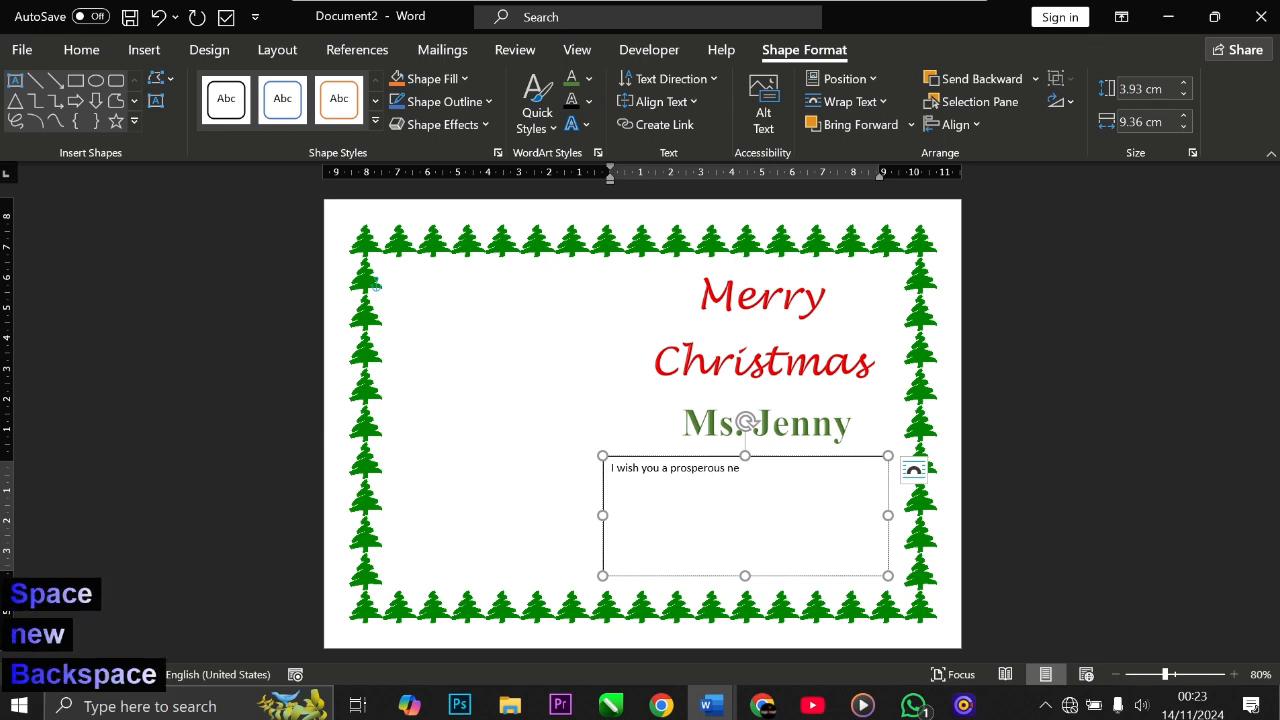
key(BackSpace)
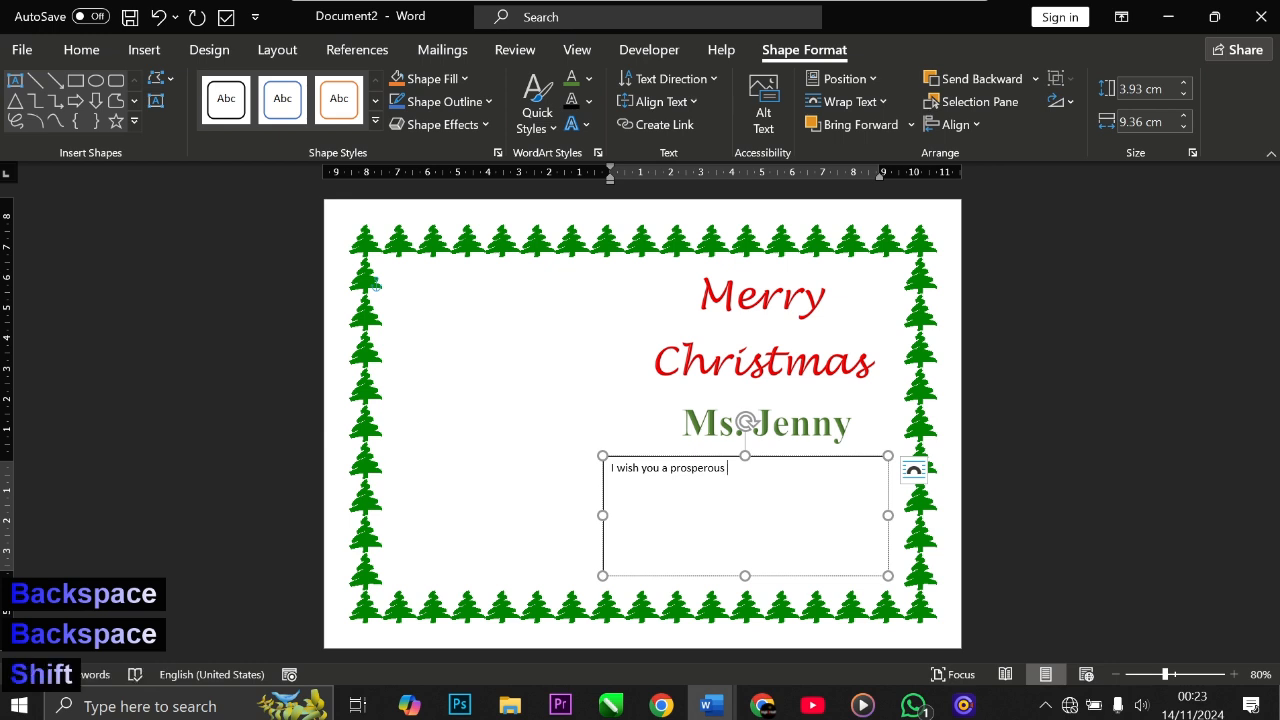
text(New)
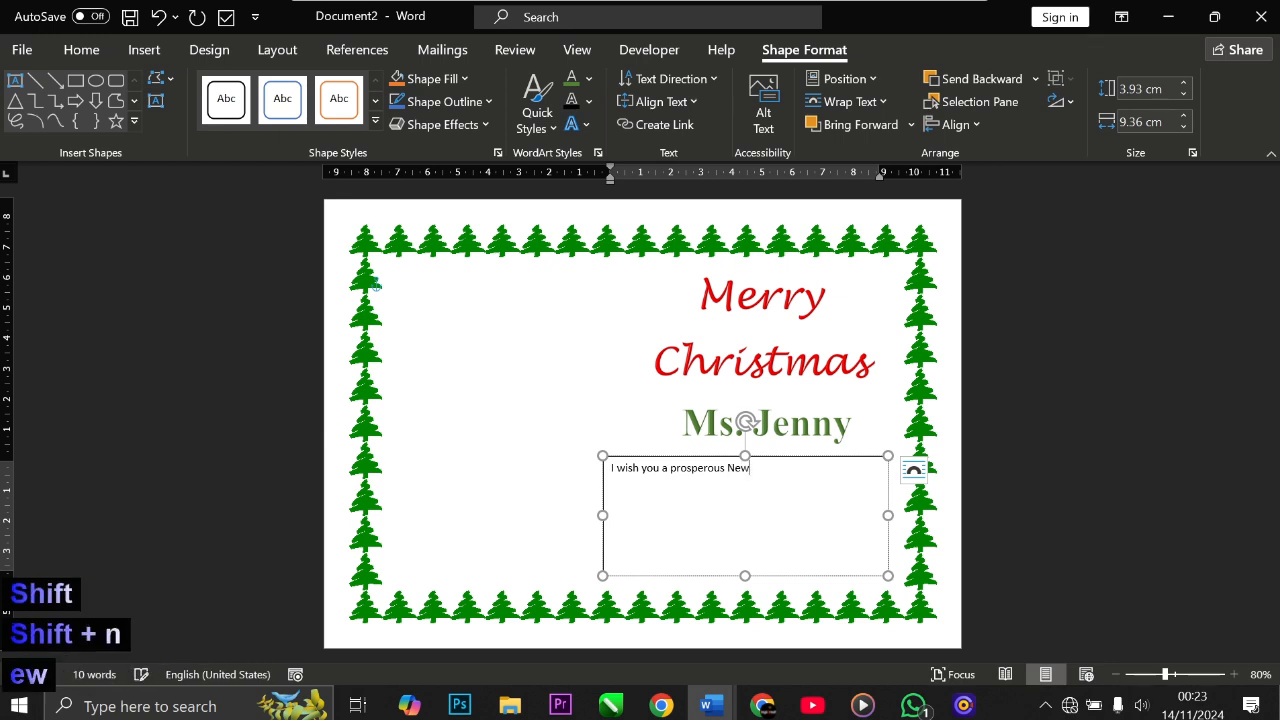
text( Ye)
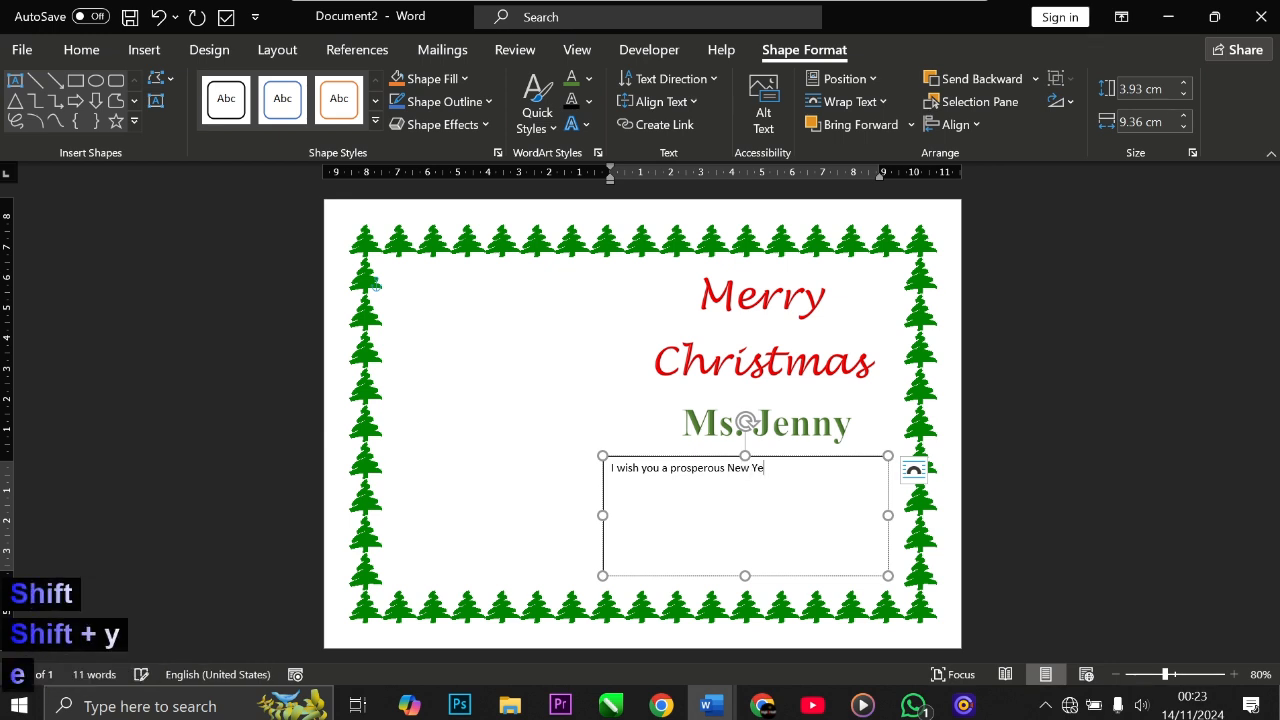
text(ar)
key(Return)
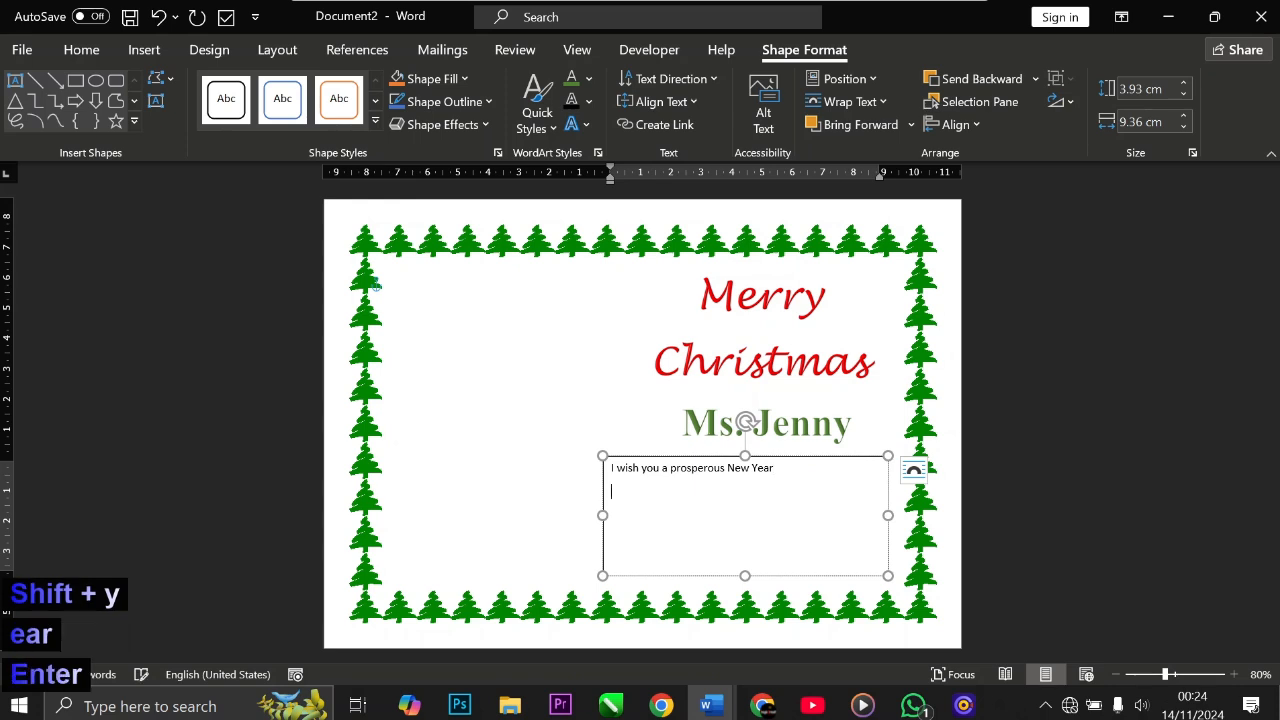
Step: Type 'In advance.' as the message's second line
text(in )
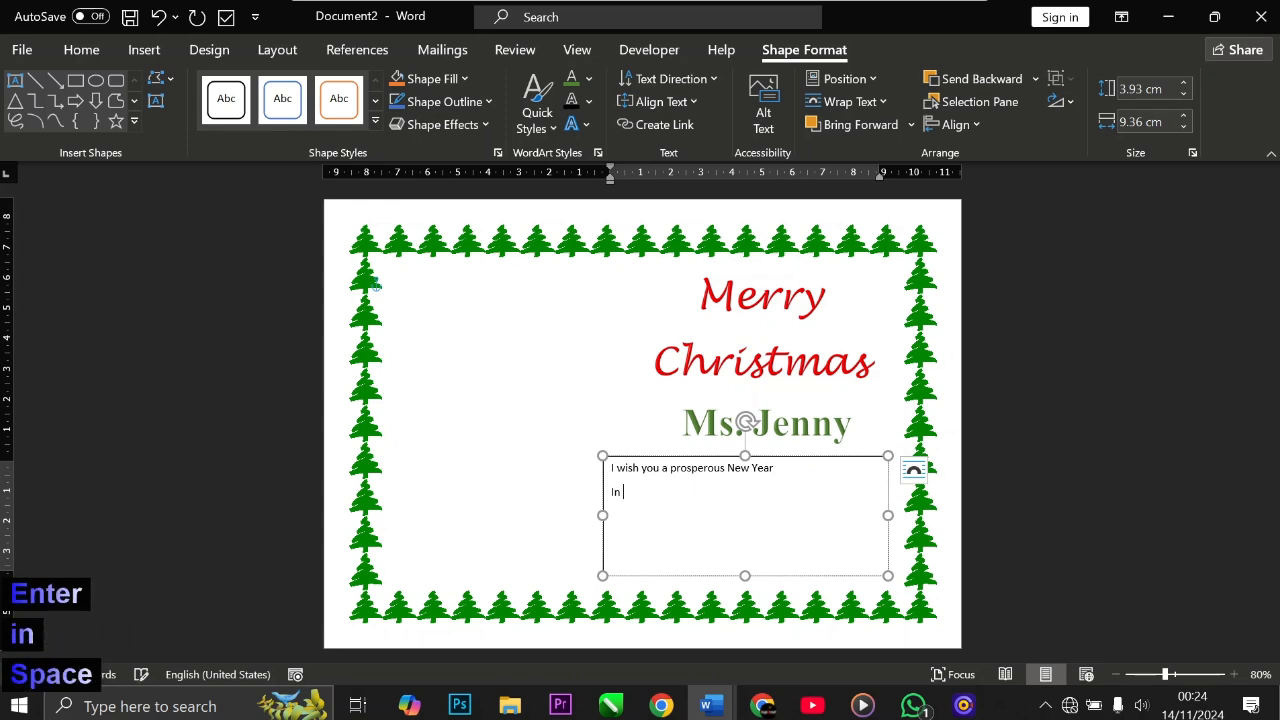
text(adv)
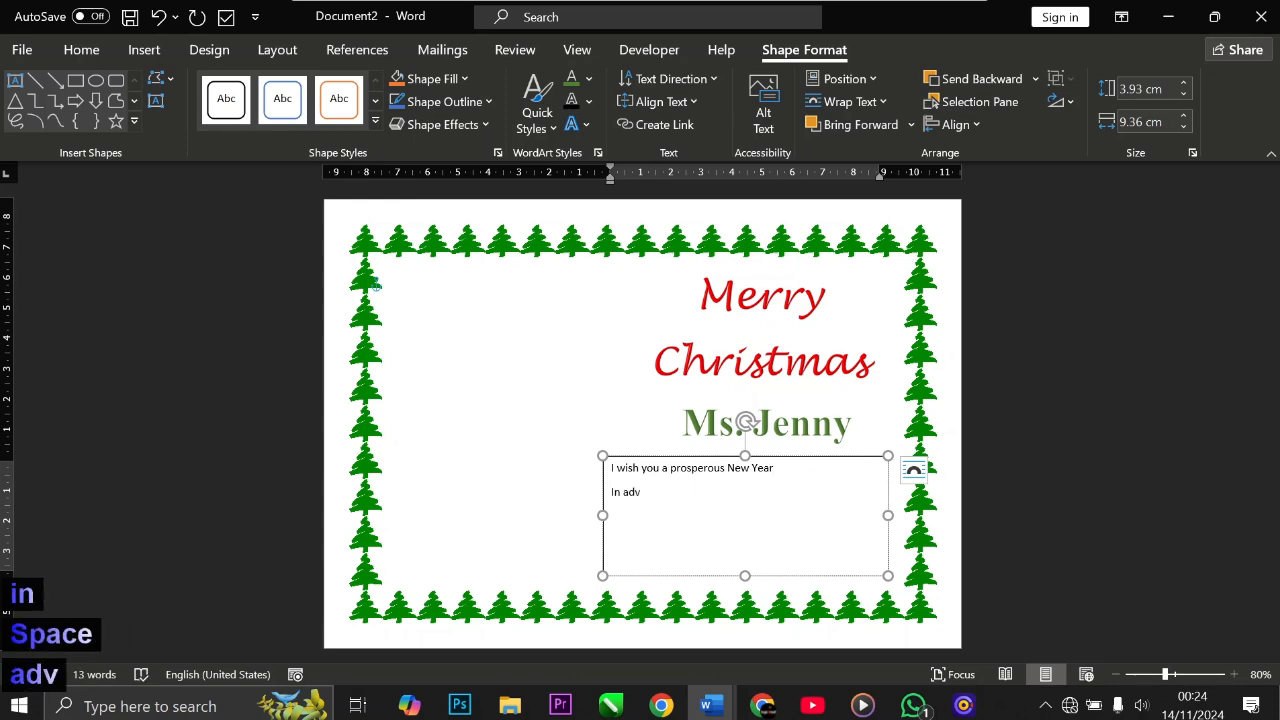
text(ance)
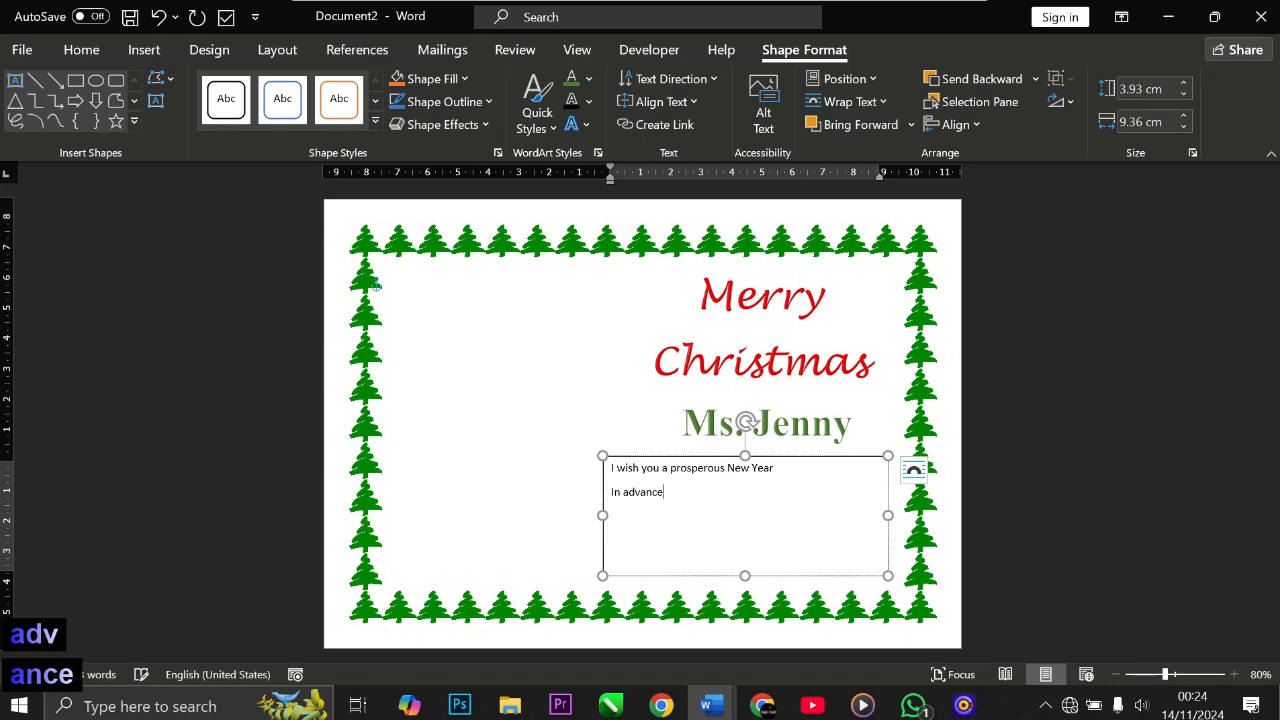
text(.)
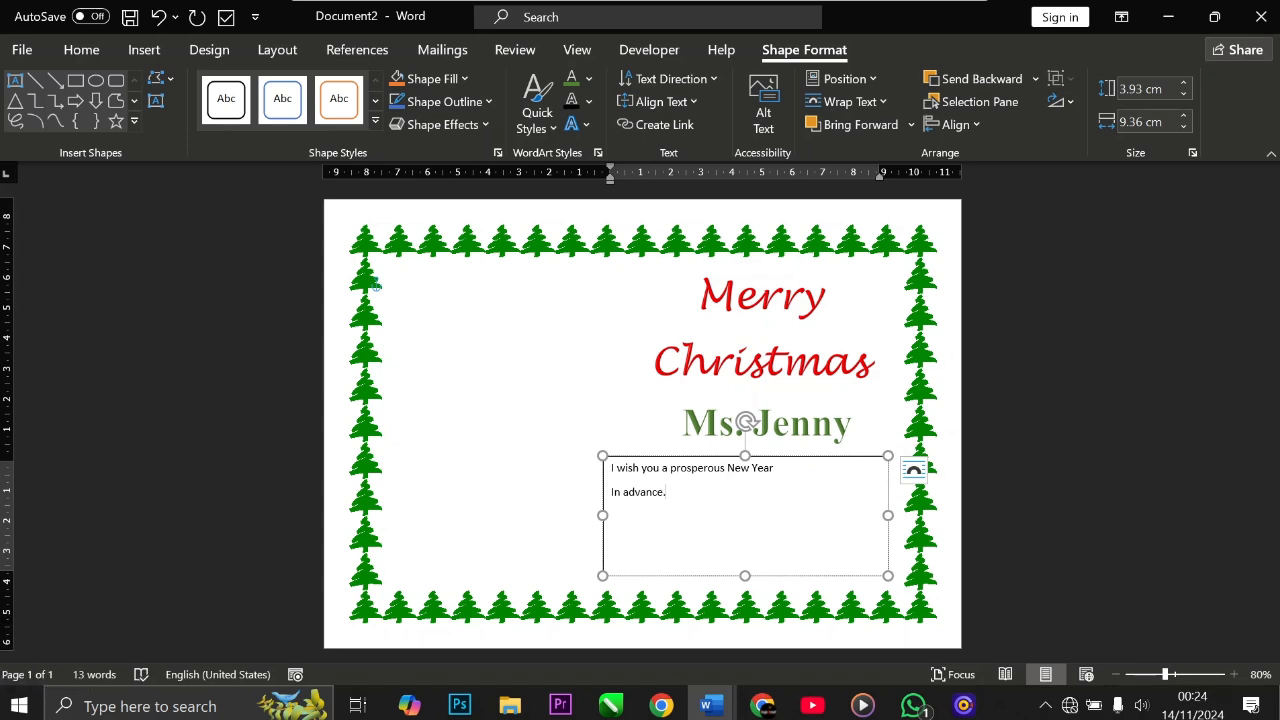
Step: Select the message text box and enlarge its font size to 20 pt
click(690, 577)
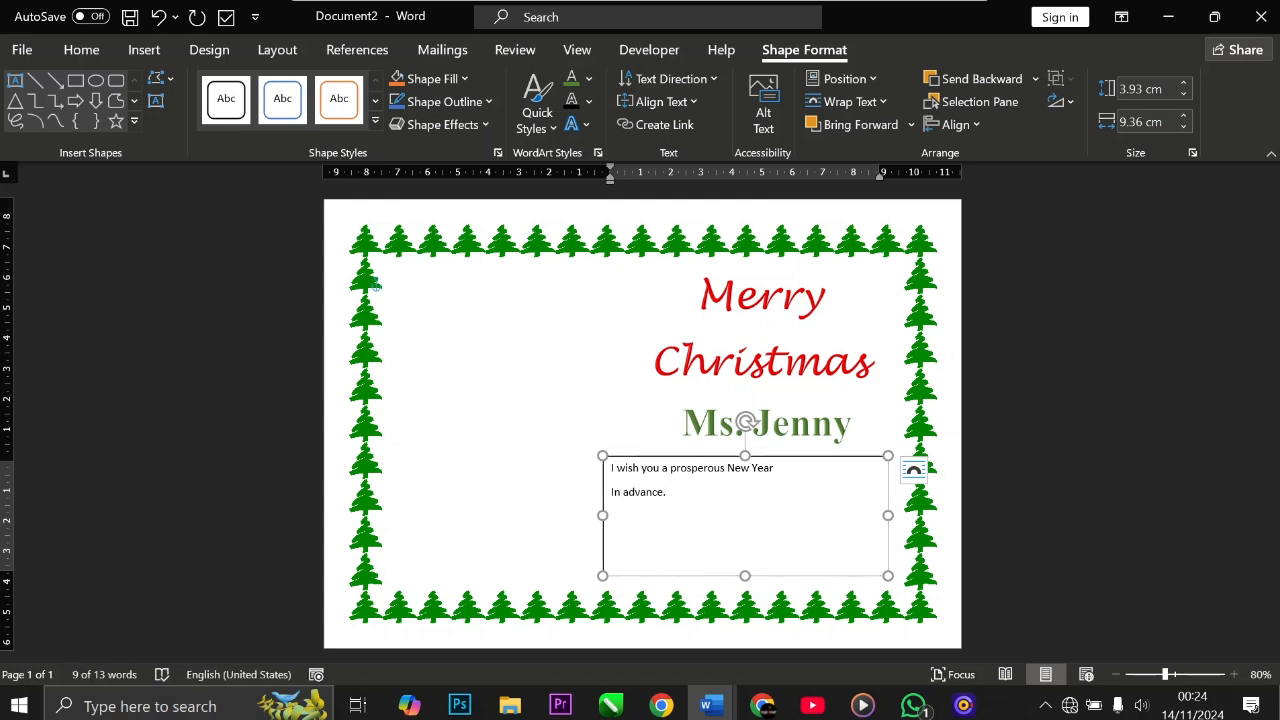
click(72, 52)
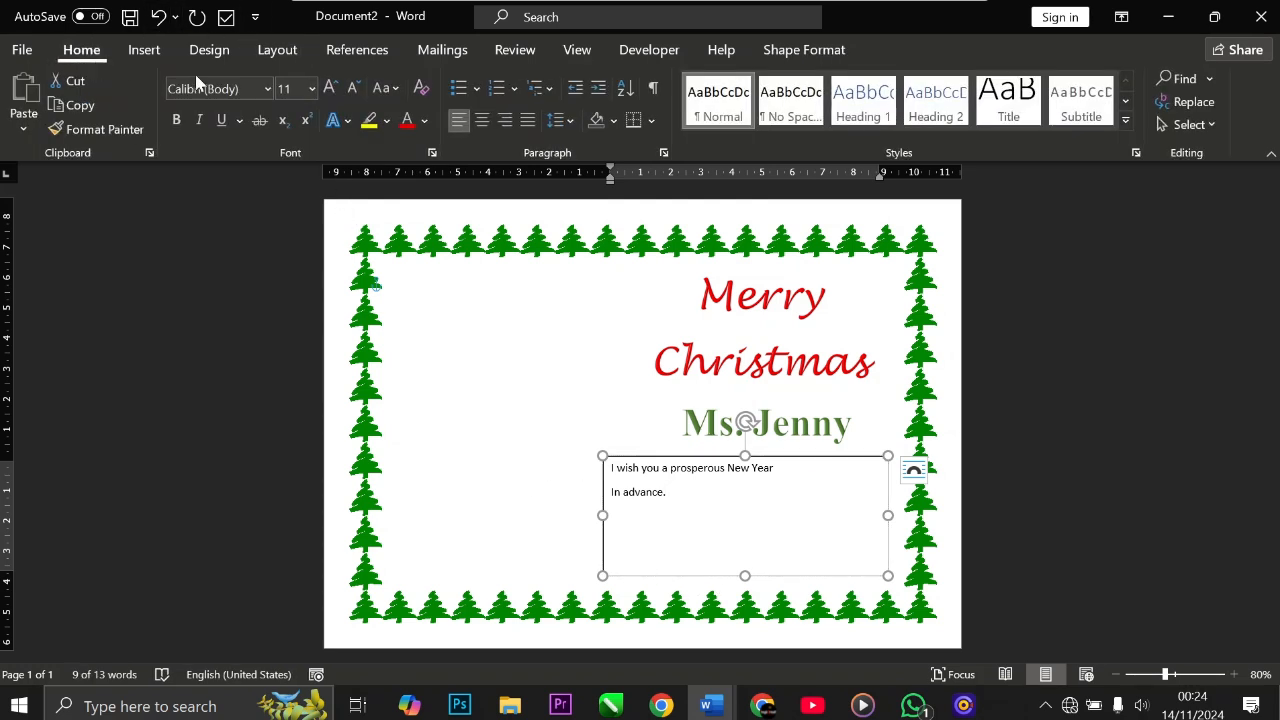
click(329, 92)
click(329, 92)
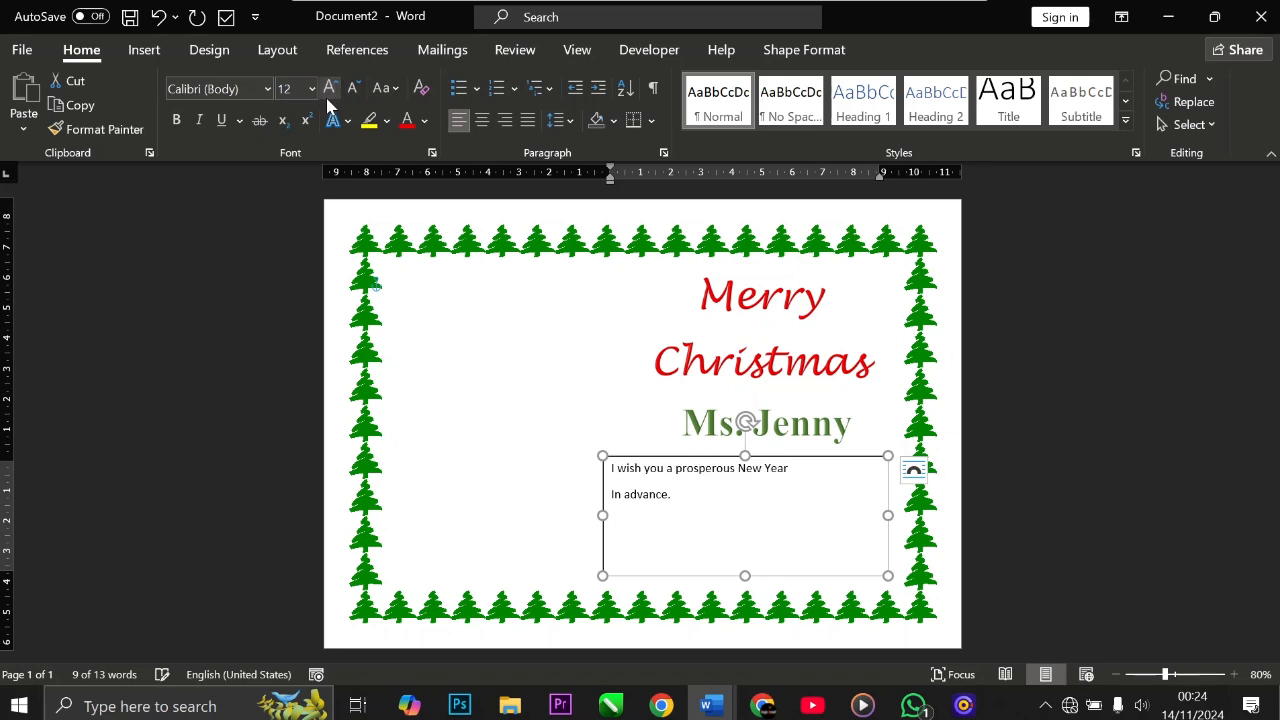
click(329, 92)
click(329, 92)
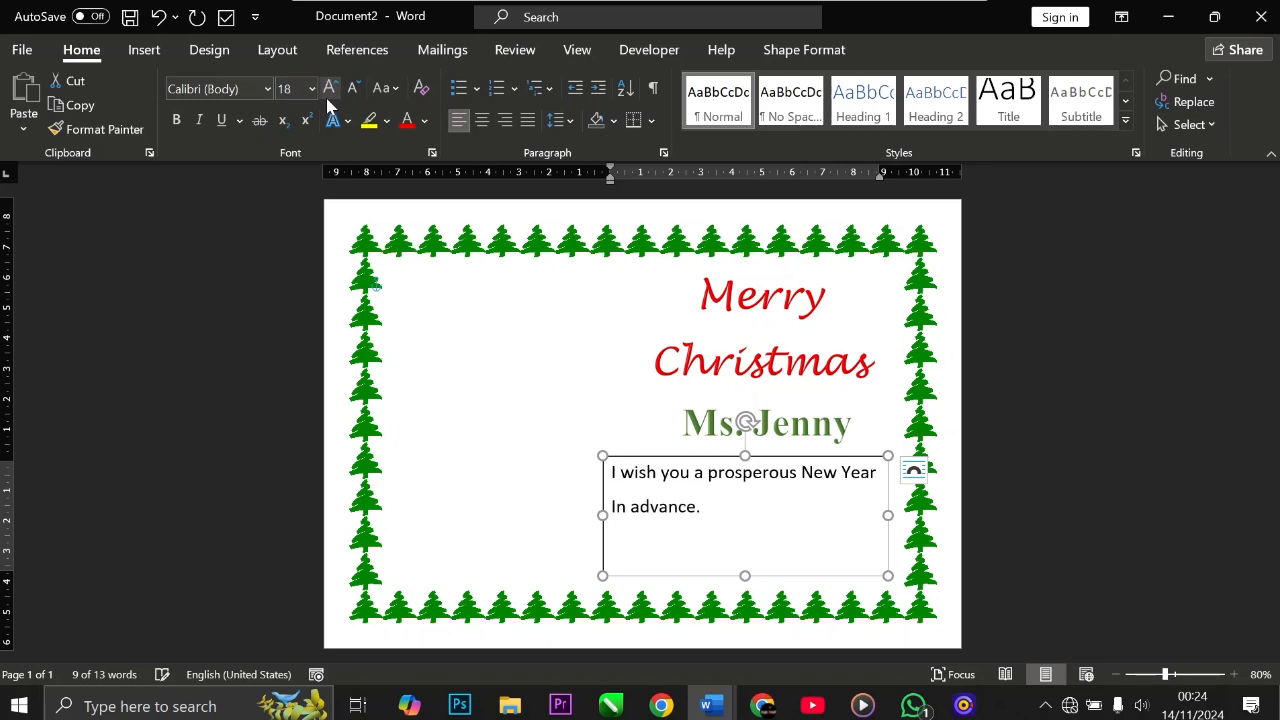
click(328, 97)
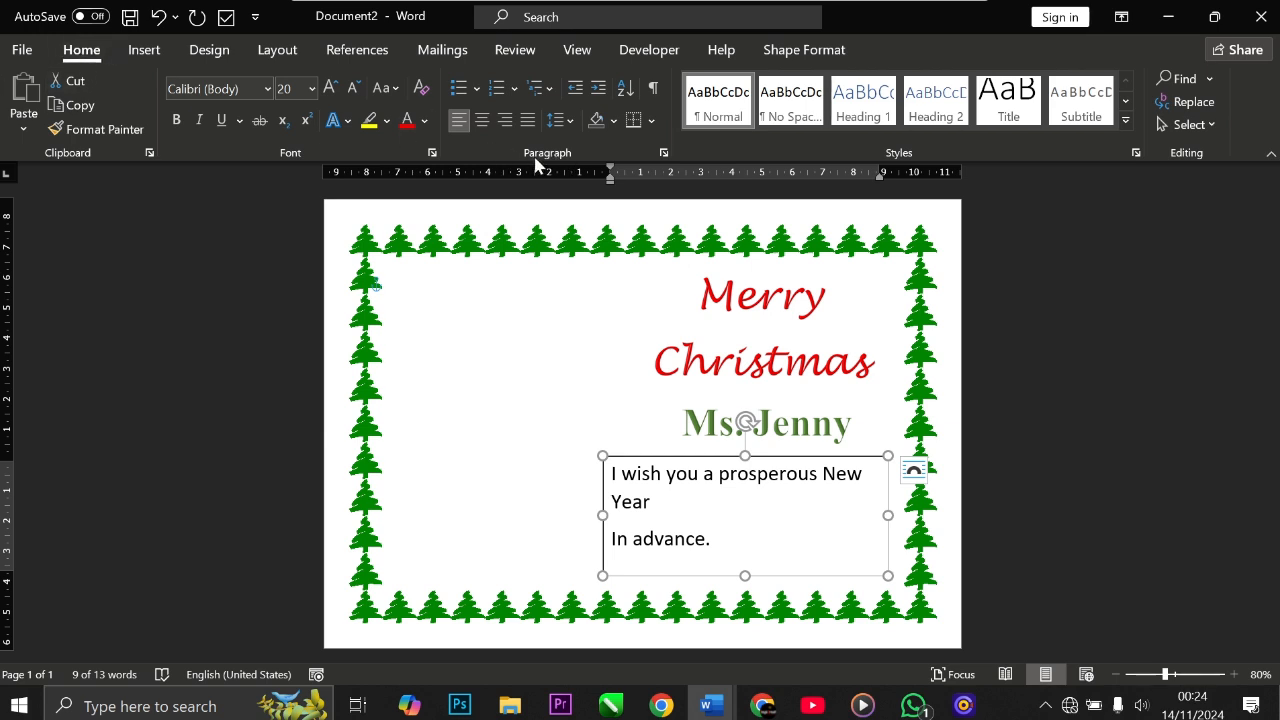
Step: Centre the message text and increase its font size to 22 pt
click(483, 121)
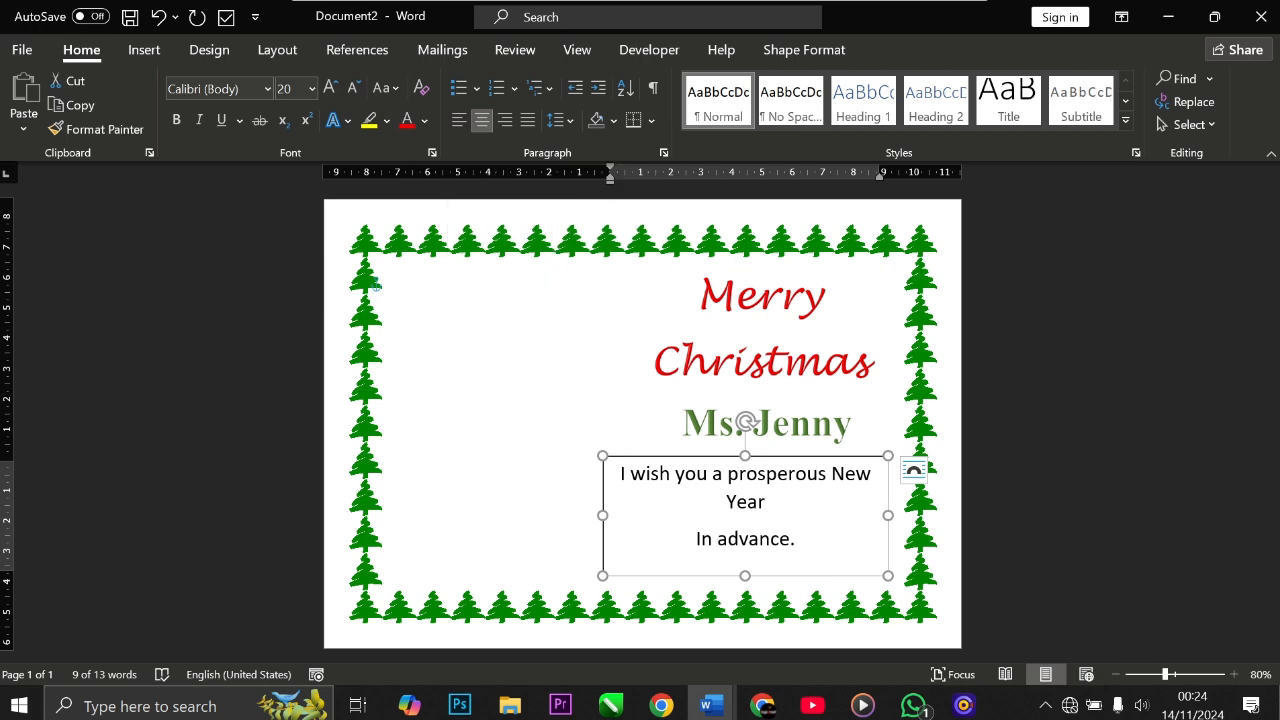
click(831, 474)
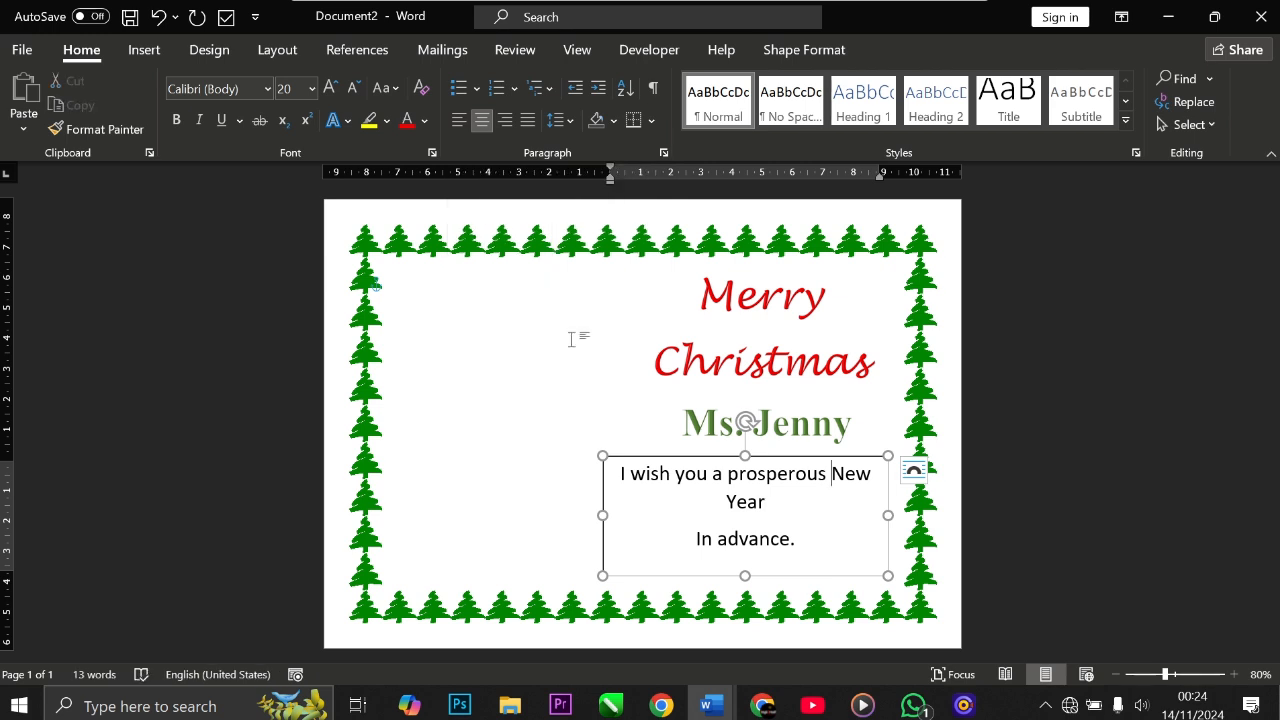
click(634, 457)
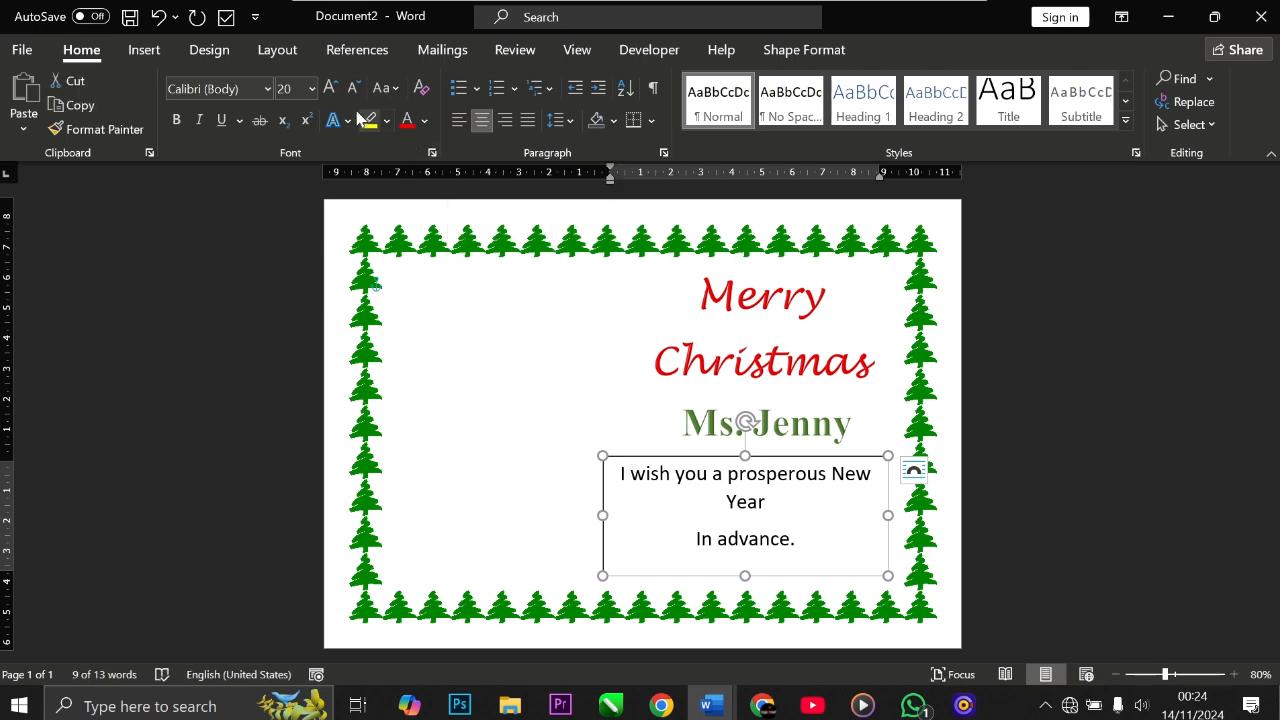
click(330, 87)
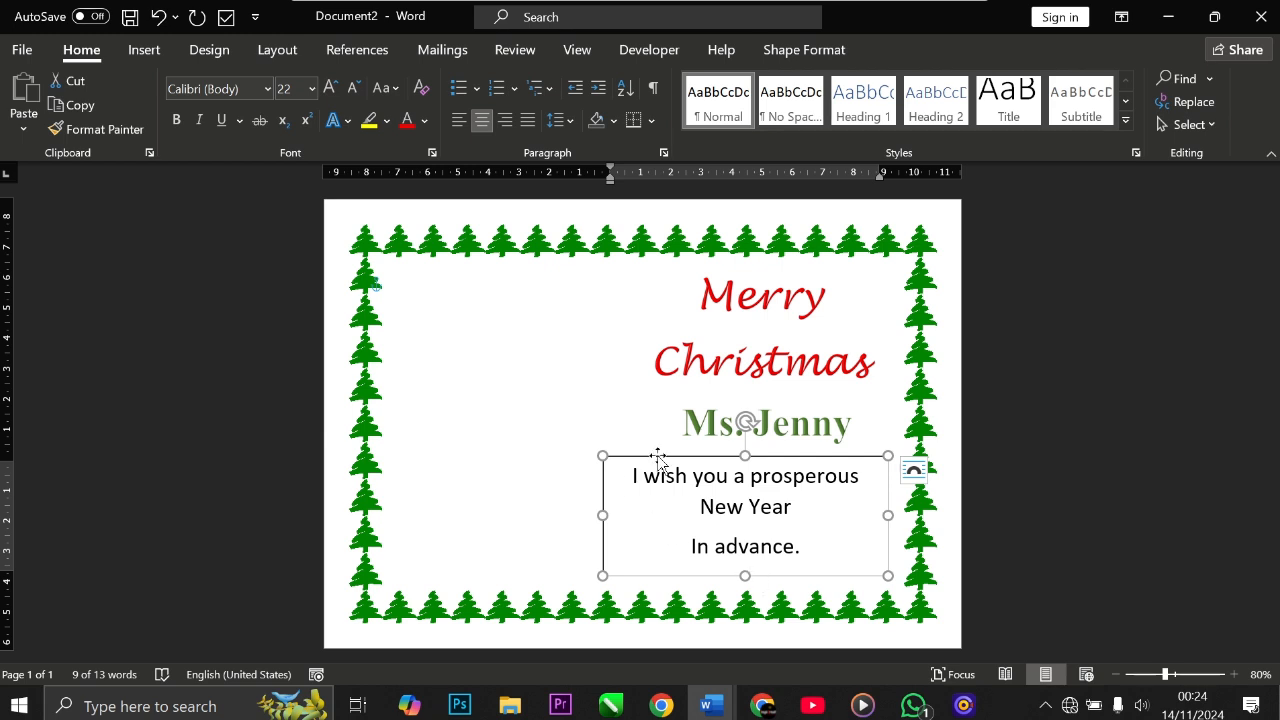
Step: Shift the message box slightly right and down, and set its font to Lucida Handwriting
drag(657, 457, 671, 464)
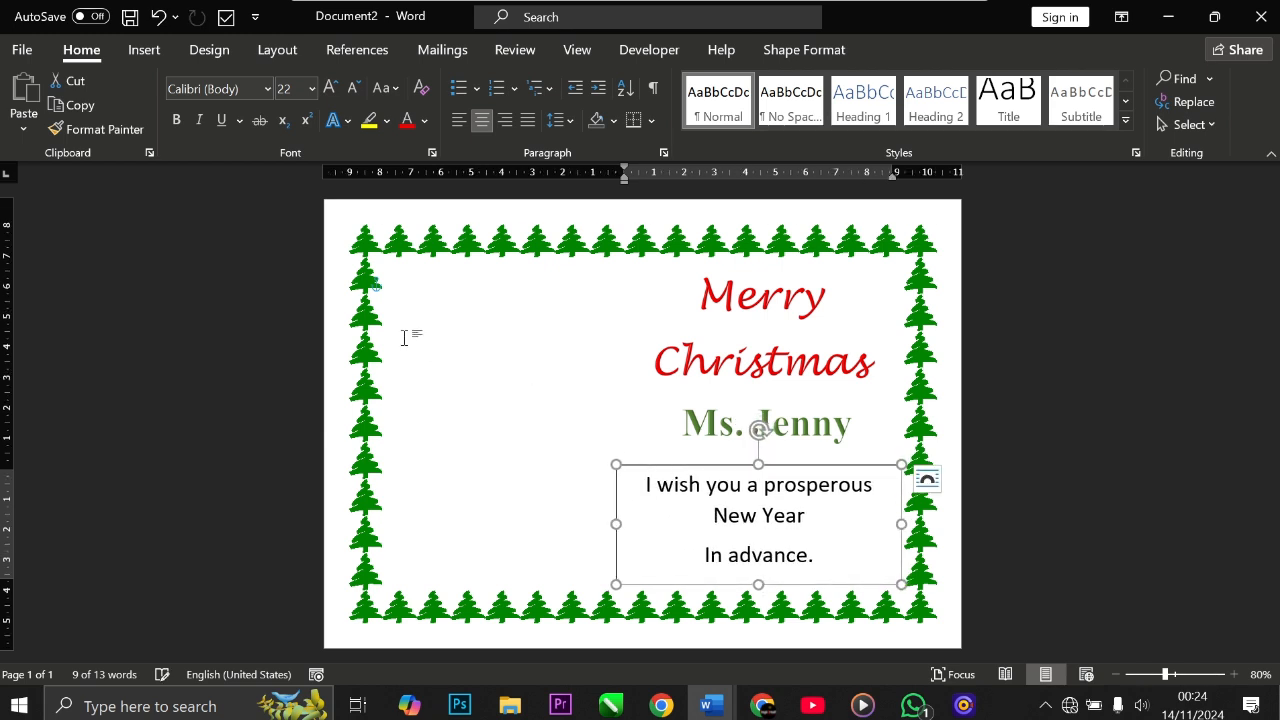
click(267, 90)
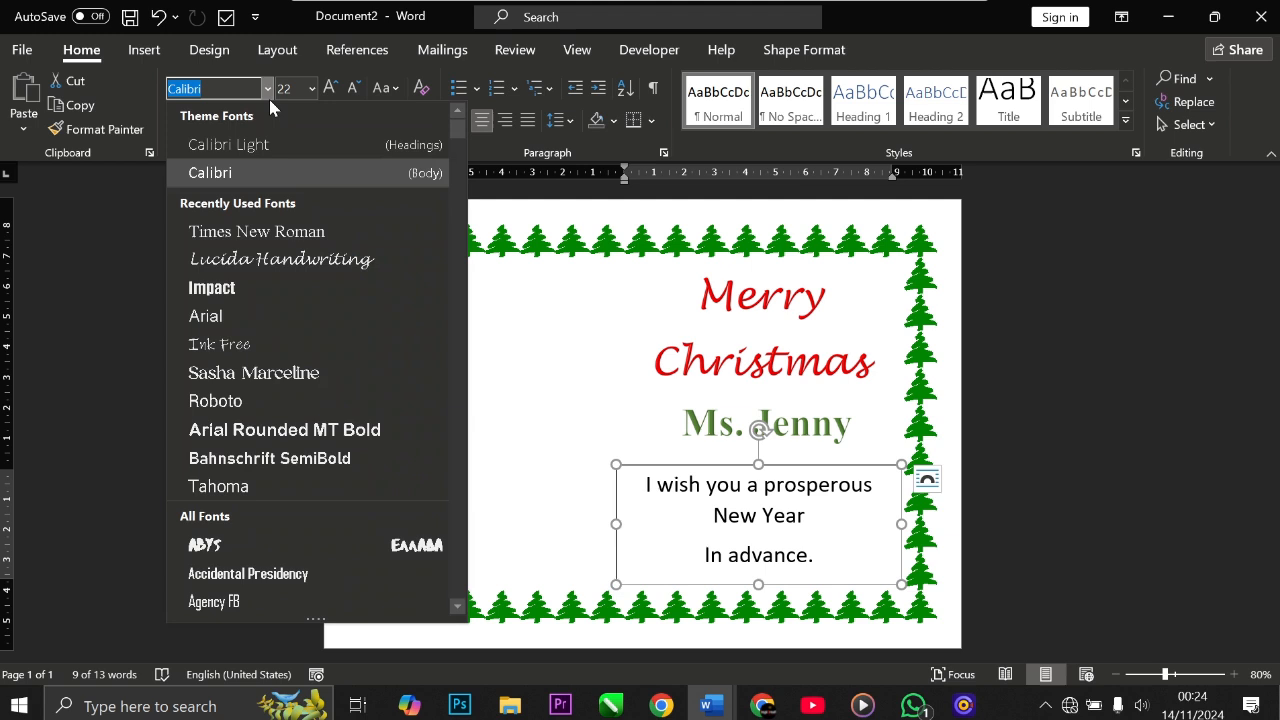
click(287, 266)
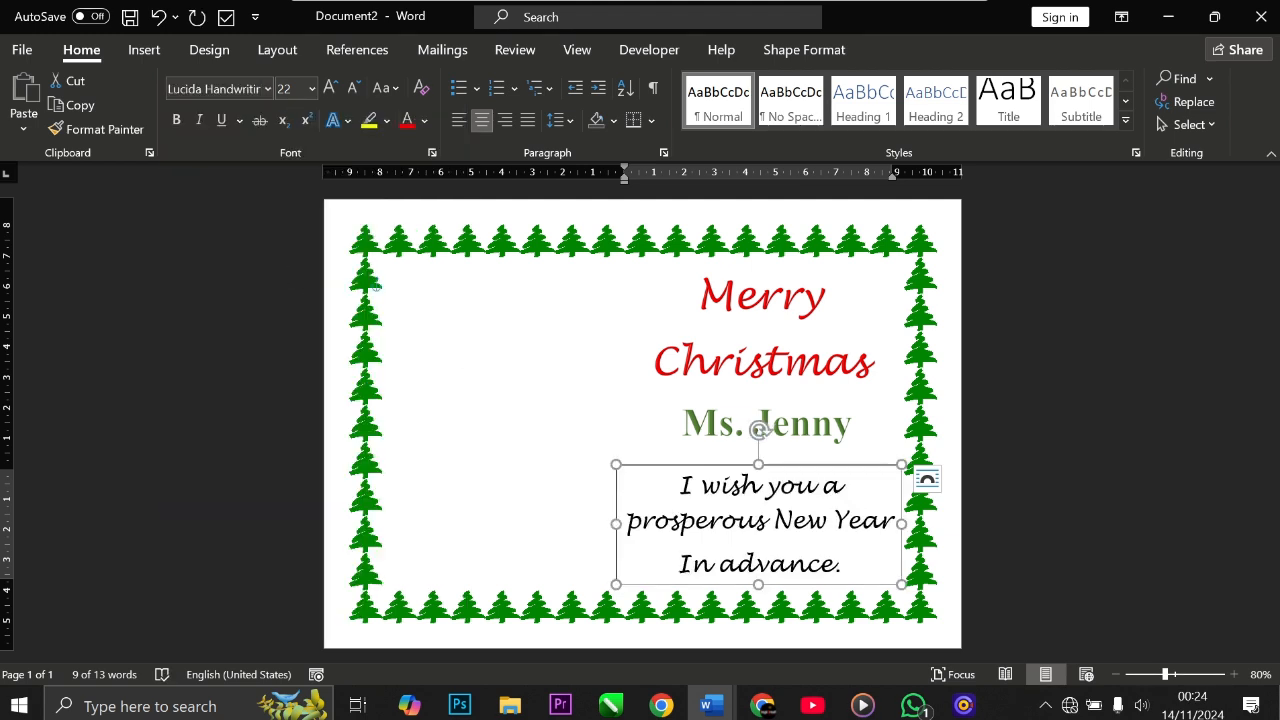
Step: Nudge the message box slightly up and set its text fill to standard red
mouse_move(660, 464)
mouse_down()
mouse_move(652, 452)
mouse_move(659, 461)
mouse_up()
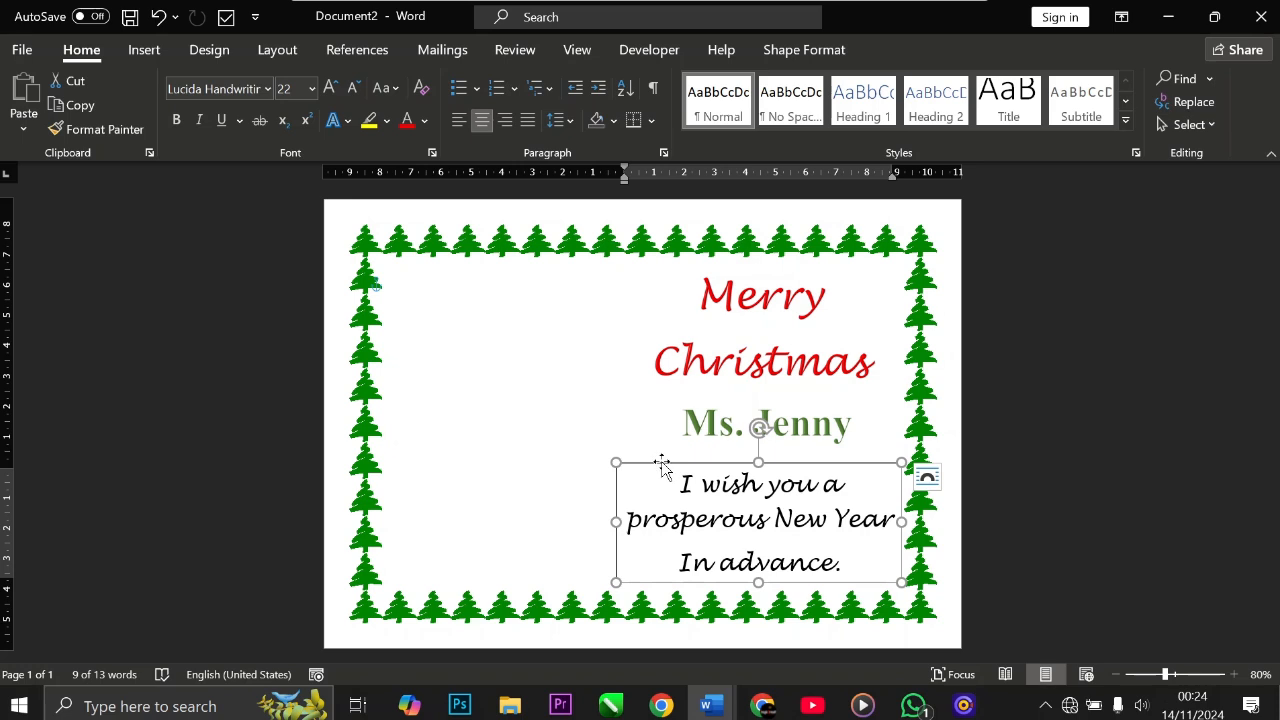
click(771, 49)
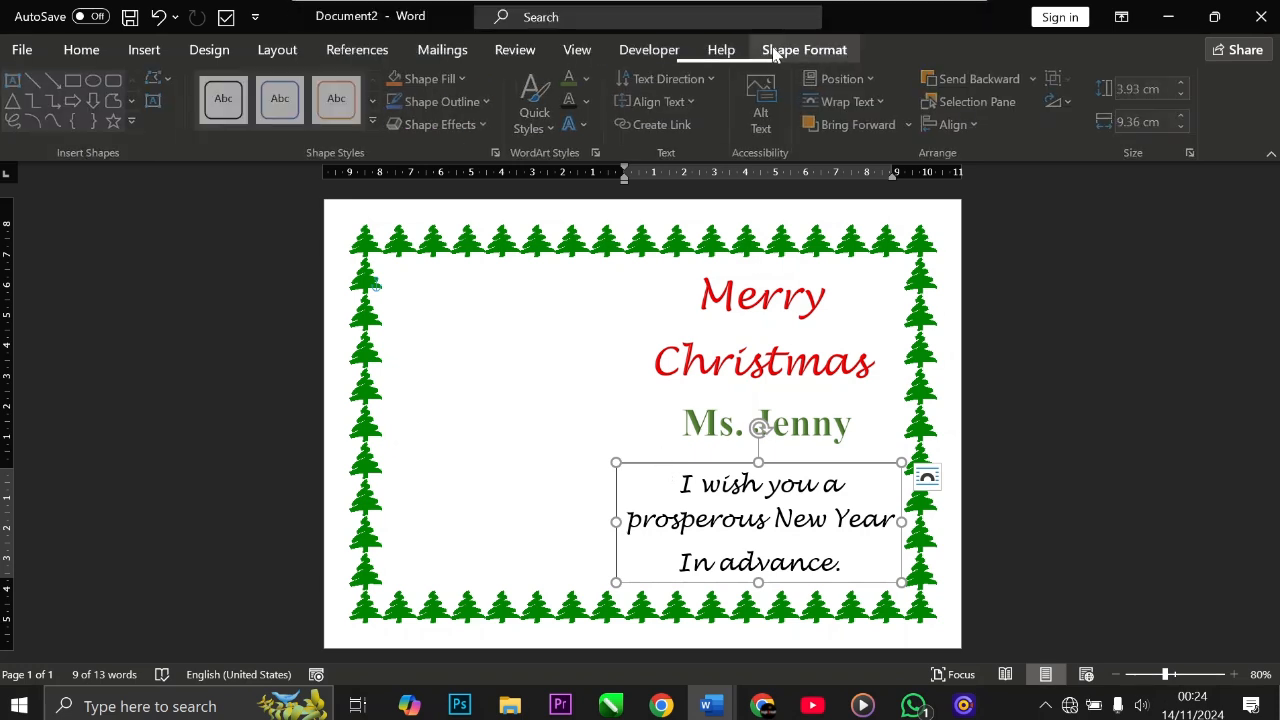
click(589, 80)
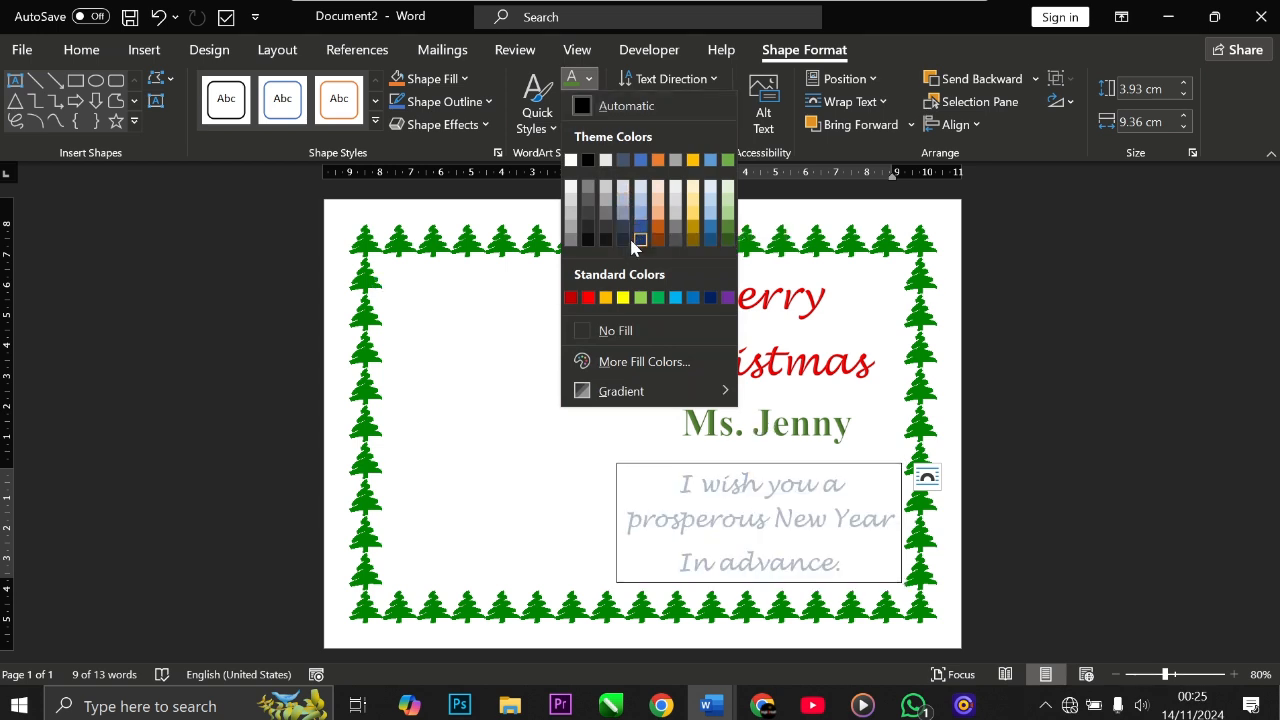
click(588, 298)
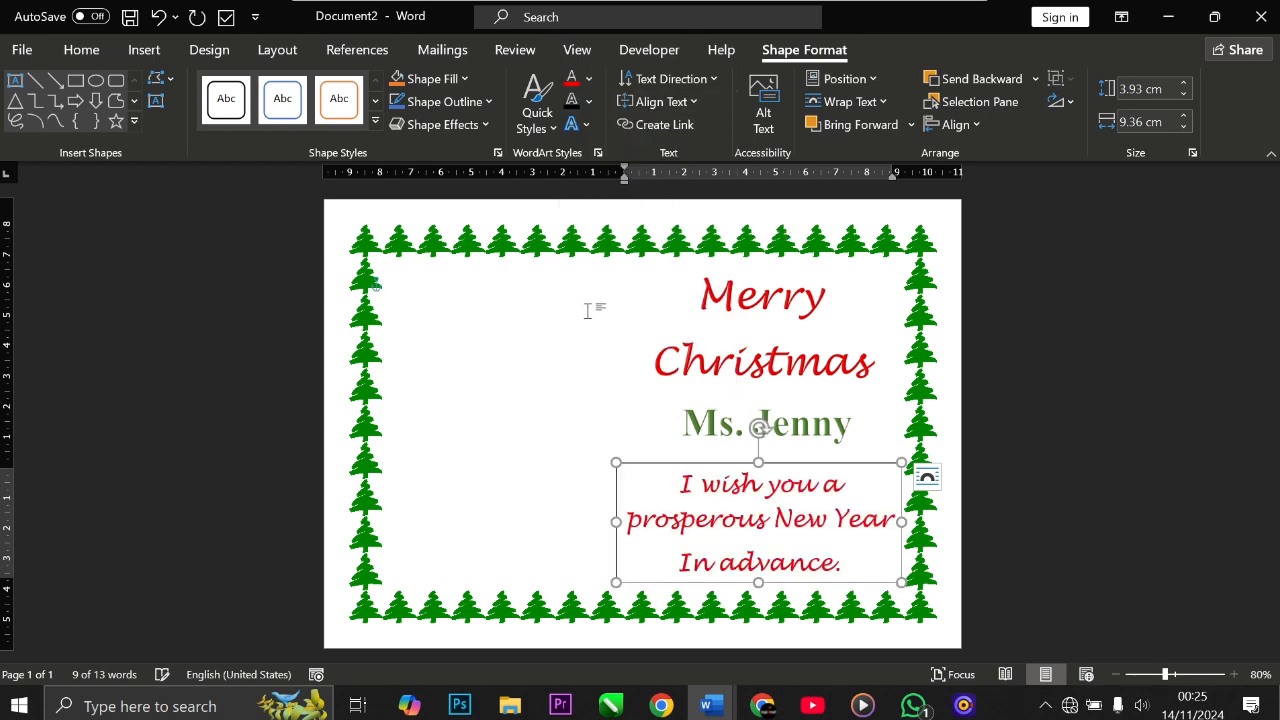
Step: Try a dark green text fill for the message text, then restore it to standard red
click(553, 543)
click(650, 468)
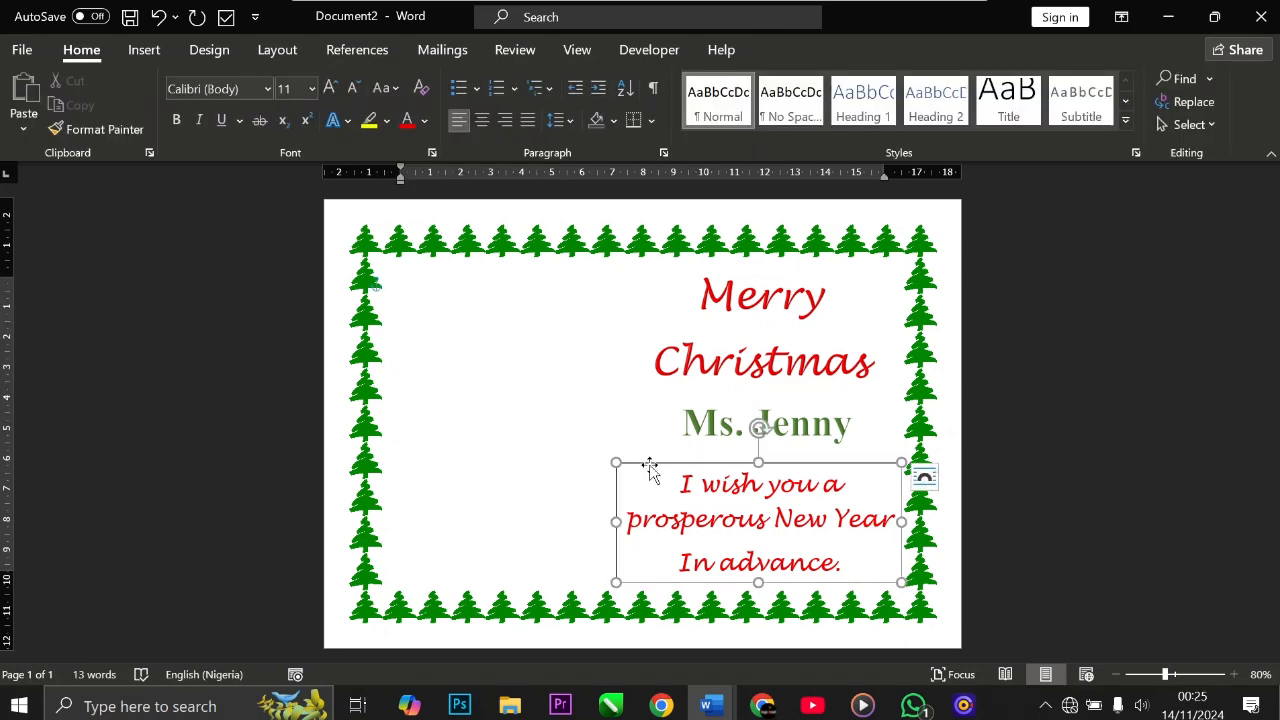
click(590, 78)
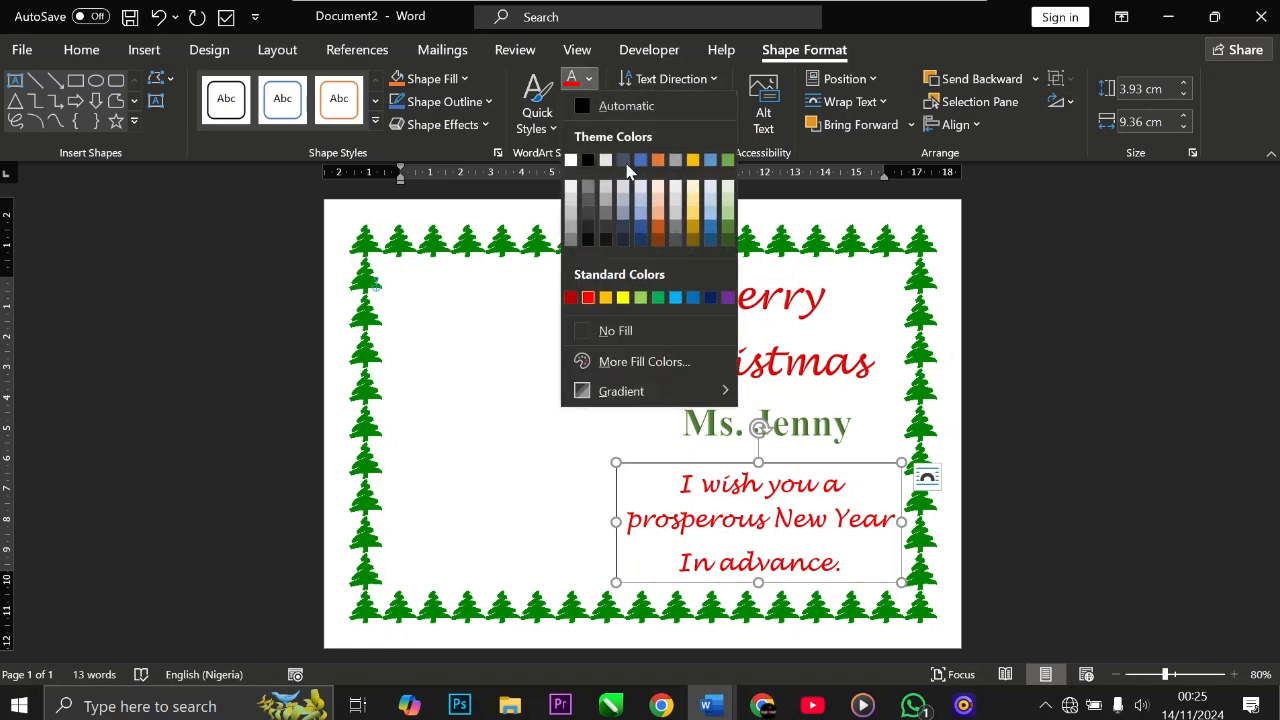
click(727, 240)
click(567, 530)
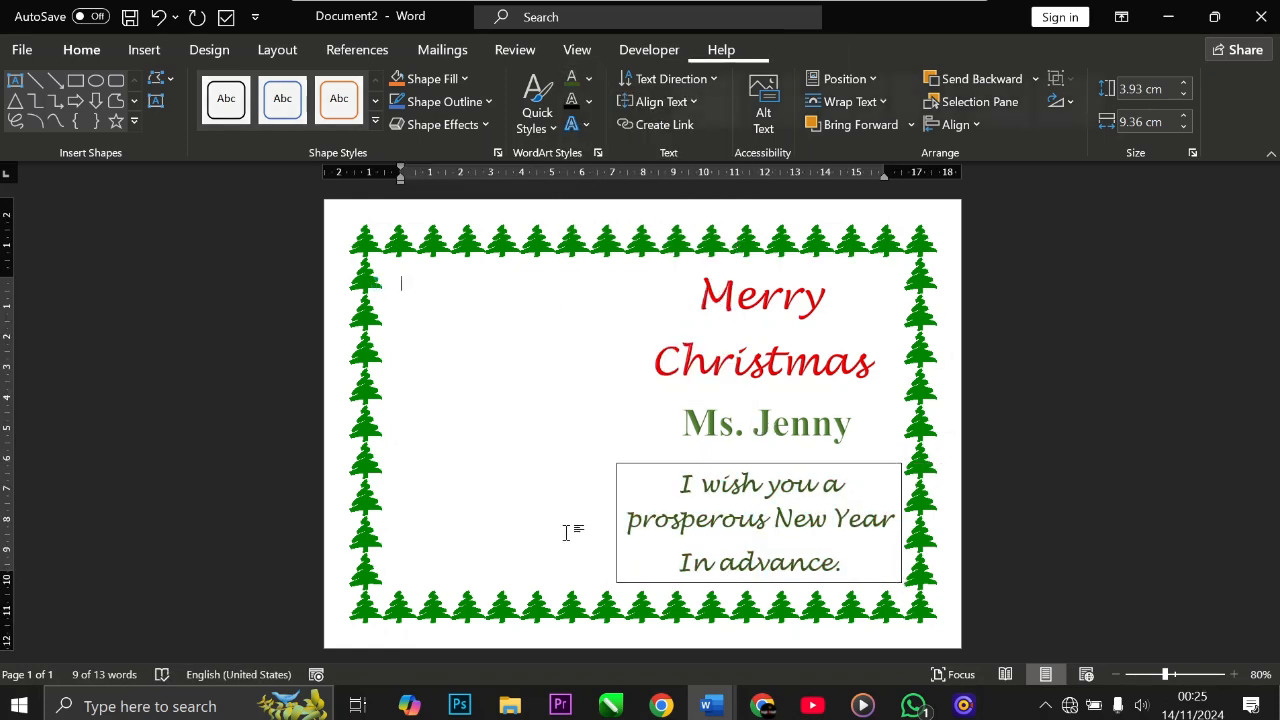
click(649, 466)
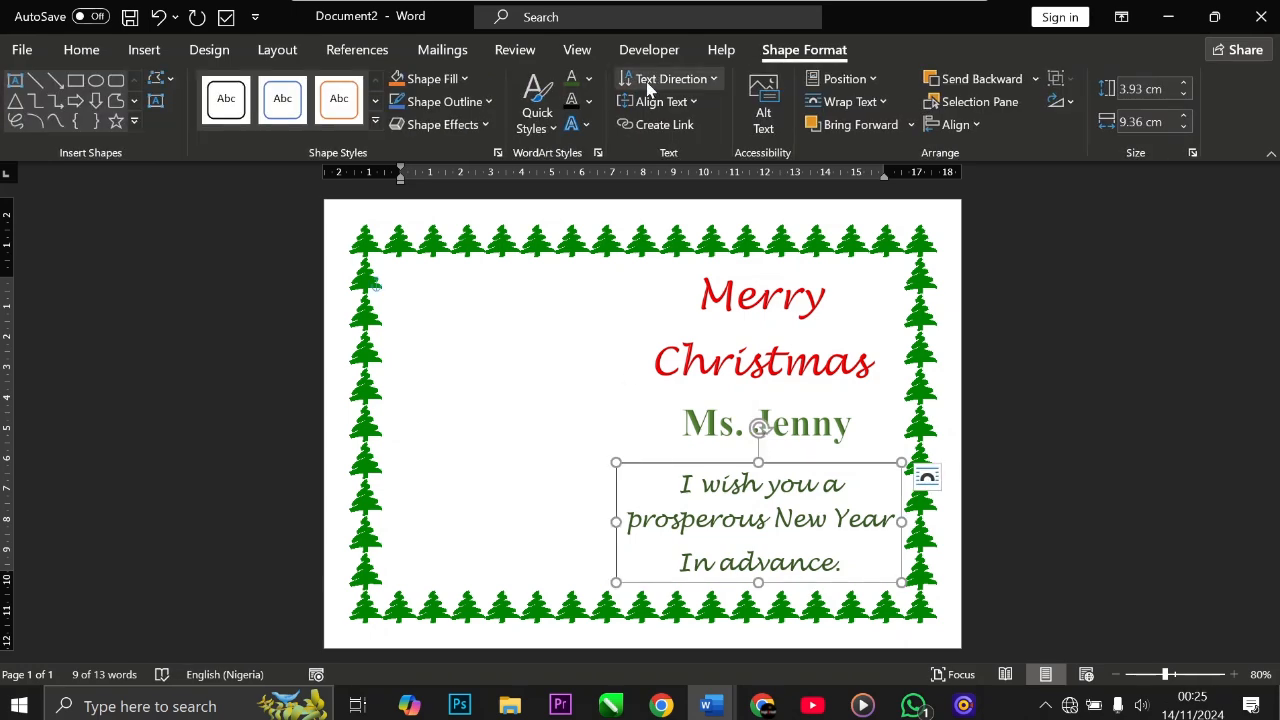
click(588, 78)
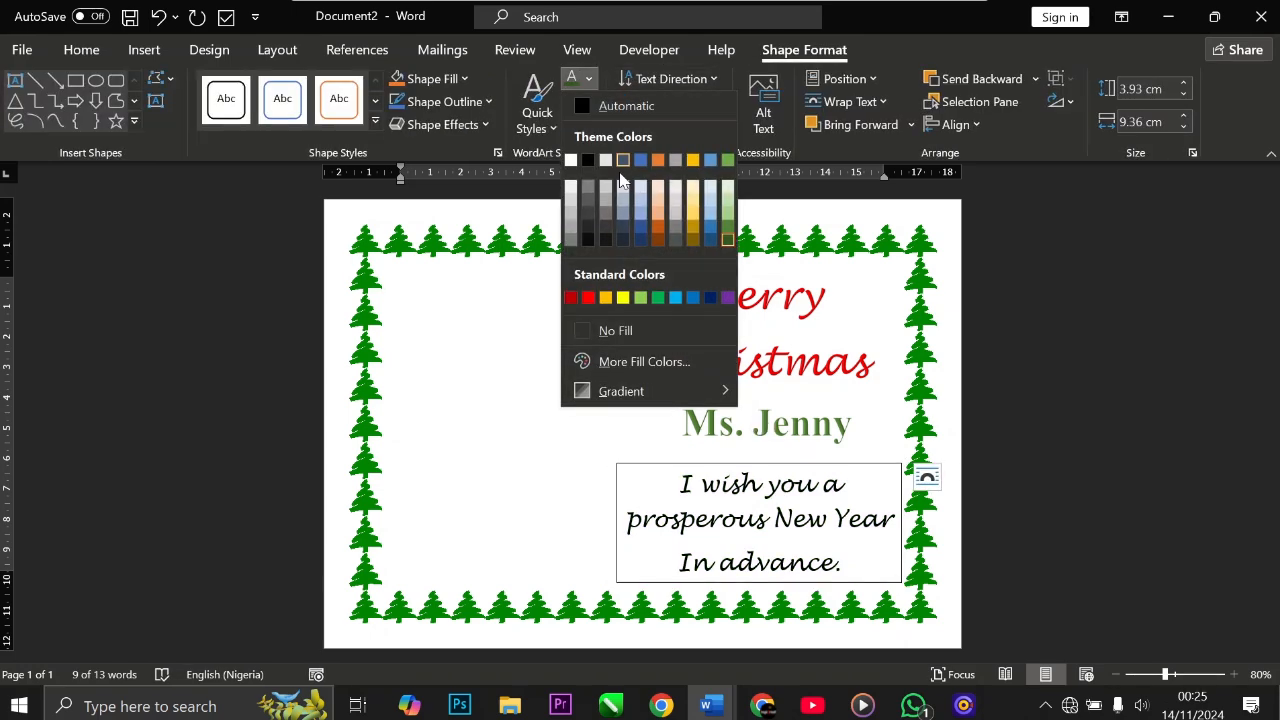
click(588, 298)
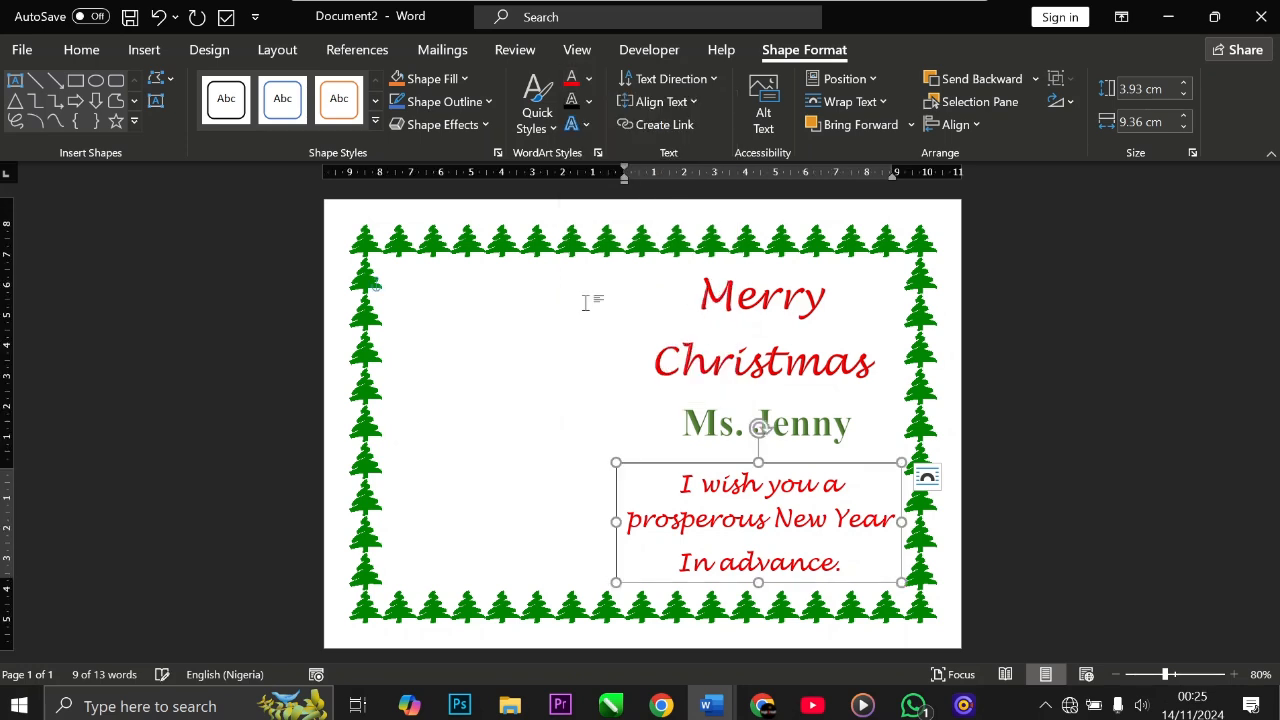
Step: Remove the outline from the message text box
click(548, 490)
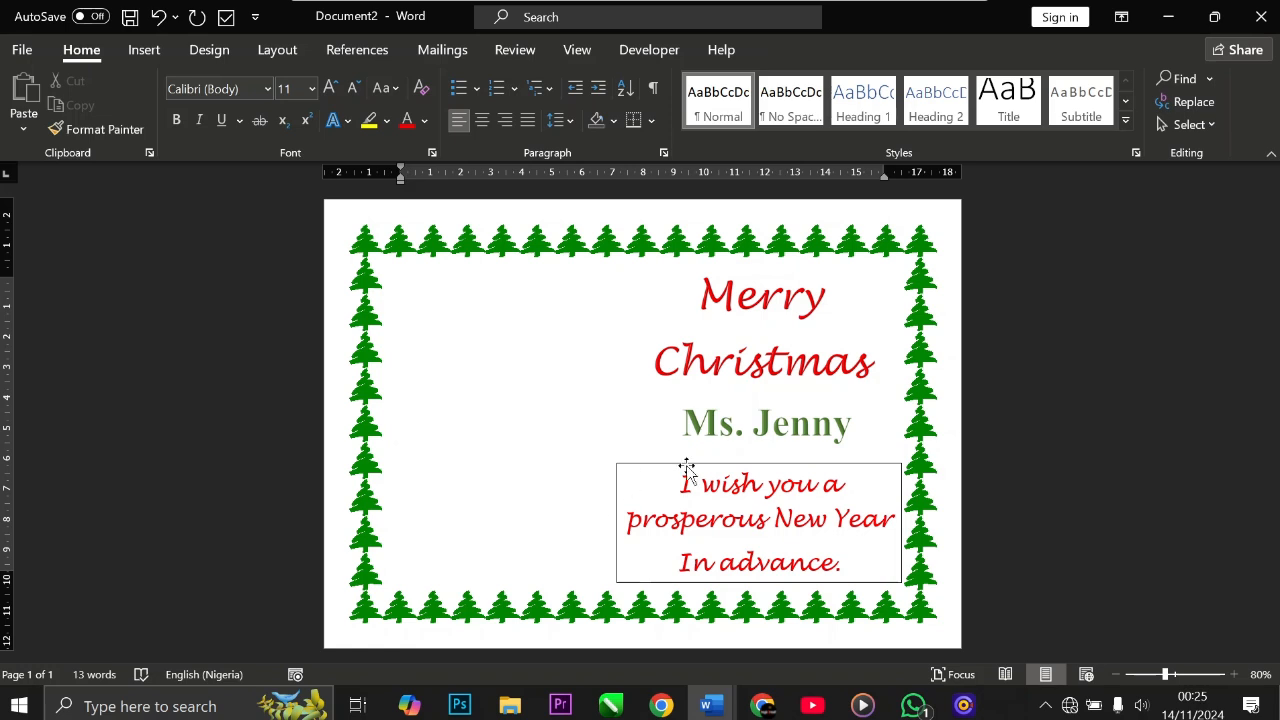
click(629, 495)
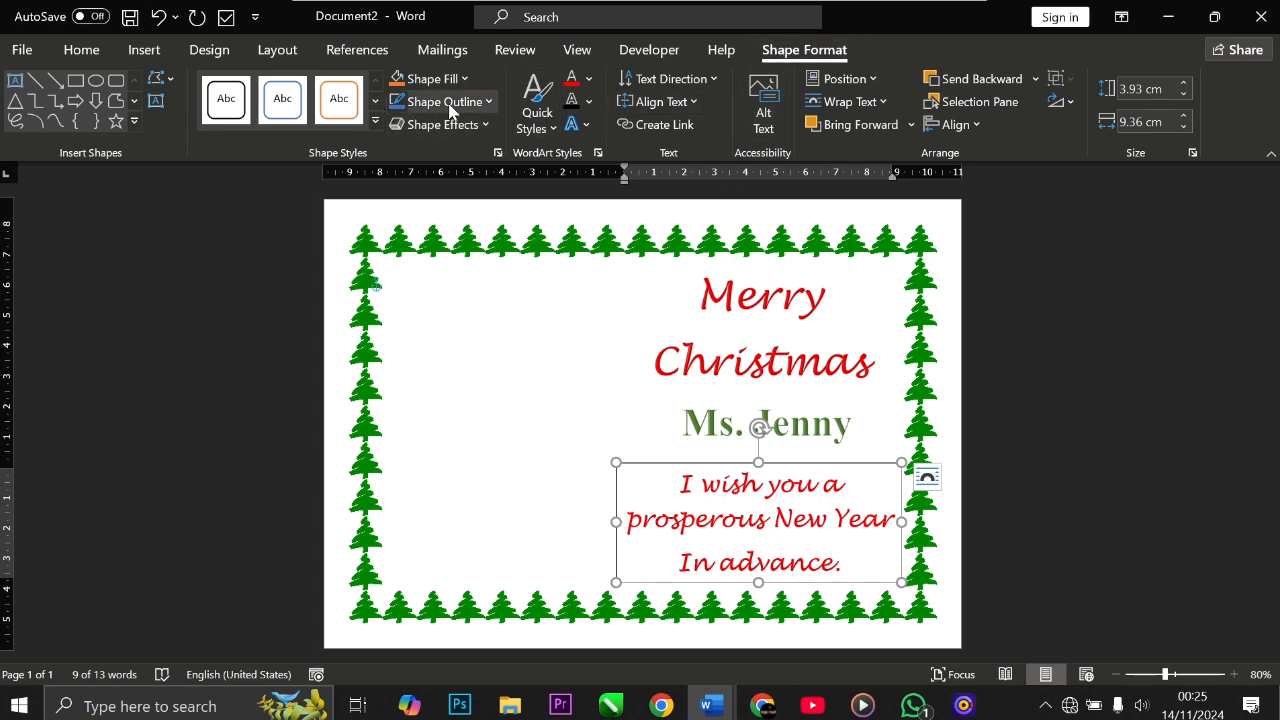
click(466, 104)
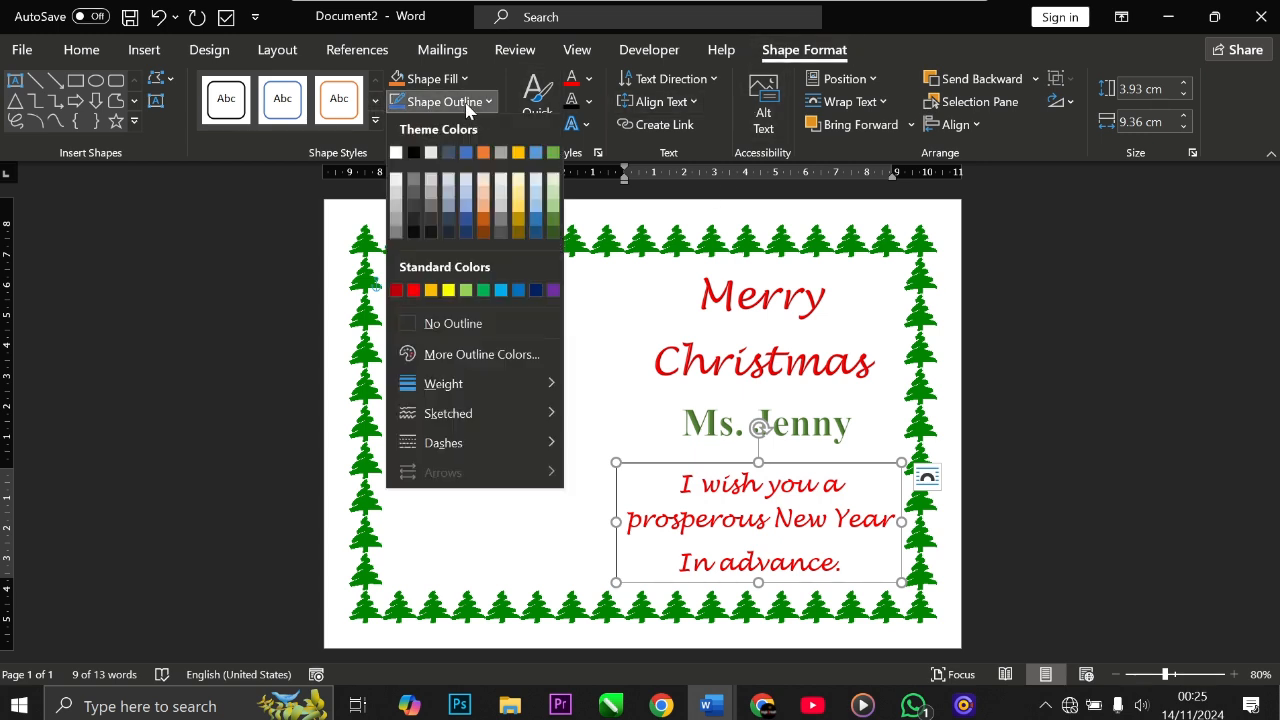
click(470, 323)
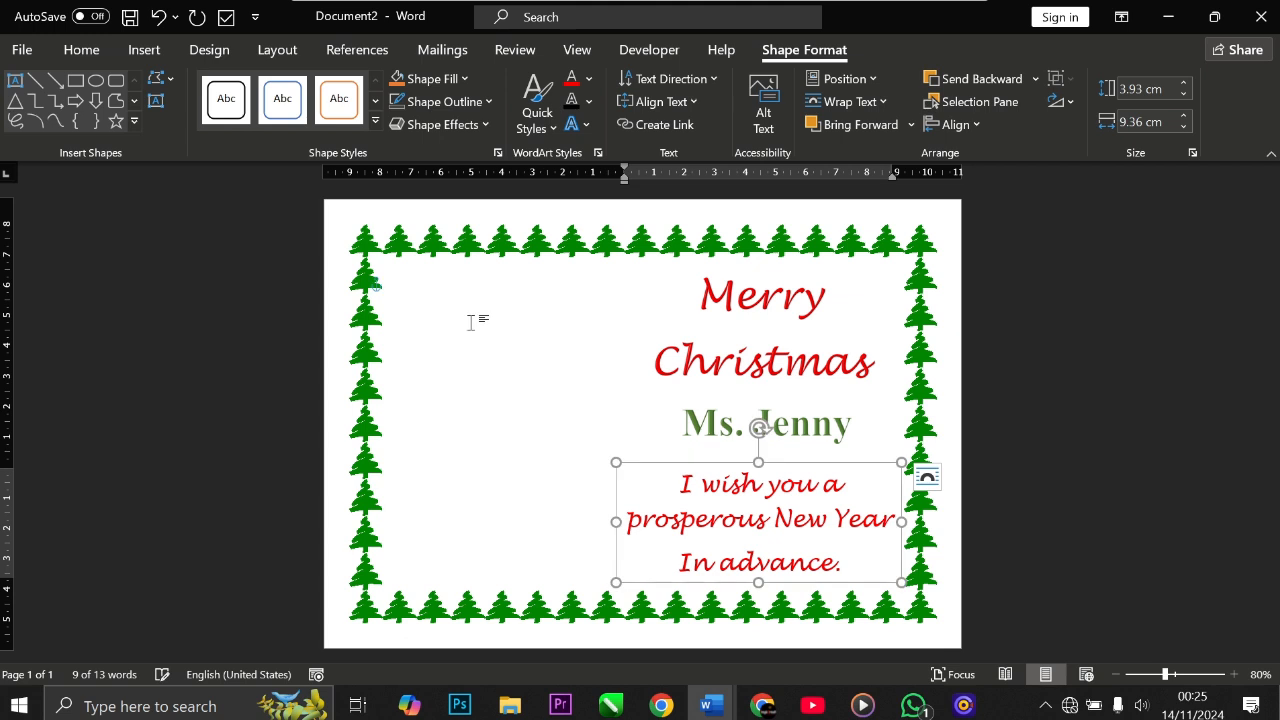
Step: Set the message text box's shape fill to No Fill
click(428, 79)
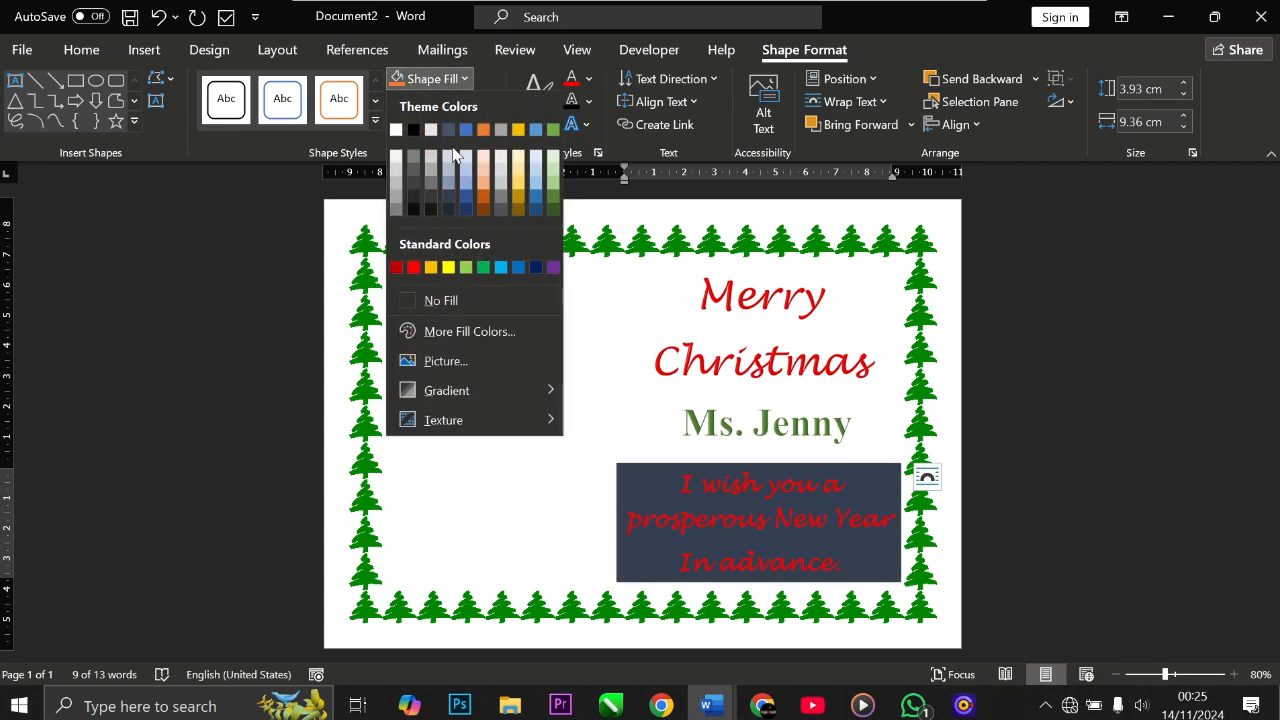
click(478, 301)
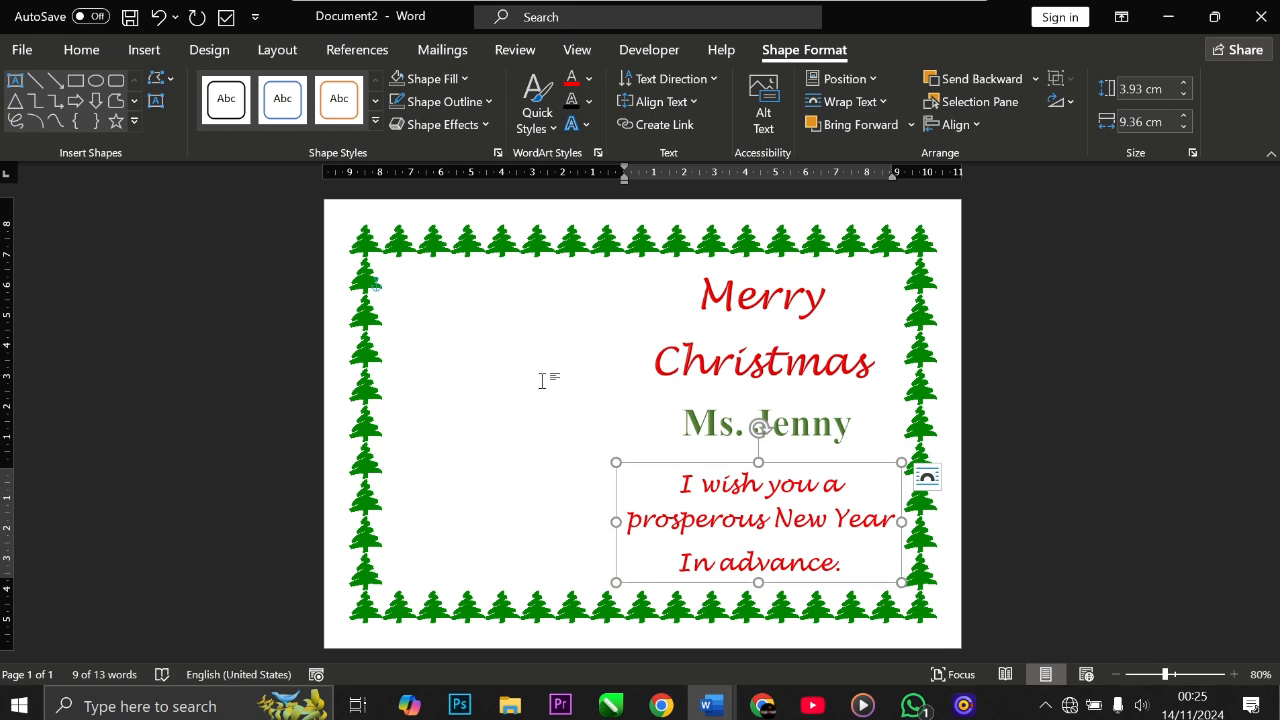
click(588, 570)
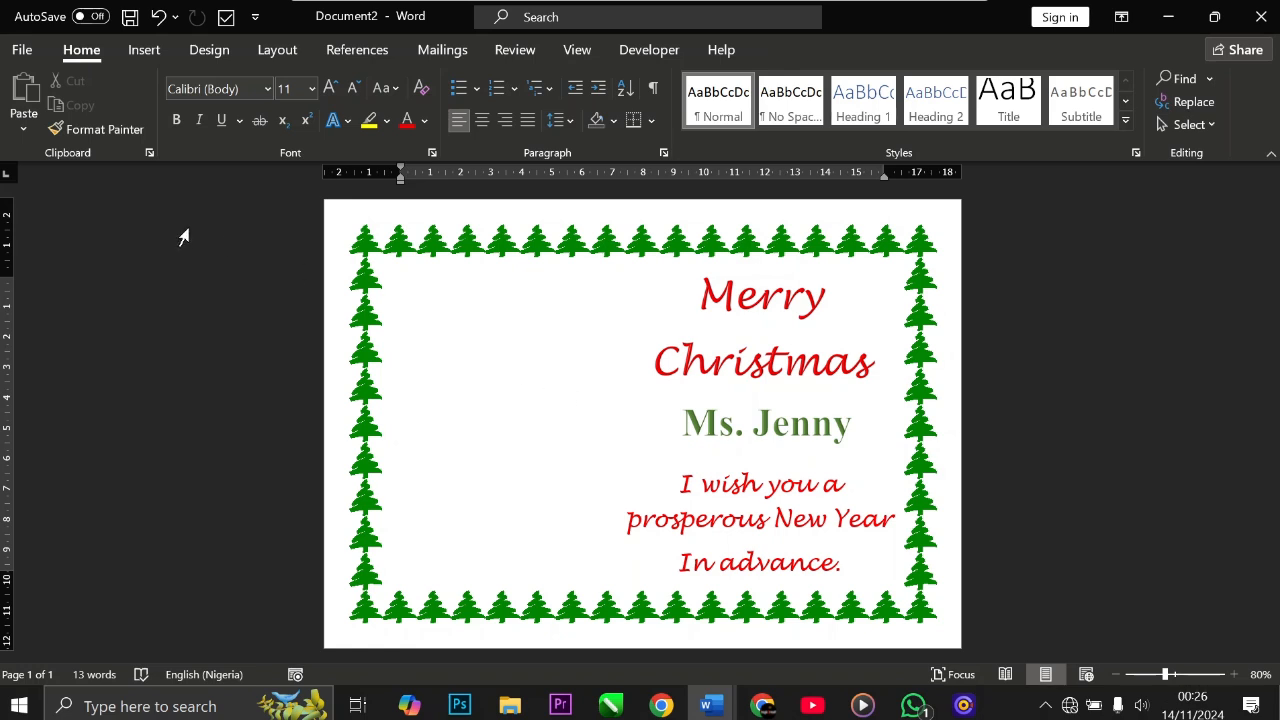
Step: Insert the father-christmas picture from the Downloads folder onto the card
click(145, 51)
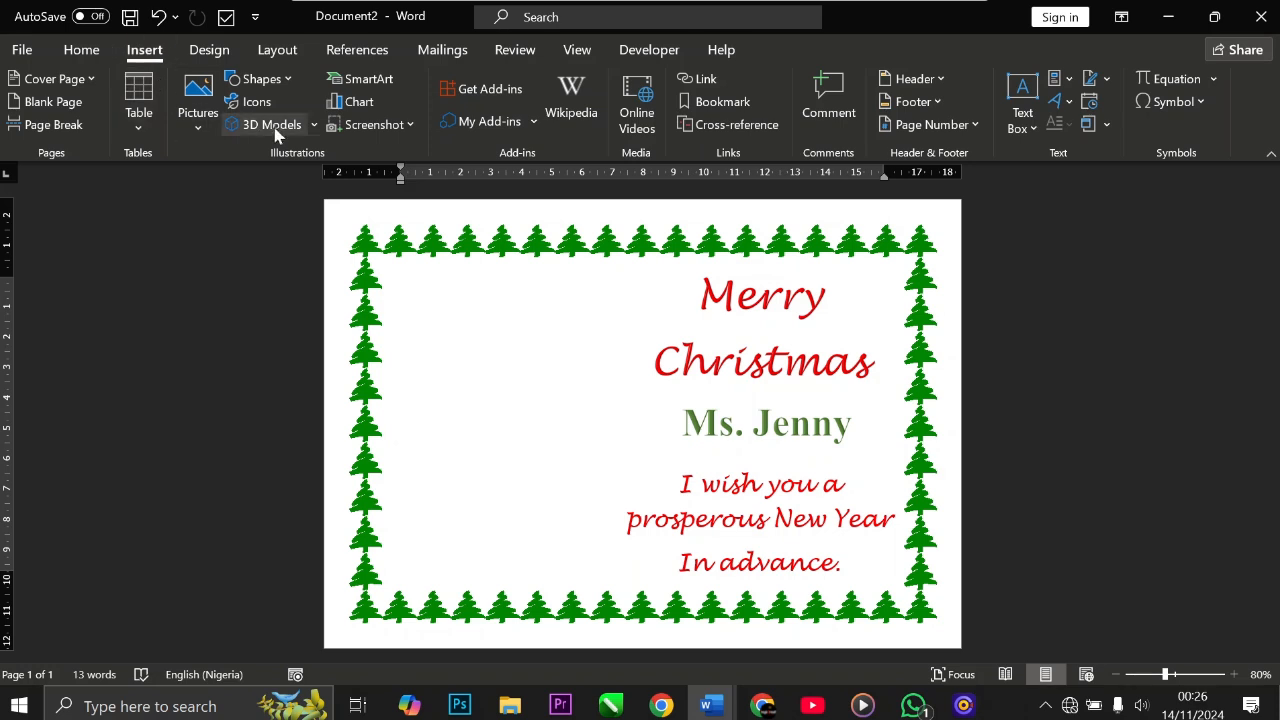
click(200, 118)
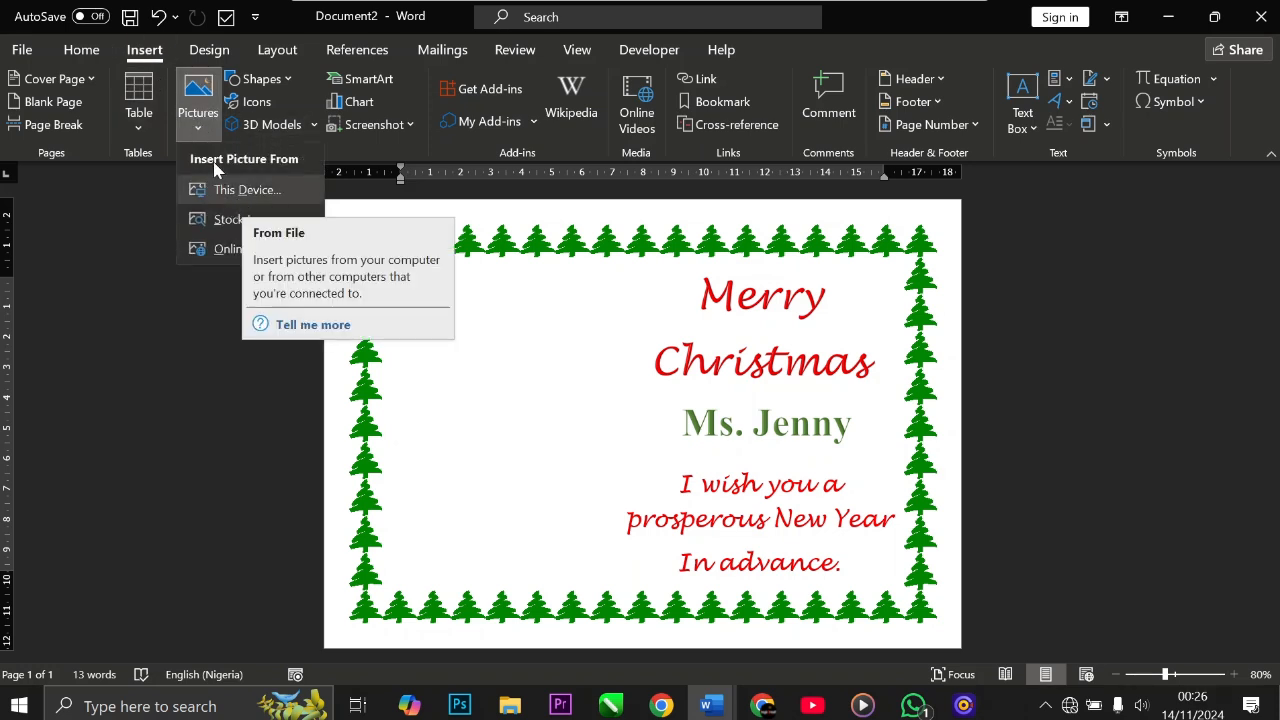
click(260, 190)
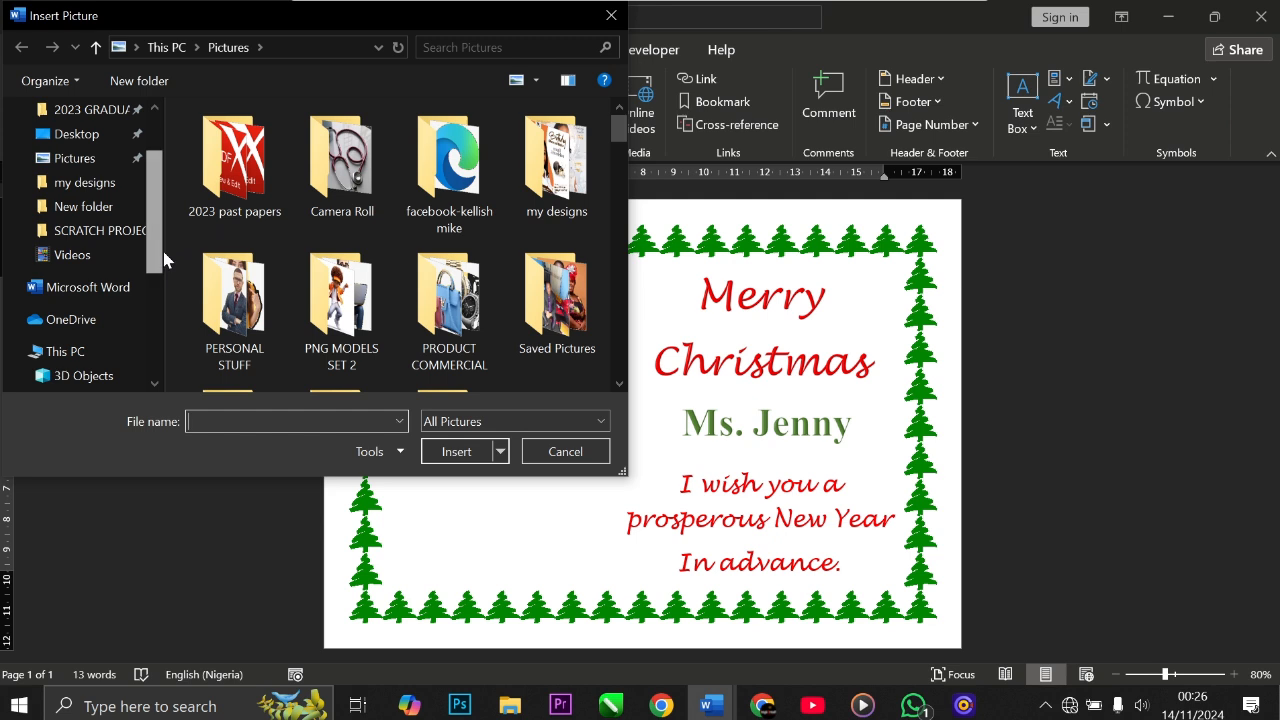
scroll(163, 251, up, 2)
click(85, 160)
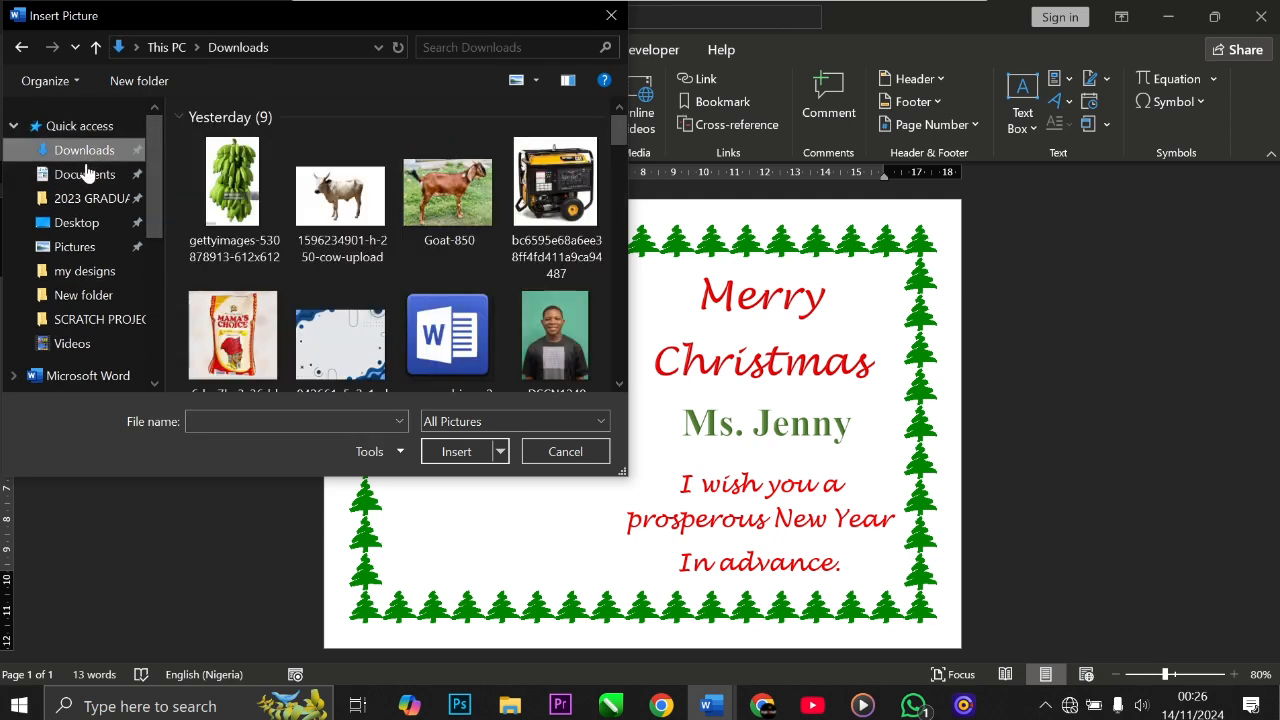
scroll(426, 290, down, 9)
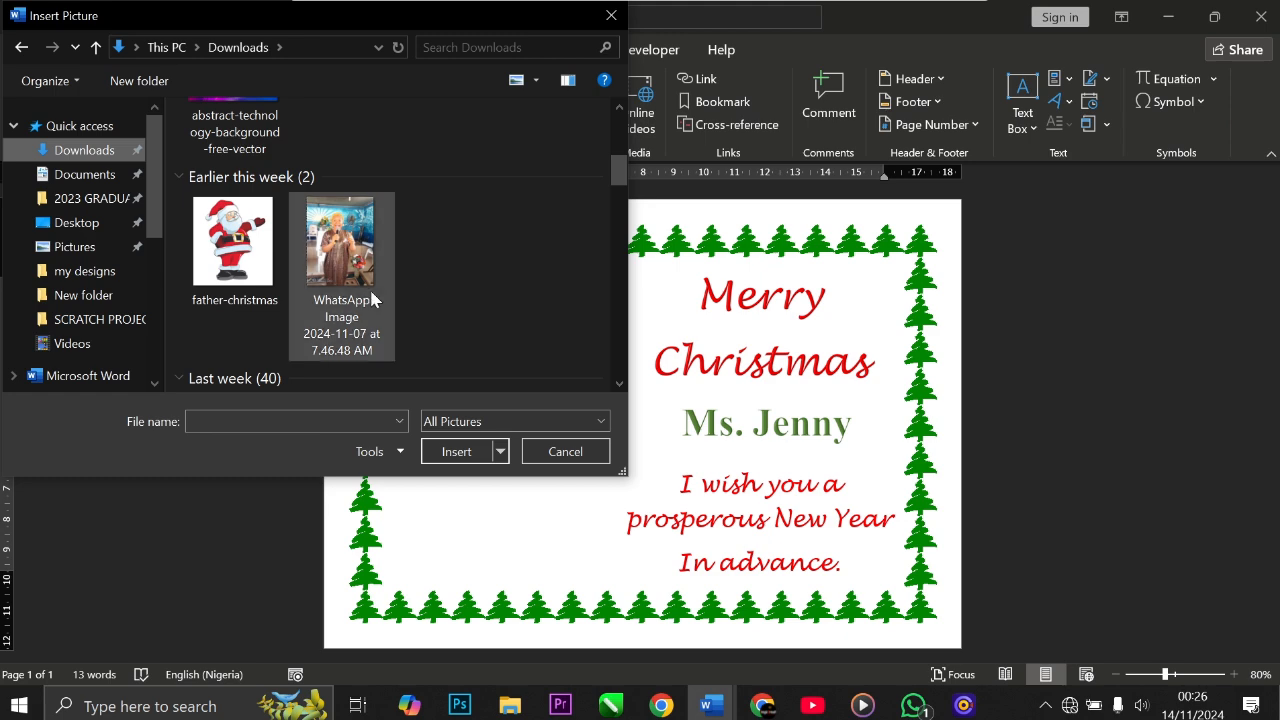
click(210, 265)
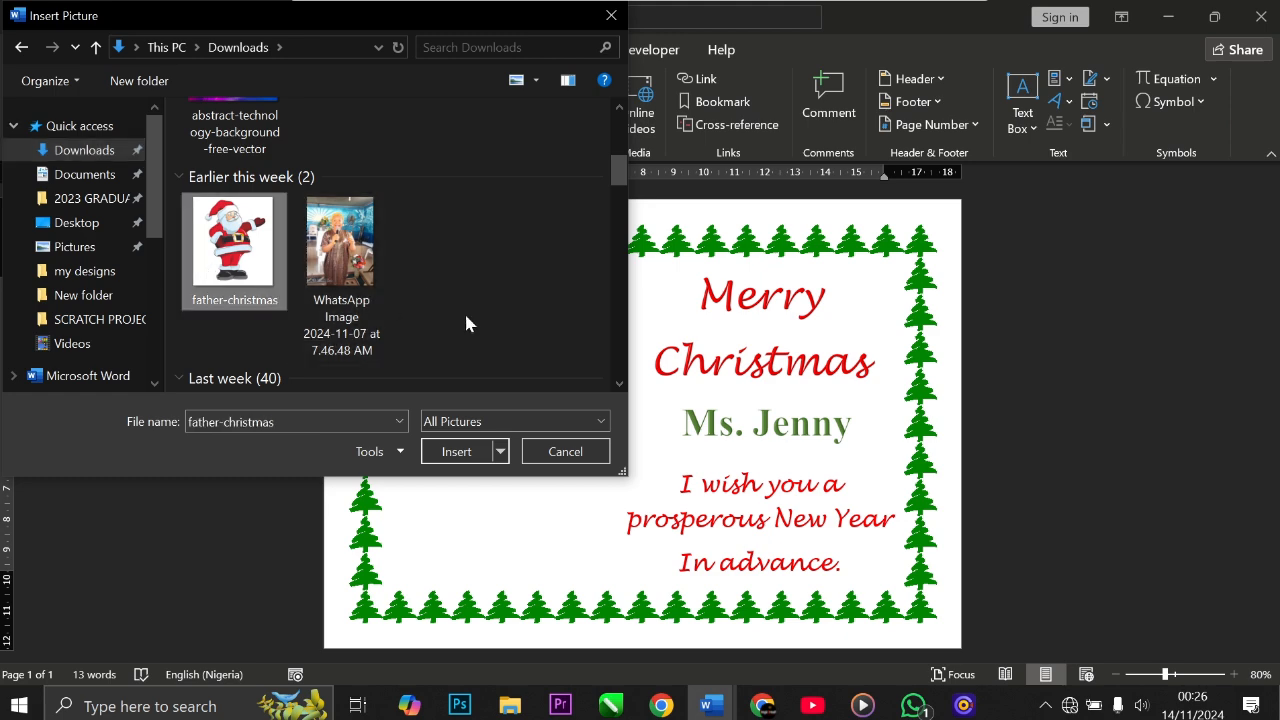
click(461, 459)
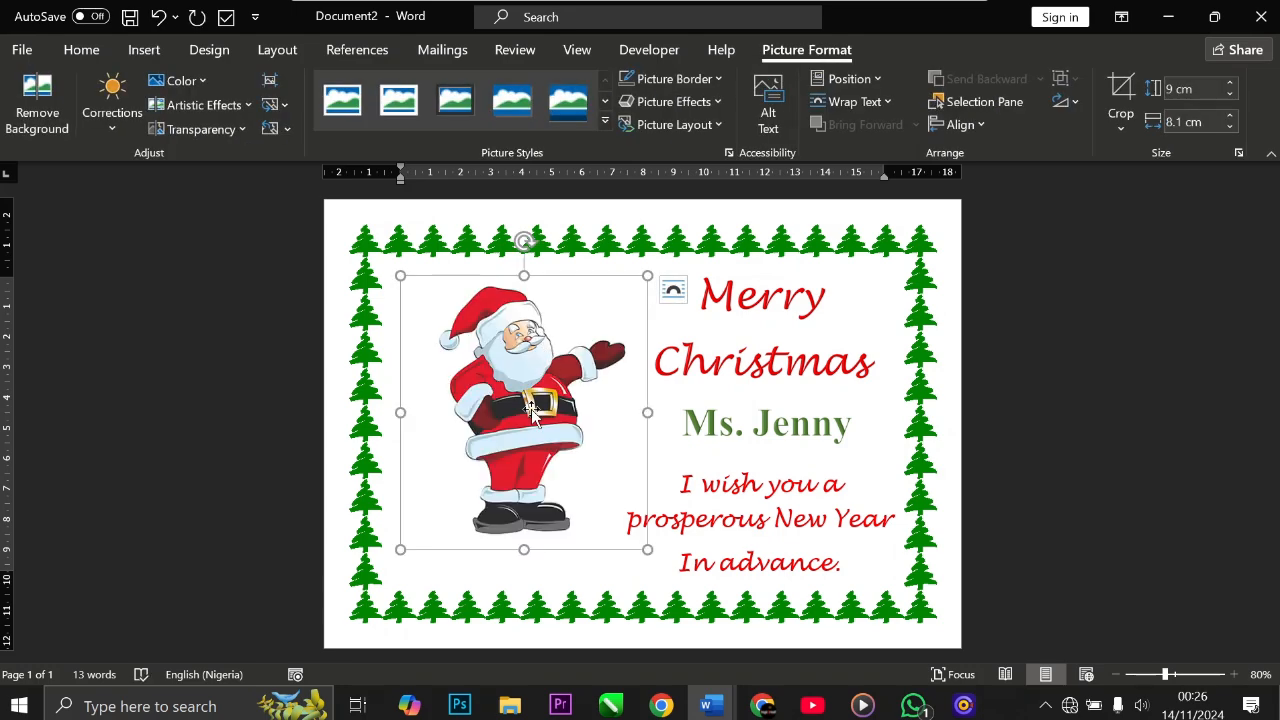
Step: Set the Santa picture's text wrapping to Behind Text
click(677, 449)
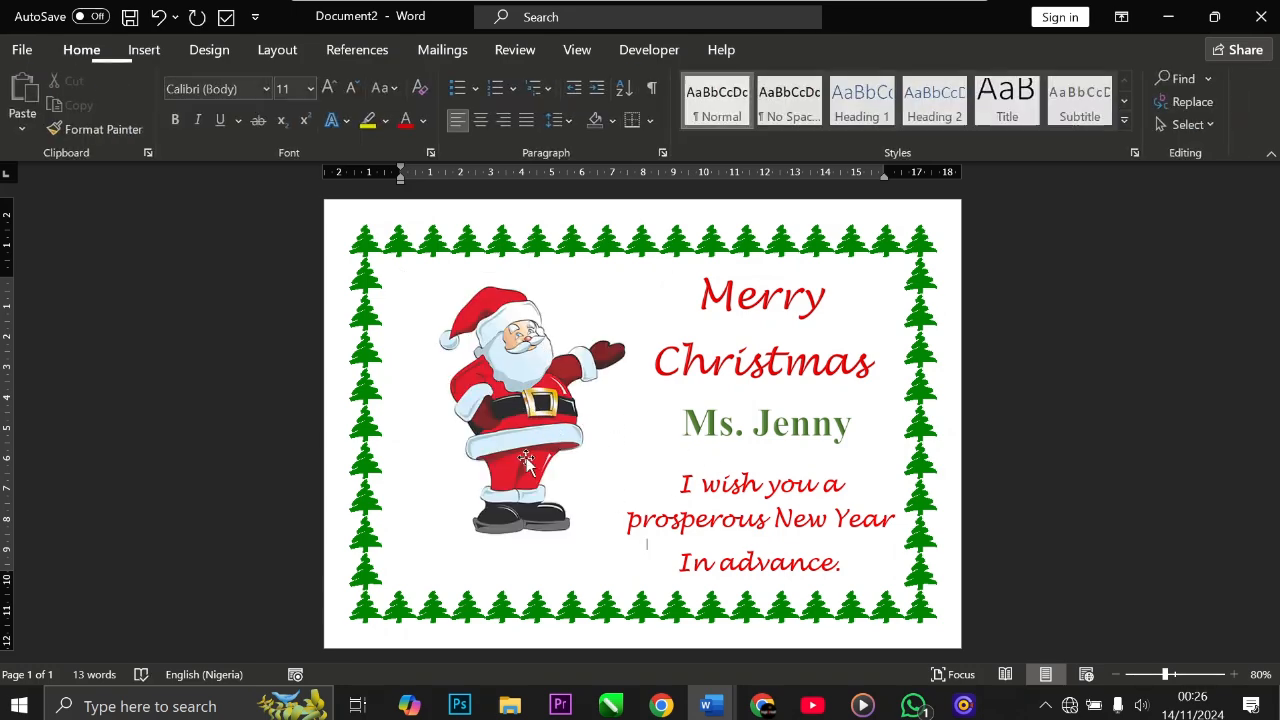
click(523, 400)
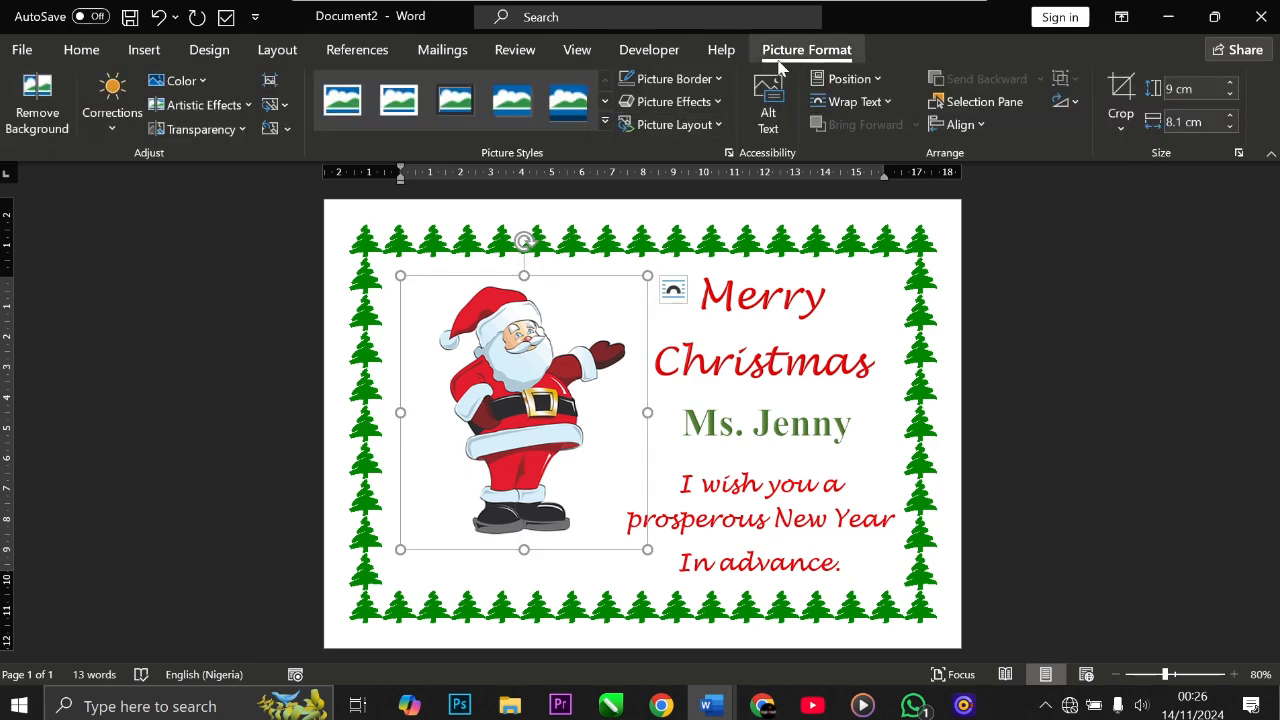
click(845, 105)
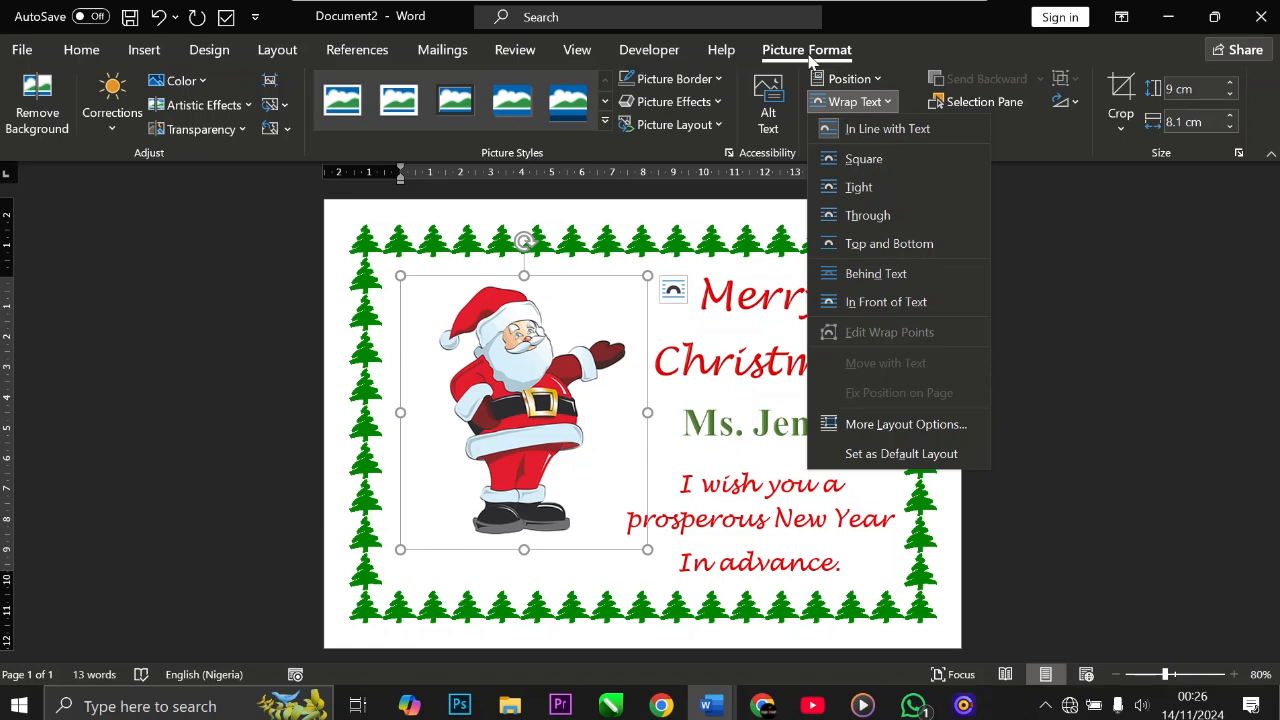
click(577, 530)
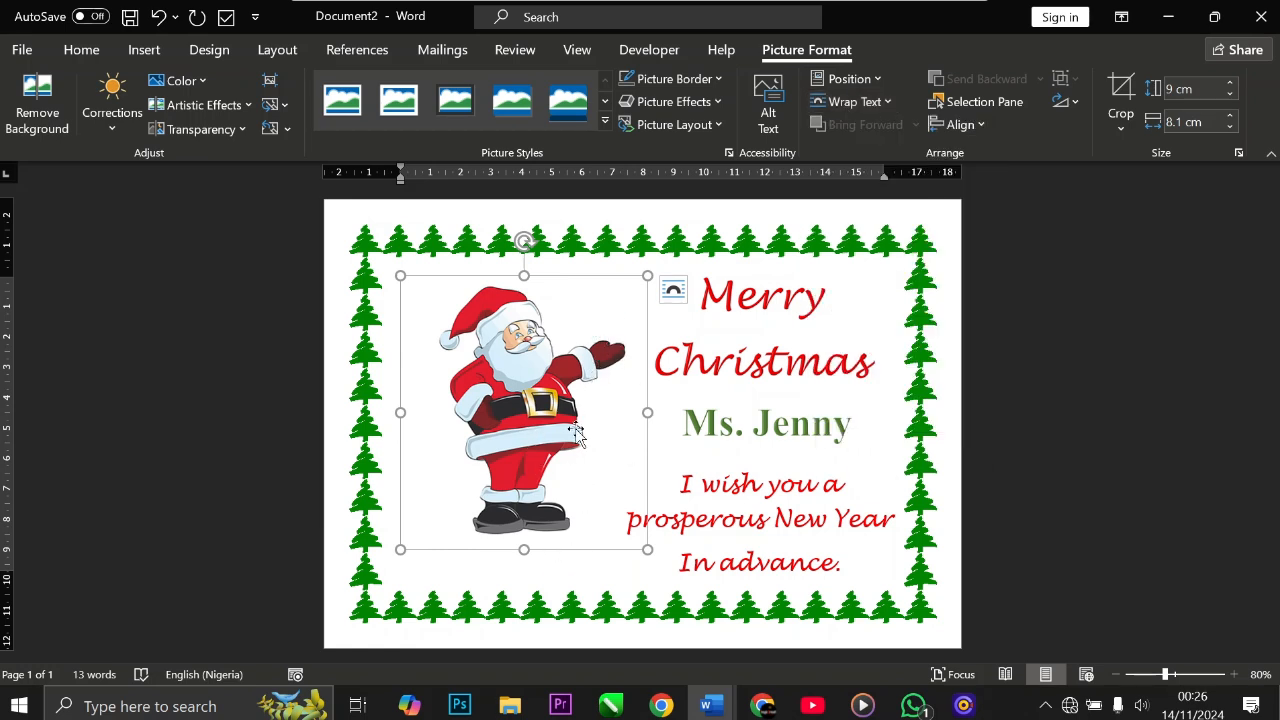
click(682, 457)
click(547, 446)
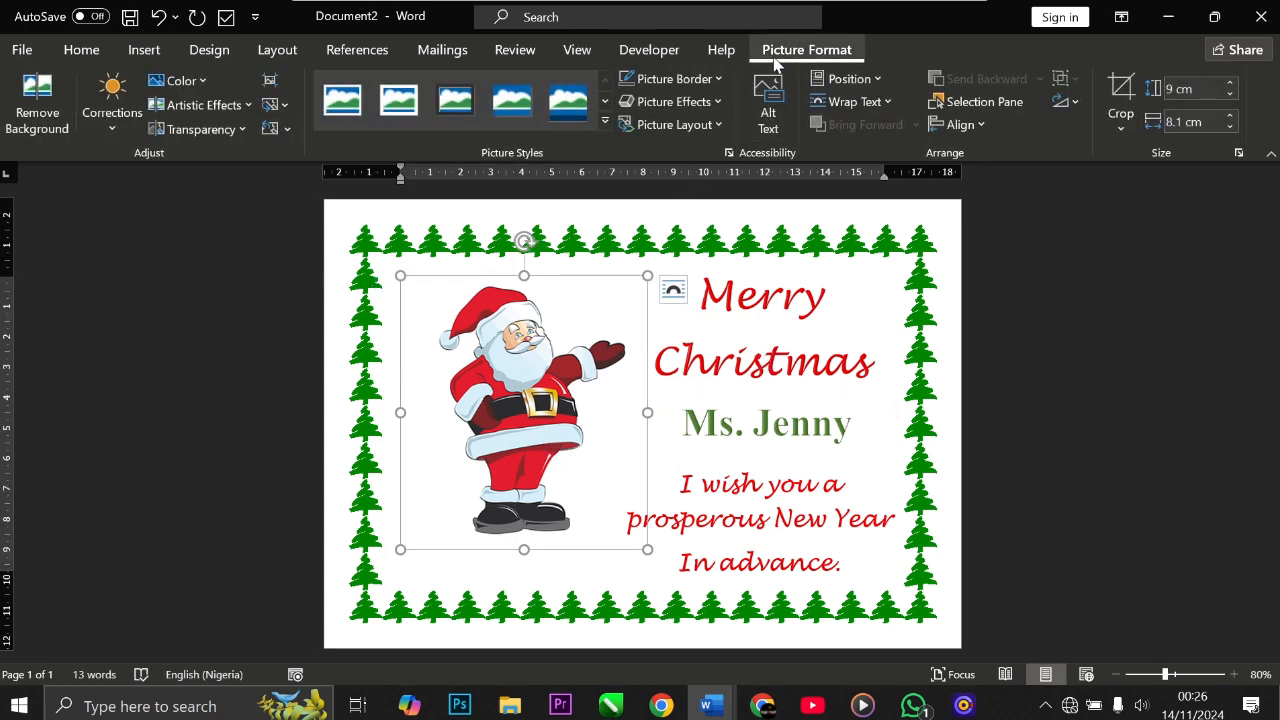
click(840, 103)
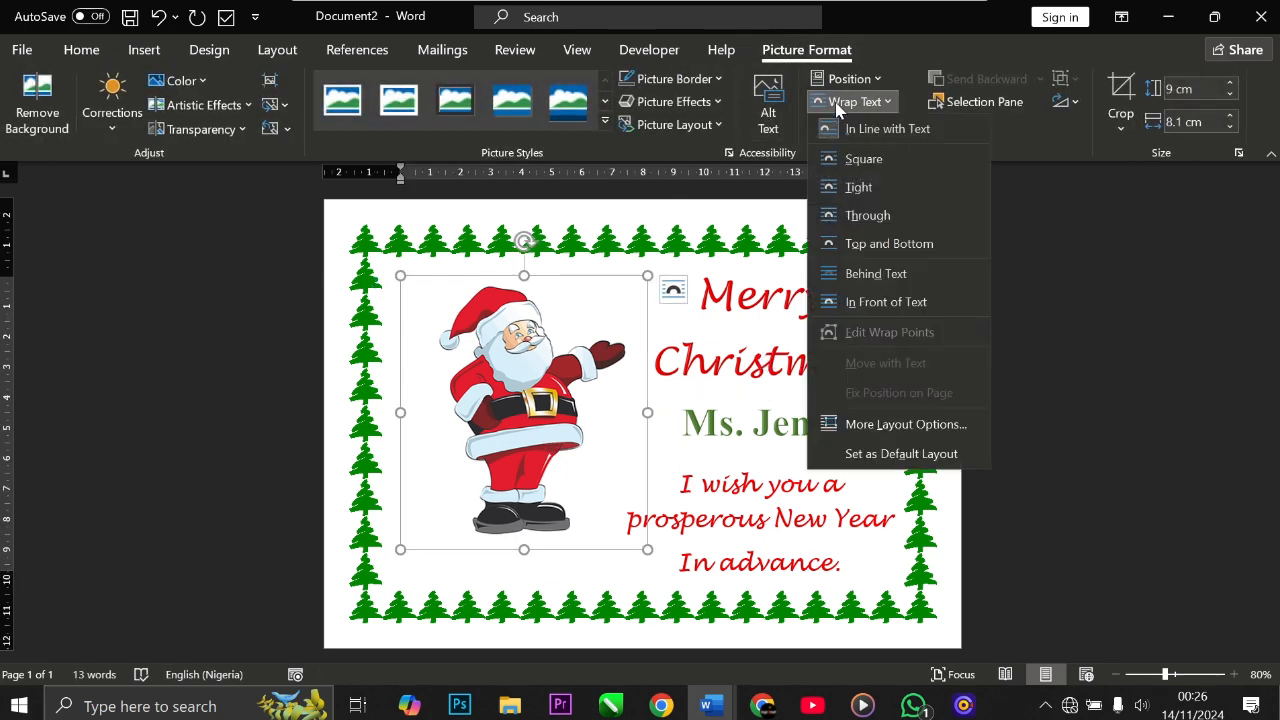
click(860, 273)
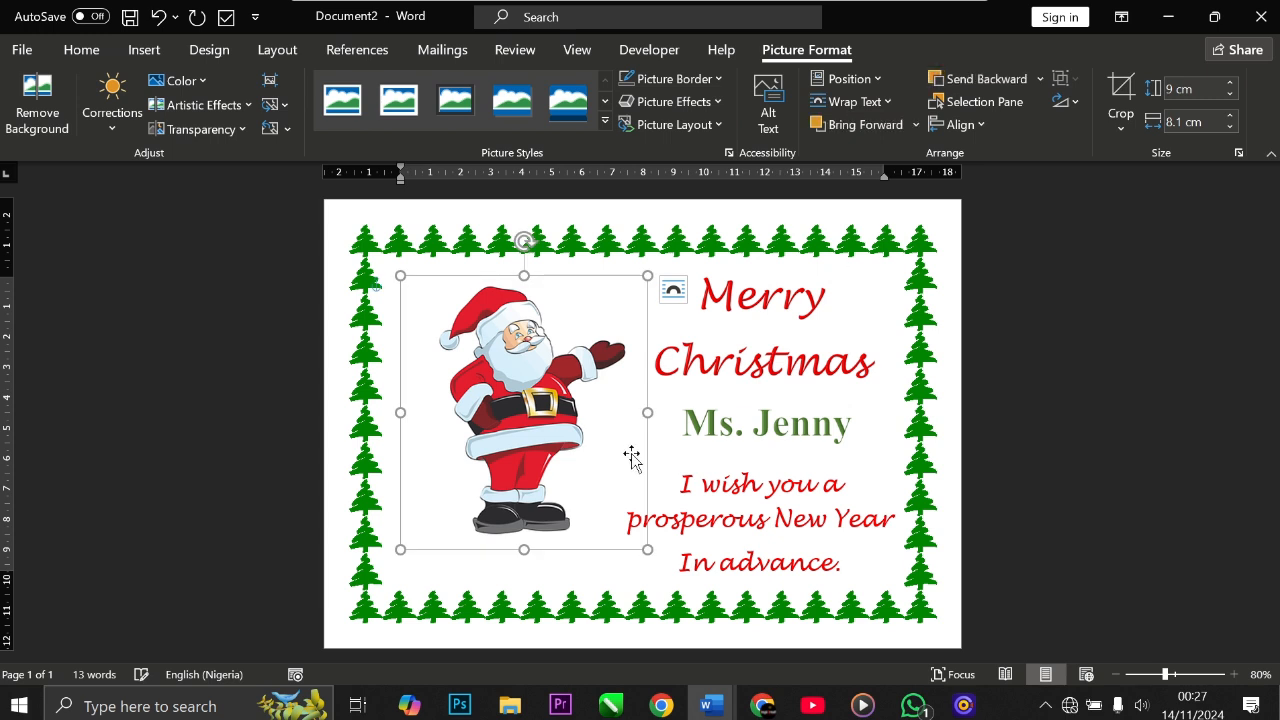
Step: Move the Santa picture left and enlarge it to about 10.2 cm high and 9.2 cm wide
drag(497, 411, 462, 430)
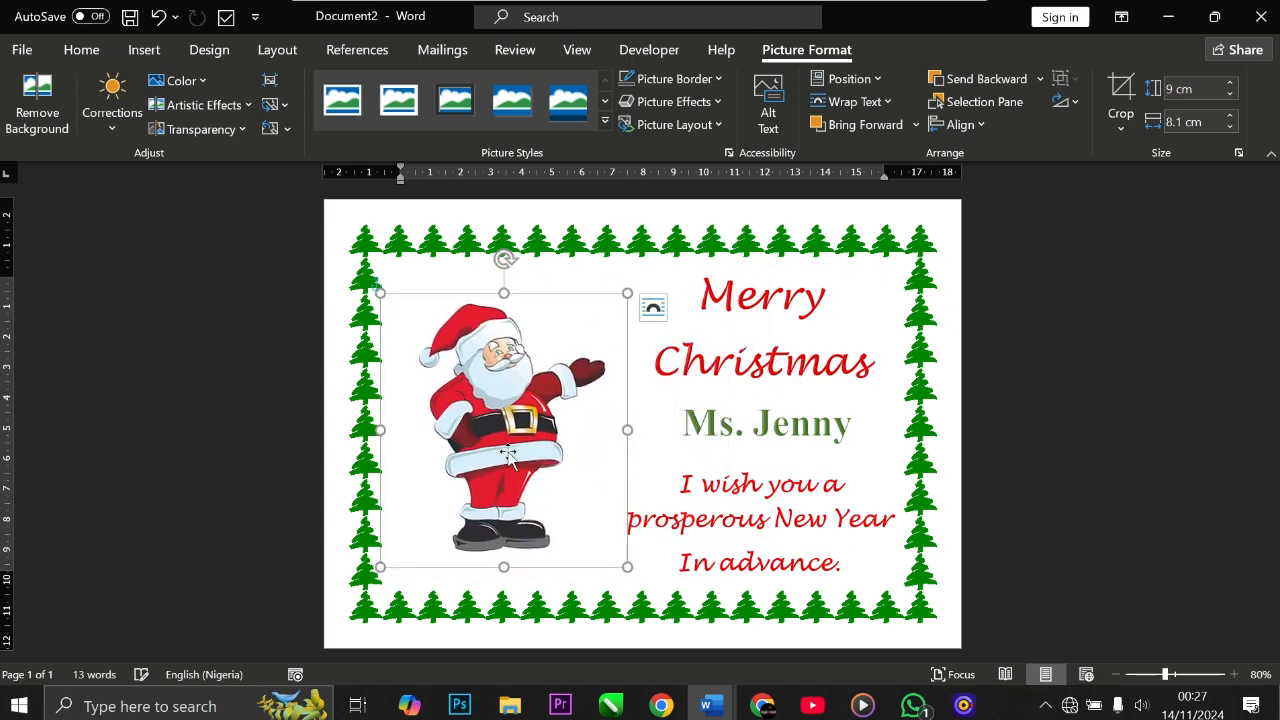
drag(628, 566, 646, 574)
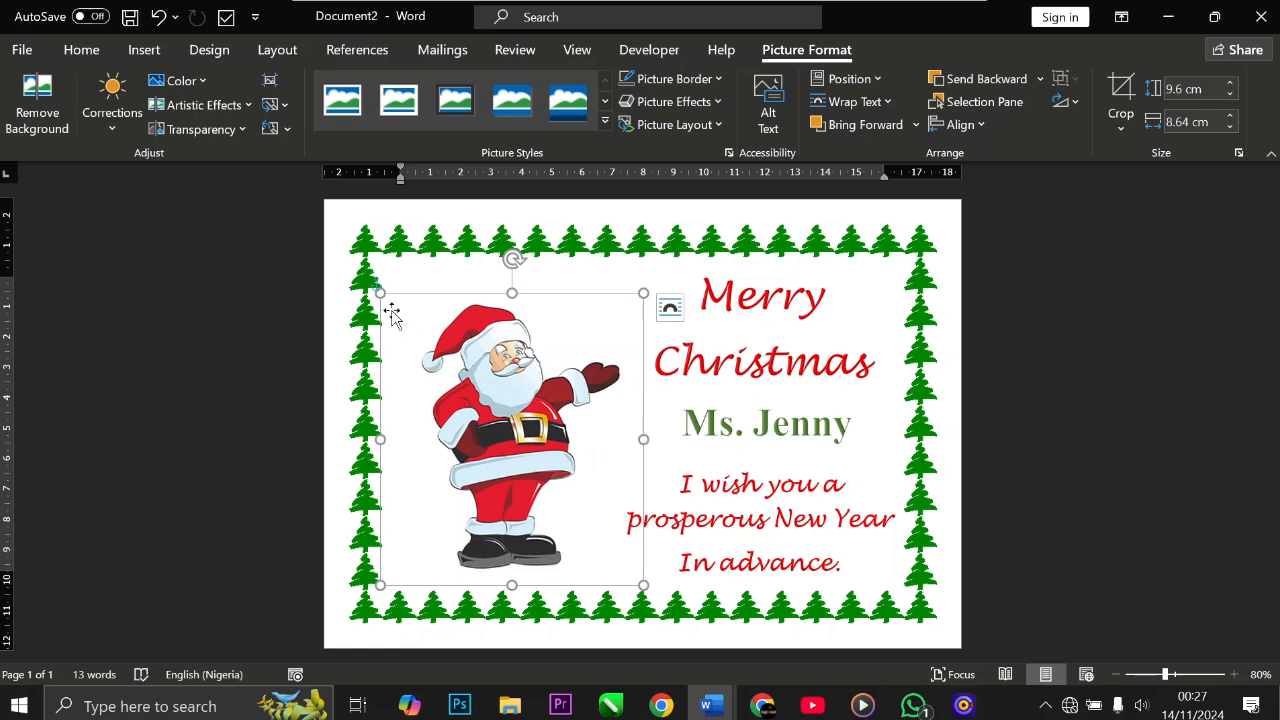
drag(380, 293, 359, 271)
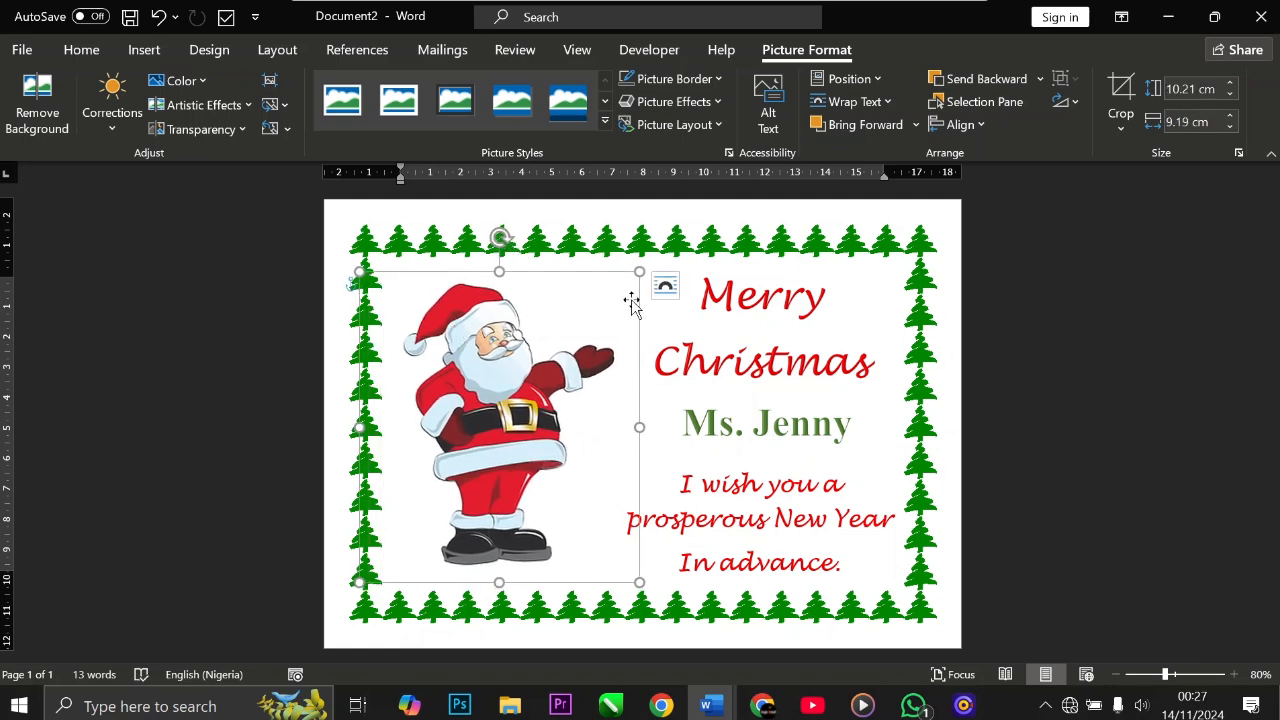
click(655, 330)
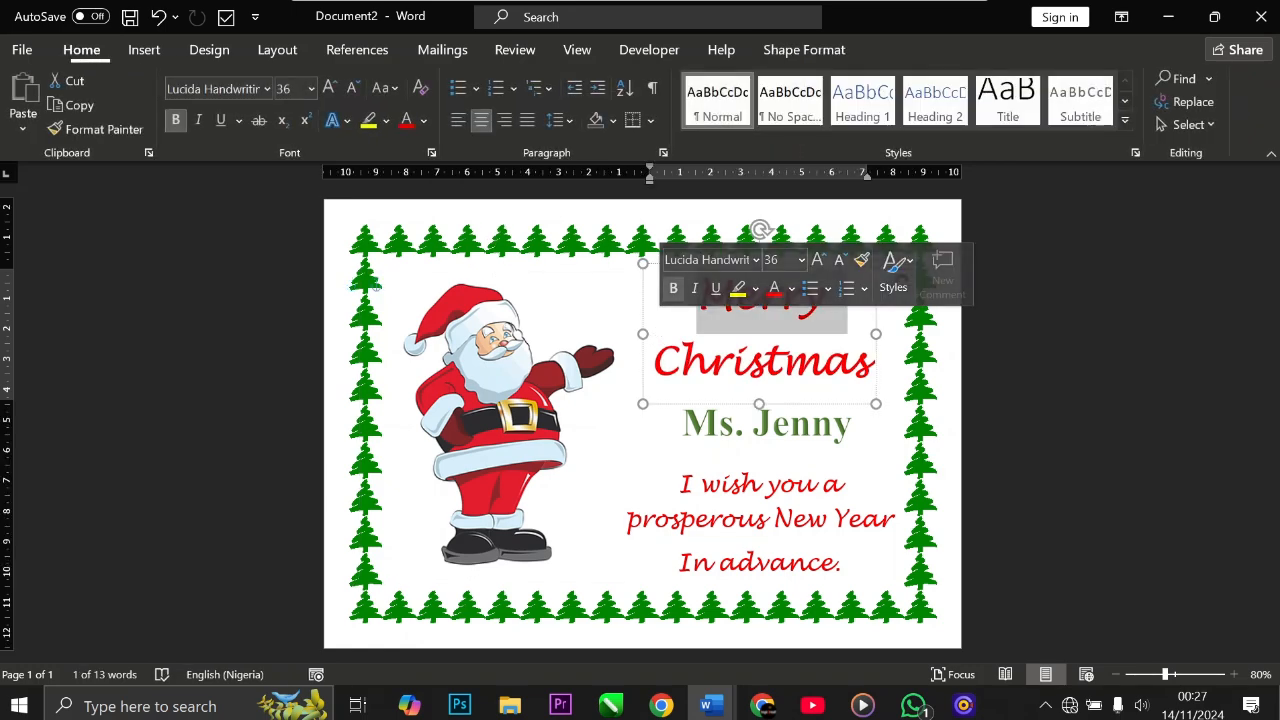
click(643, 426)
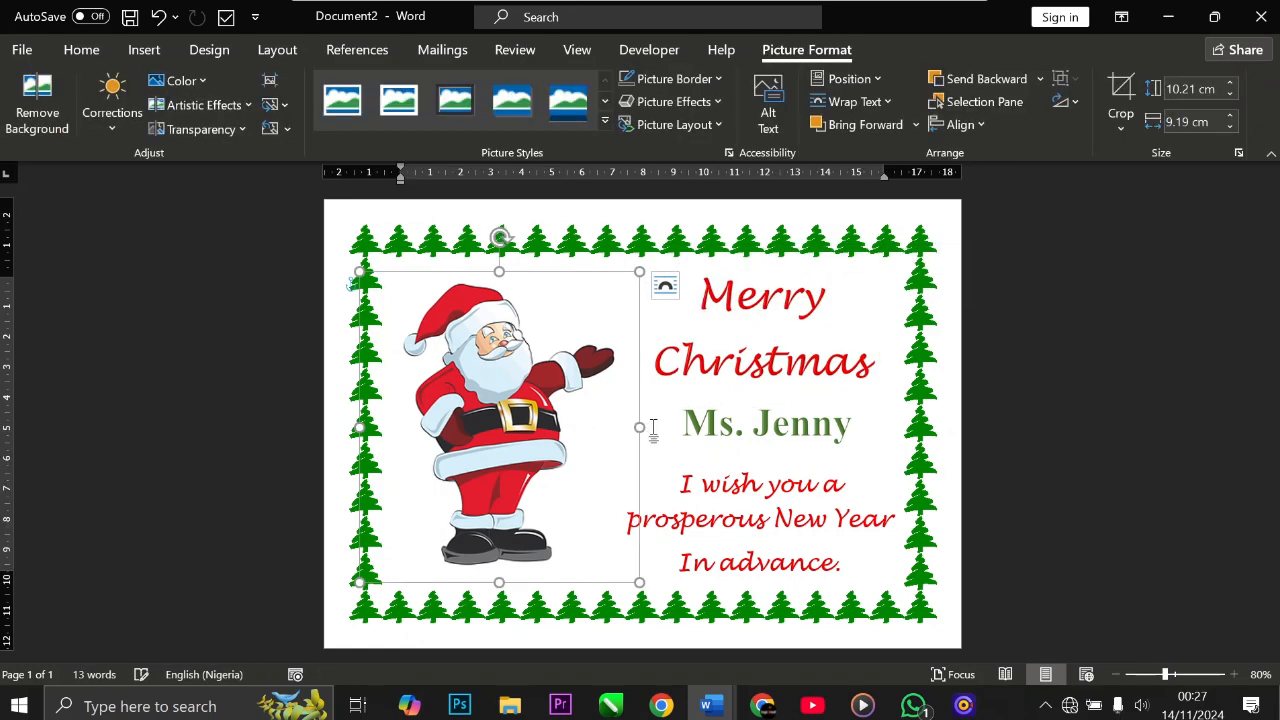
click(653, 430)
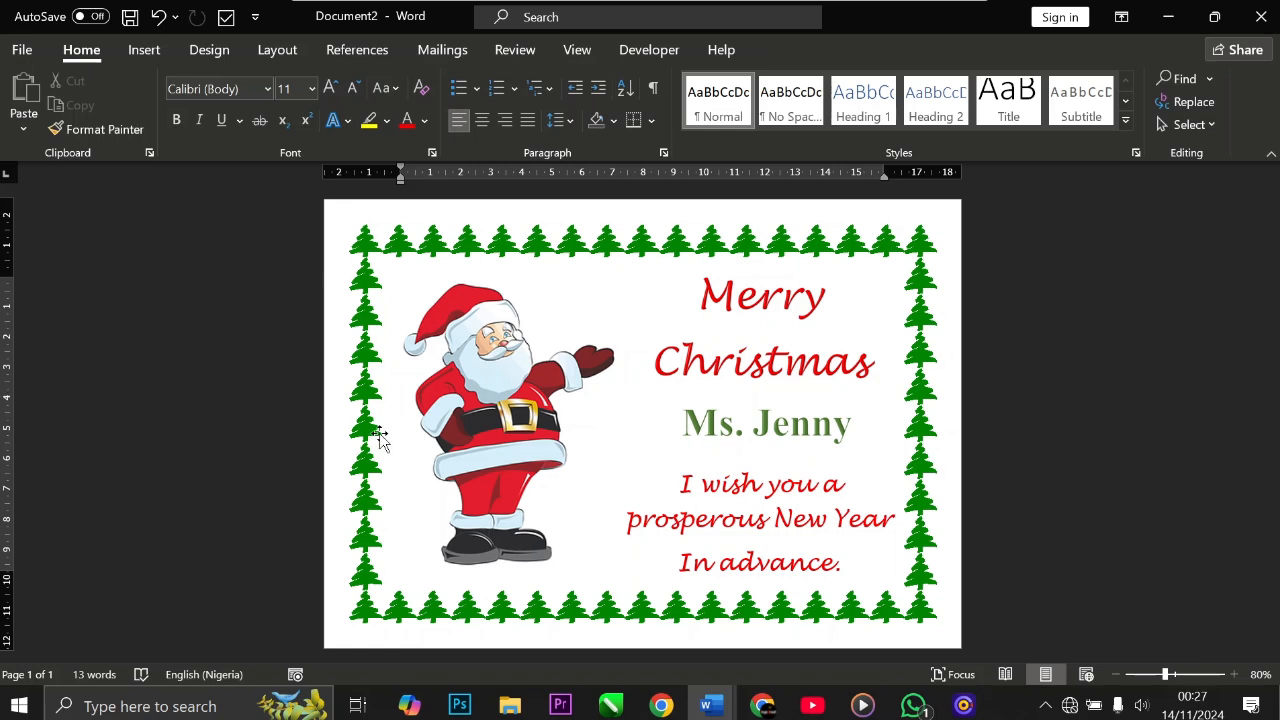
click(964, 706)
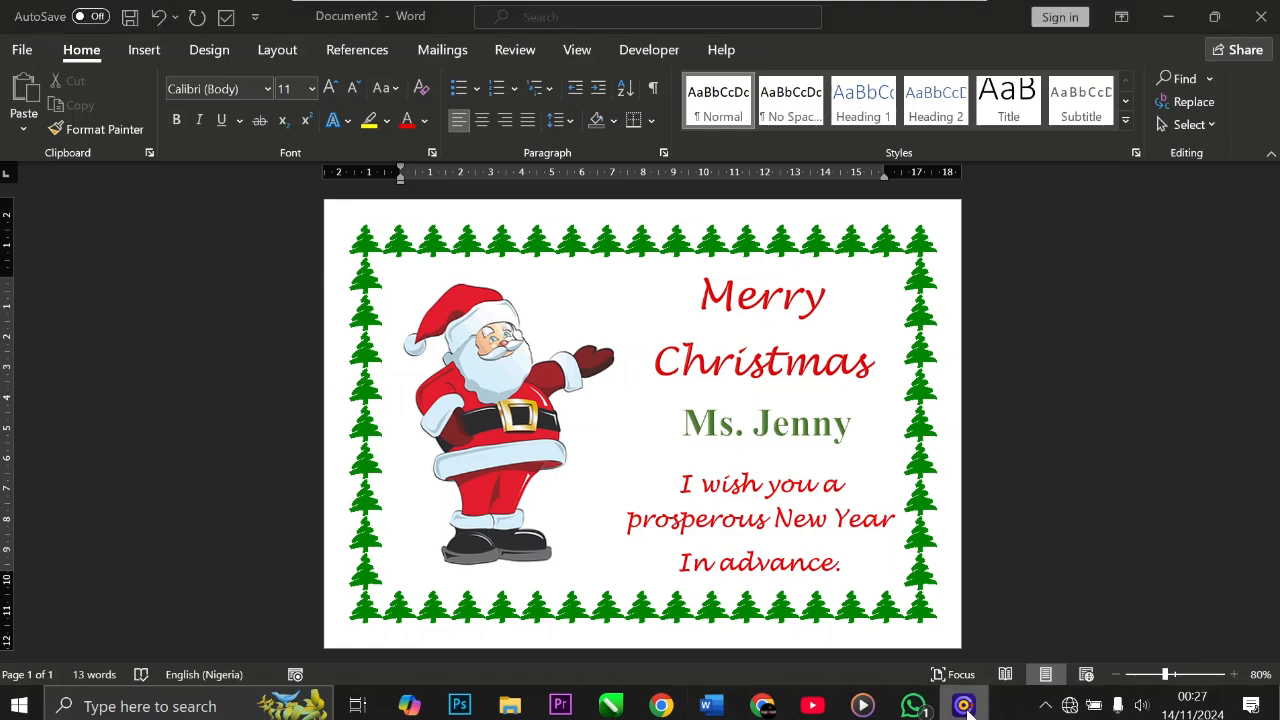